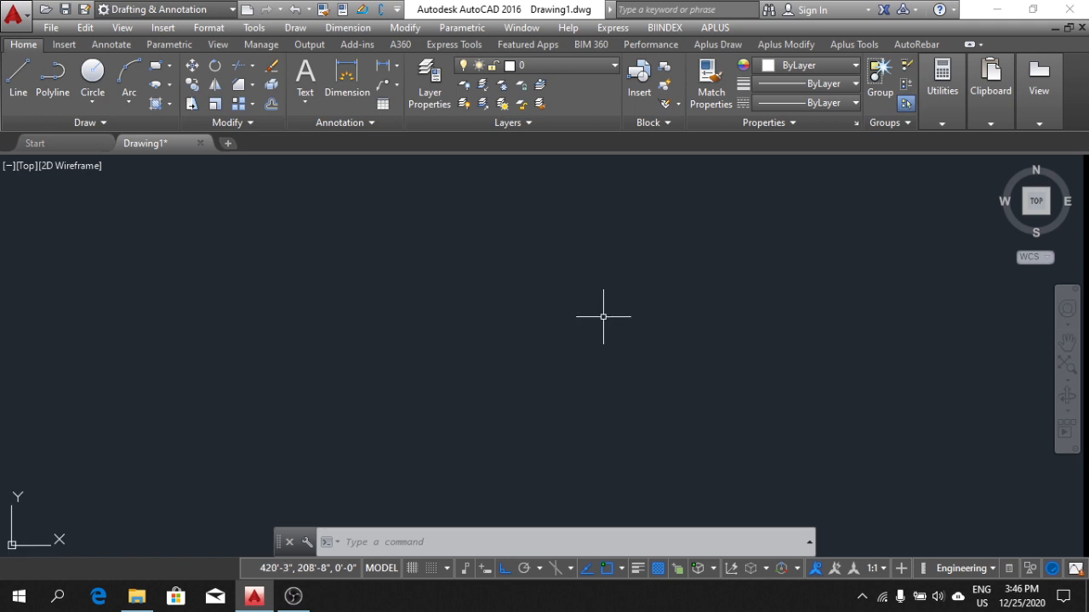
Draw a horizontal line 5' long with the Line command
{"action": "mouse_move", "coordinate": [610, 314]}
{"action": "middle_mouse_down"}
{"action": "mouse_move", "coordinate": [596, 332]}
{"action": "mouse_move", "coordinate": [615, 323]}
{"action": "middle_mouse_up"}
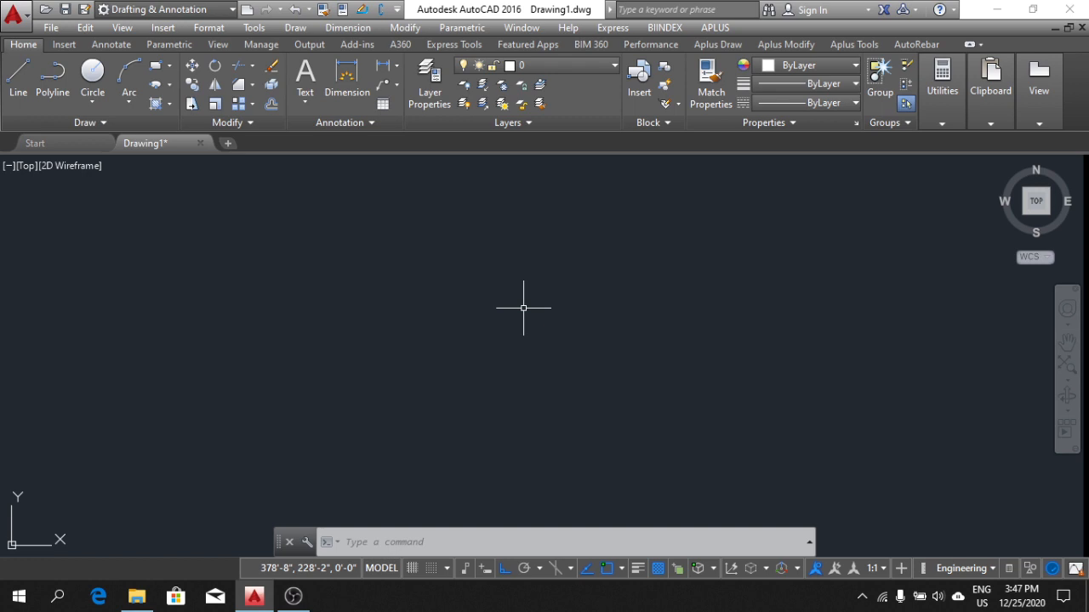
{"action": "left_click", "coordinate": [32, 70]}
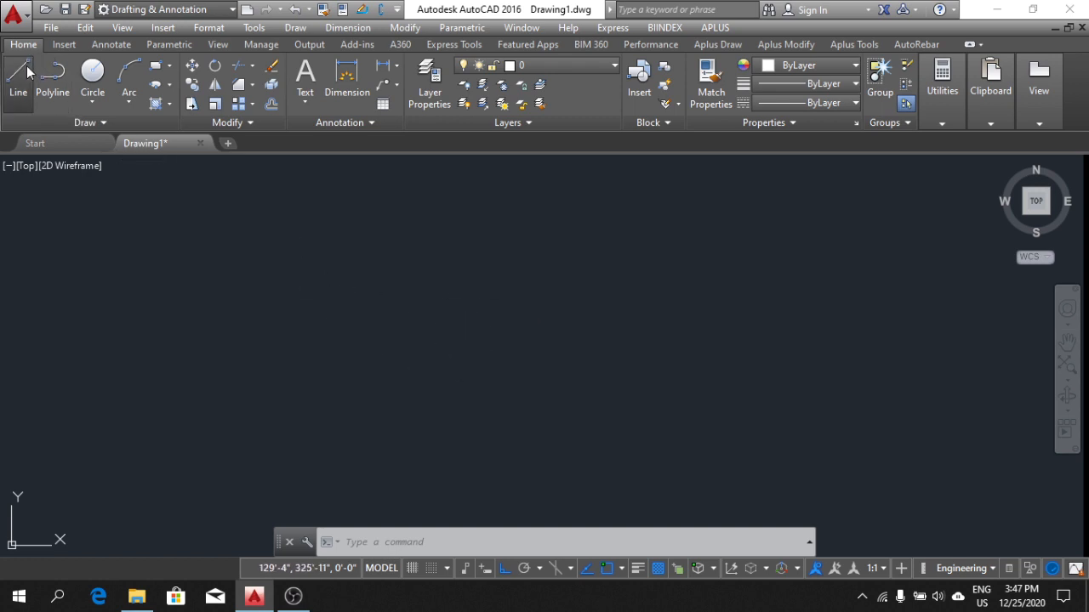
{"action": "left_click", "coordinate": [149, 252]}
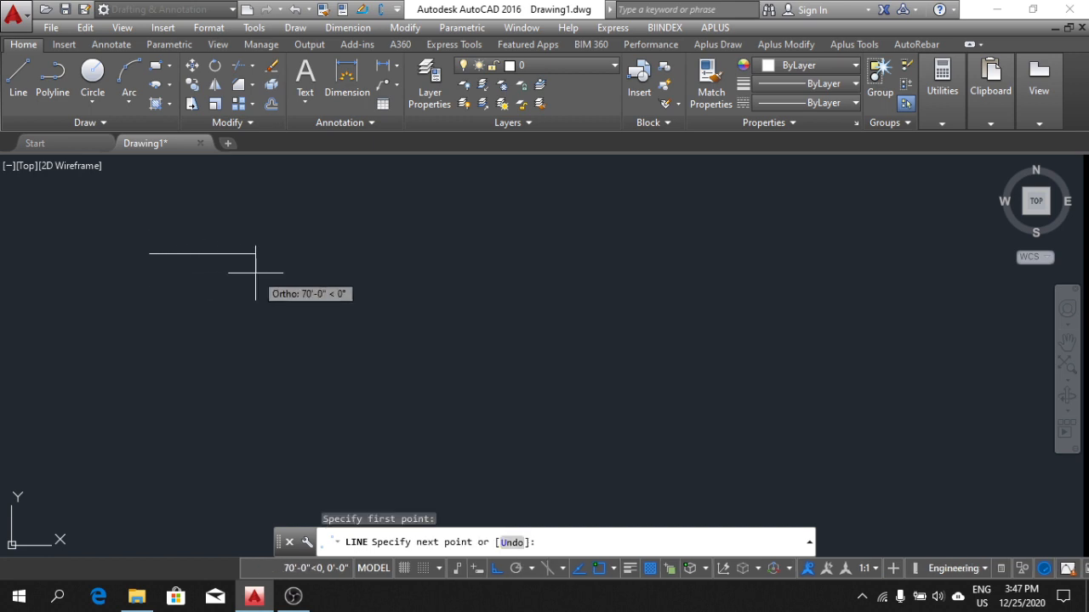
{"action": "type", "text": "5'"}
{"action": "key", "text": "Return"}
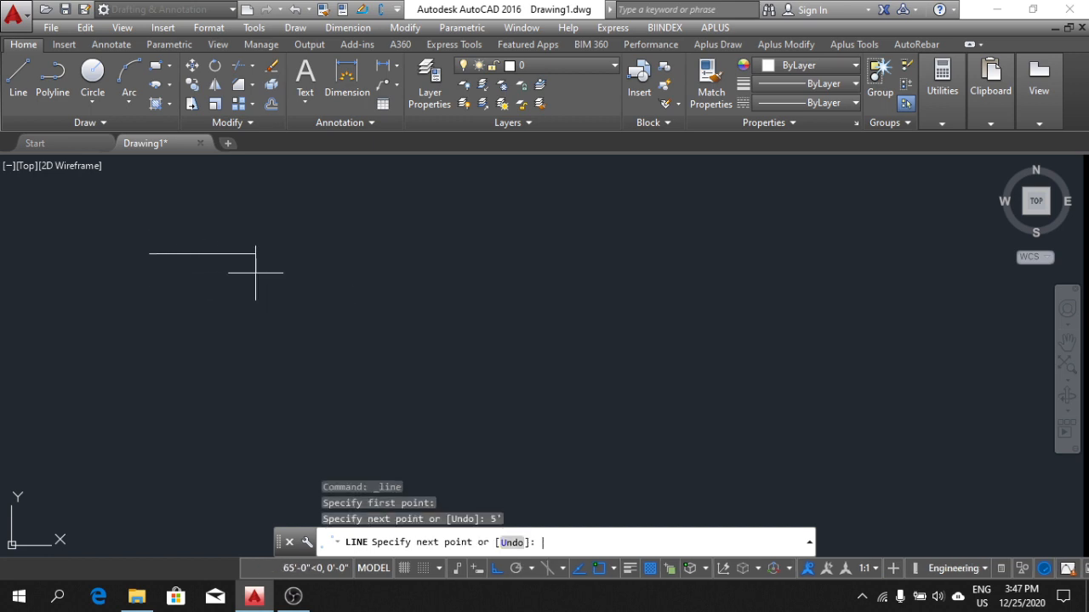
{"action": "key", "text": "Return"}
Draw a vertical line upward from the left endpoint of the horizontal line
{"action": "scroll", "coordinate": [152, 259], "scroll_direction": "up", "scroll_amount": 2}
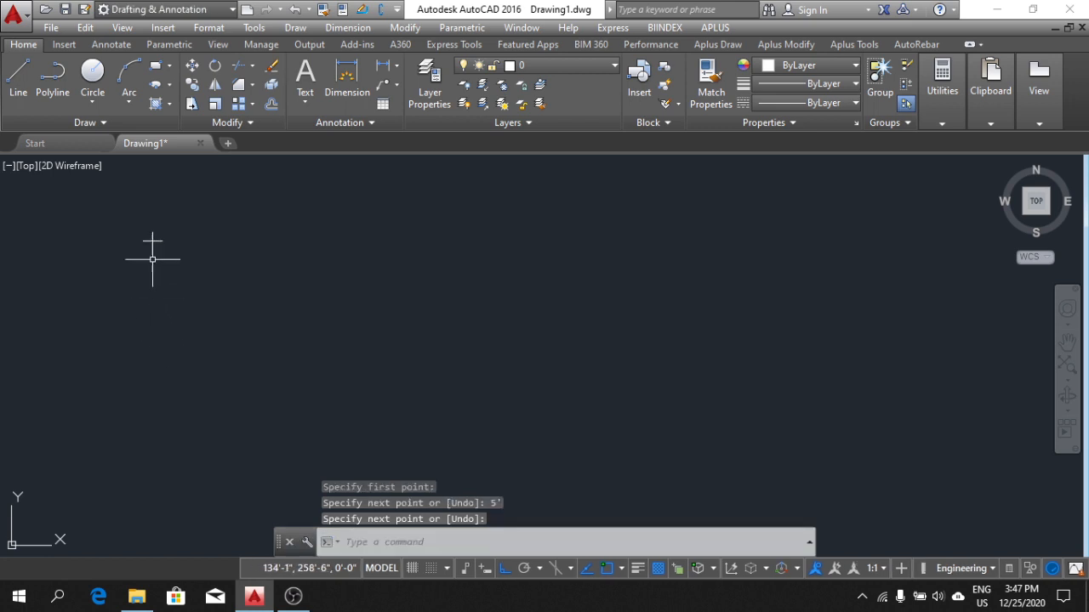
{"action": "mouse_move", "coordinate": [157, 234]}
{"action": "middle_mouse_down"}
{"action": "mouse_move", "coordinate": [204, 367]}
{"action": "mouse_move", "coordinate": [247, 337]}
{"action": "mouse_move", "coordinate": [278, 355]}
{"action": "middle_mouse_up"}
{"action": "scroll", "coordinate": [205, 364], "scroll_direction": "up", "scroll_amount": 3}
{"action": "scroll", "coordinate": [245, 358], "scroll_direction": "up", "scroll_amount": 2}
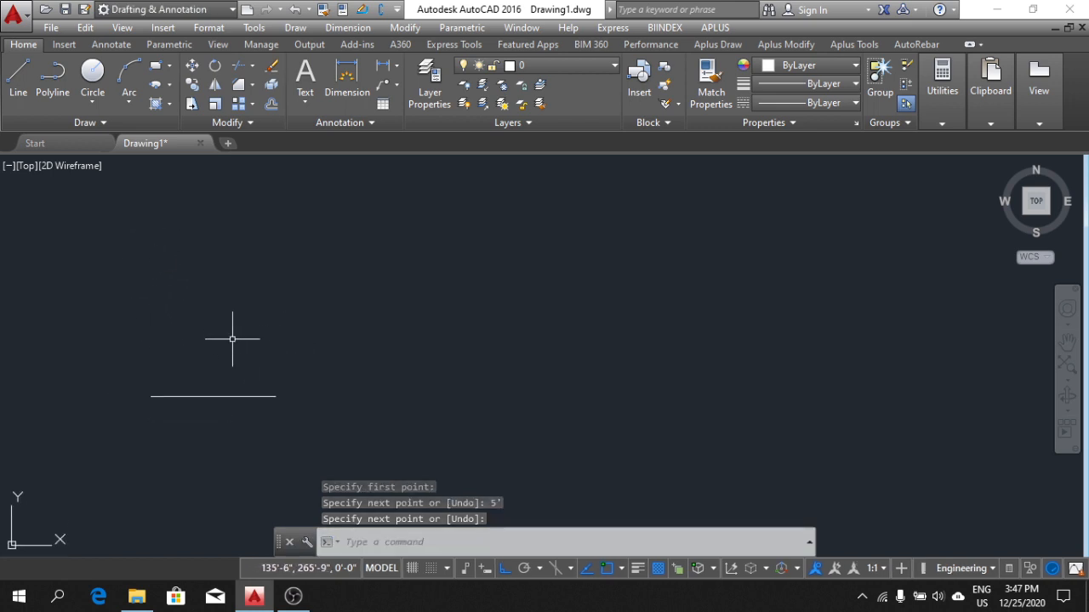
{"action": "left_click", "coordinate": [18, 75]}
{"action": "left_click", "coordinate": [150, 396]}
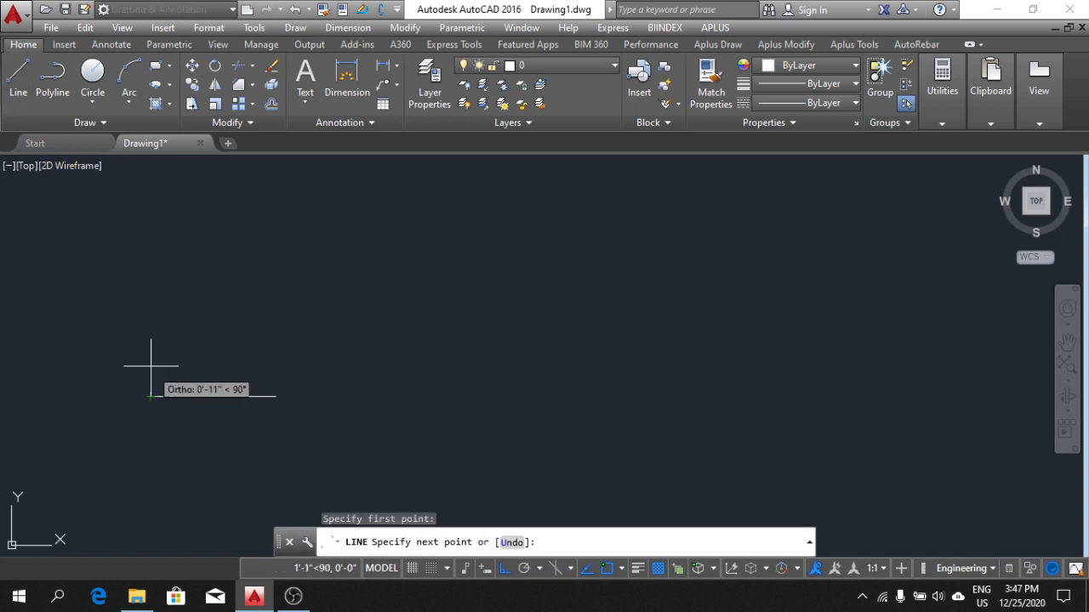
{"action": "left_click", "coordinate": [169, 301]}
{"action": "key", "text": "Return"}
{"action": "key", "text": "Return"}
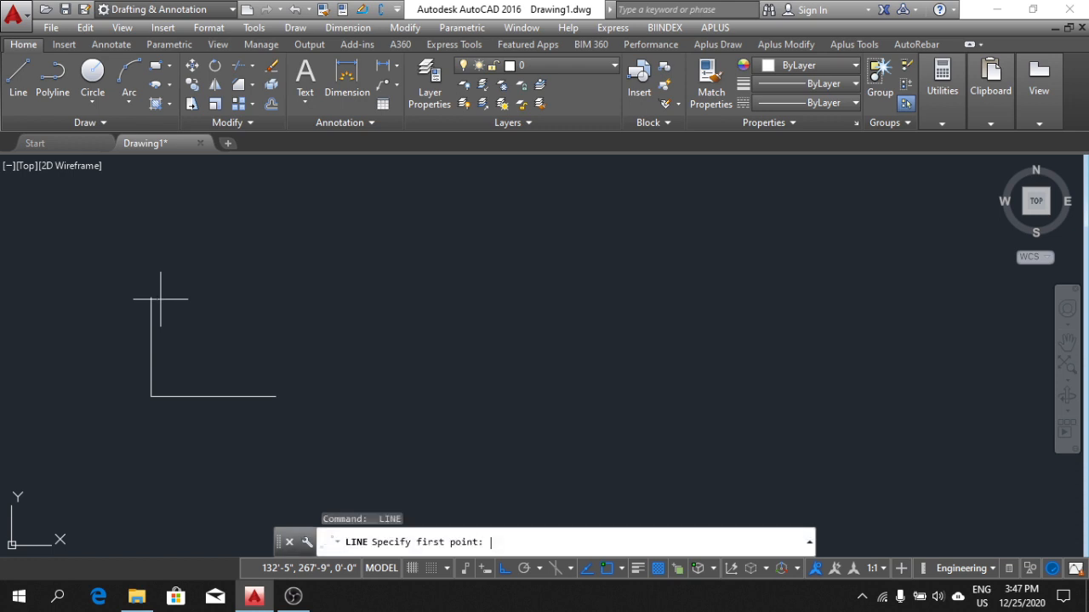
{"action": "scroll", "coordinate": [160, 298], "scroll_direction": "up", "scroll_amount": 4}
{"action": "scroll", "coordinate": [166, 298], "scroll_direction": "down", "scroll_amount": 6}
{"action": "left_click", "coordinate": [164, 286]}
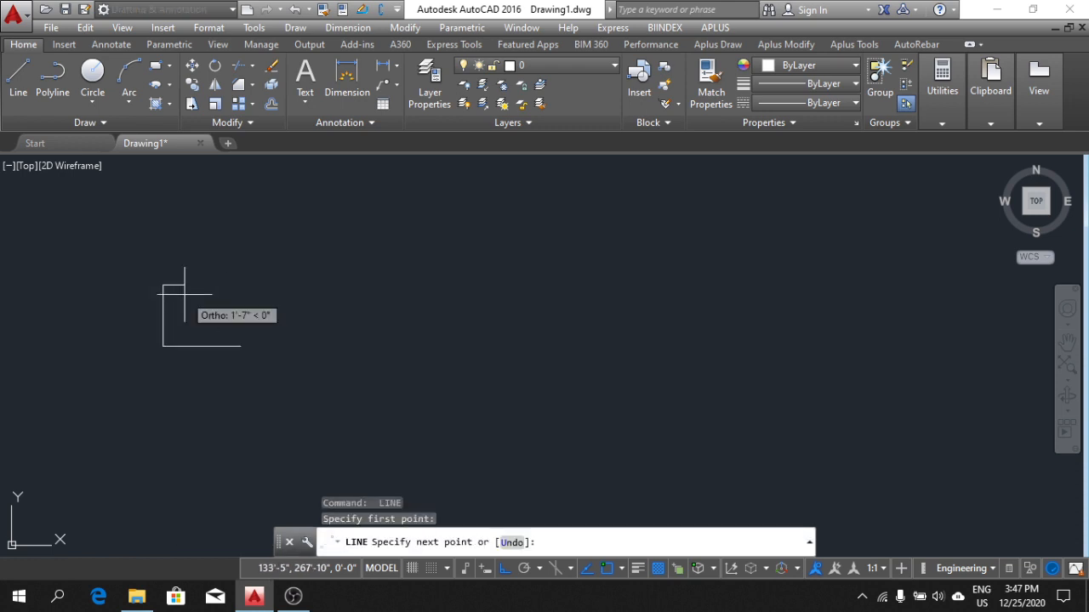
{"action": "key", "text": "Escape"}
Draw a horizontal line level with the vertical line's upper end, starting a small gap to its right
{"action": "key", "text": "Return"}
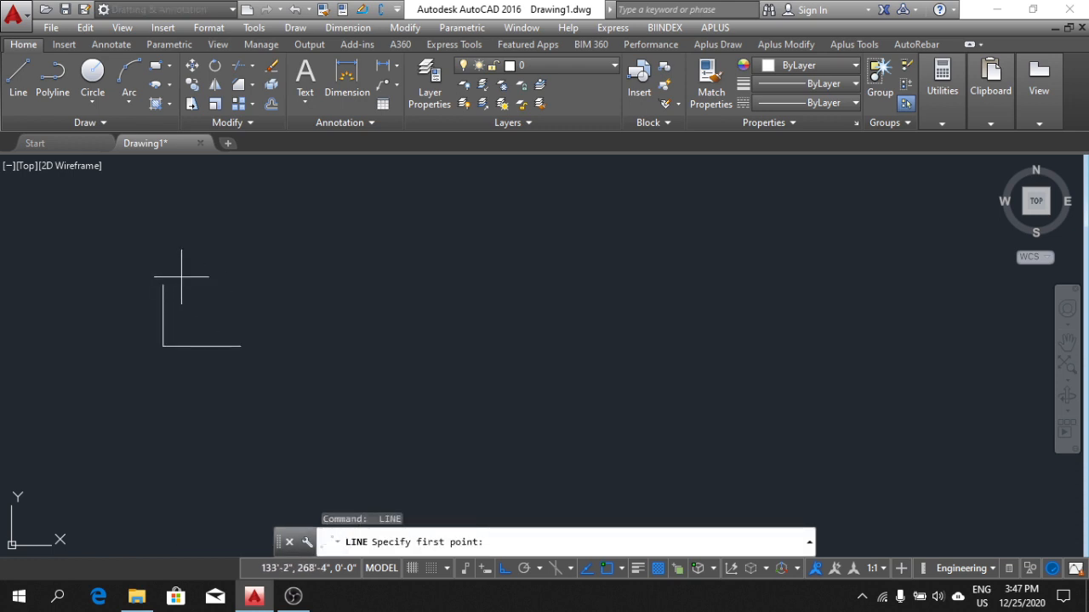
{"action": "left_click", "coordinate": [174, 286]}
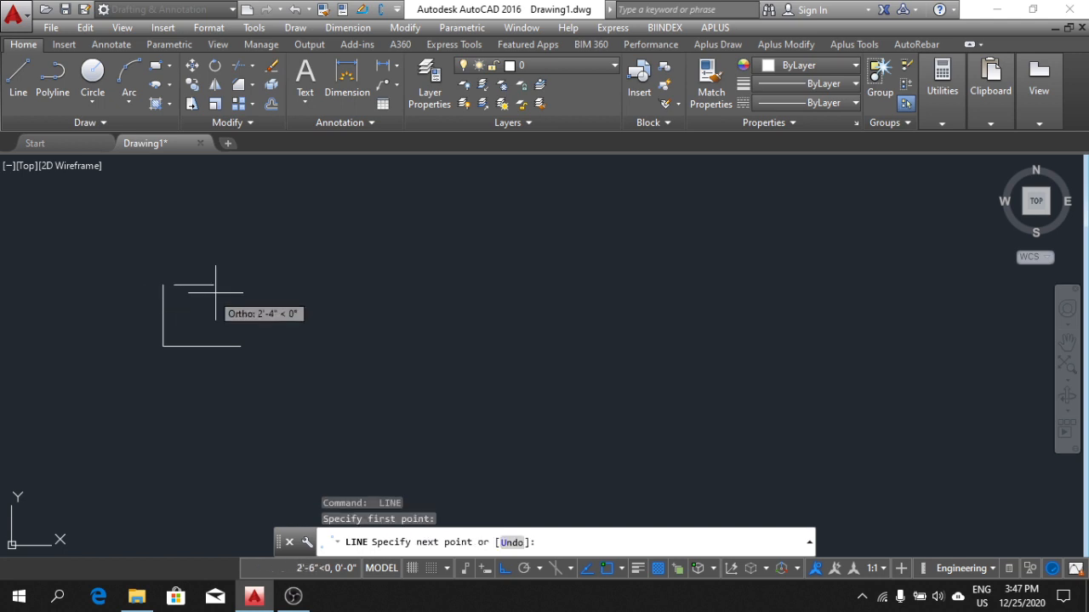
{"action": "left_click", "coordinate": [260, 289]}
{"action": "key", "text": "Return"}
Draw a rectangle to the right of the open three-line shape
{"action": "middle_click_drag", "start_coordinate": [364, 328], "coordinate": [350, 323]}
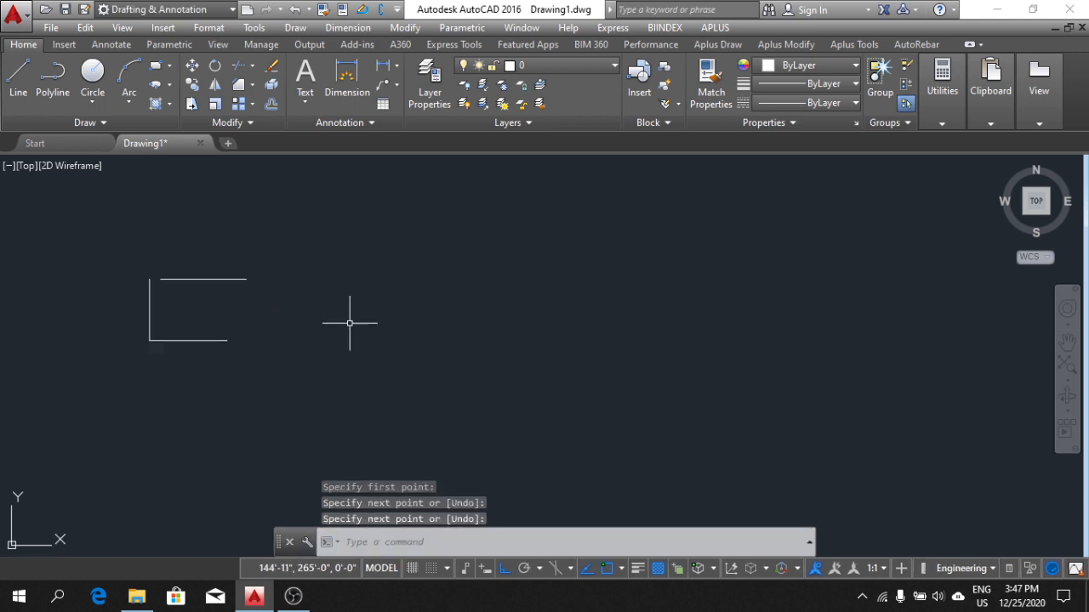
{"action": "left_click", "coordinate": [156, 74]}
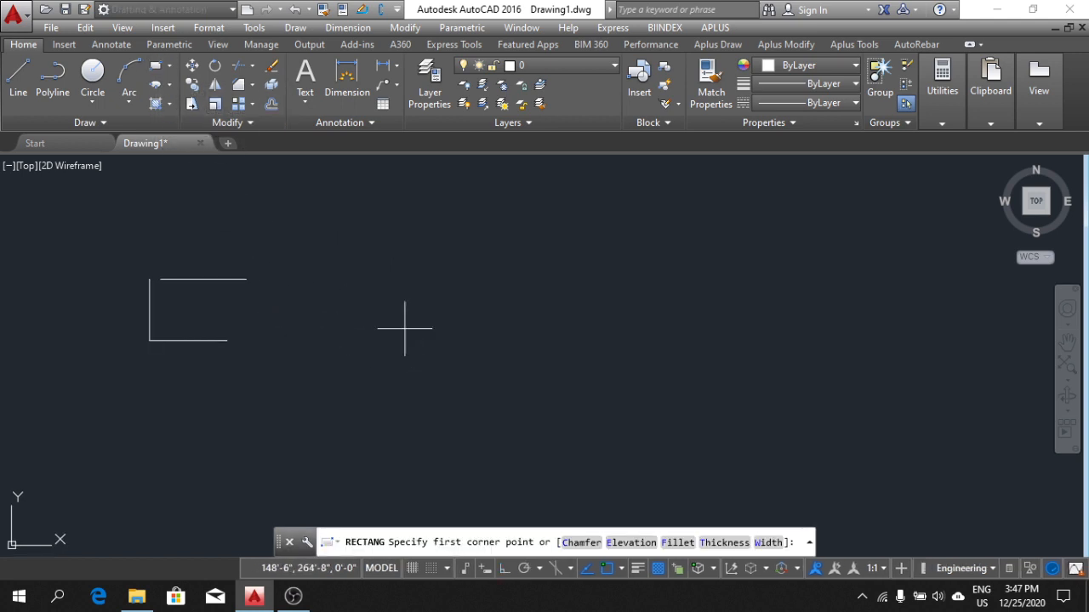
{"action": "left_click", "coordinate": [322, 283]}
{"action": "left_click", "coordinate": [412, 353]}
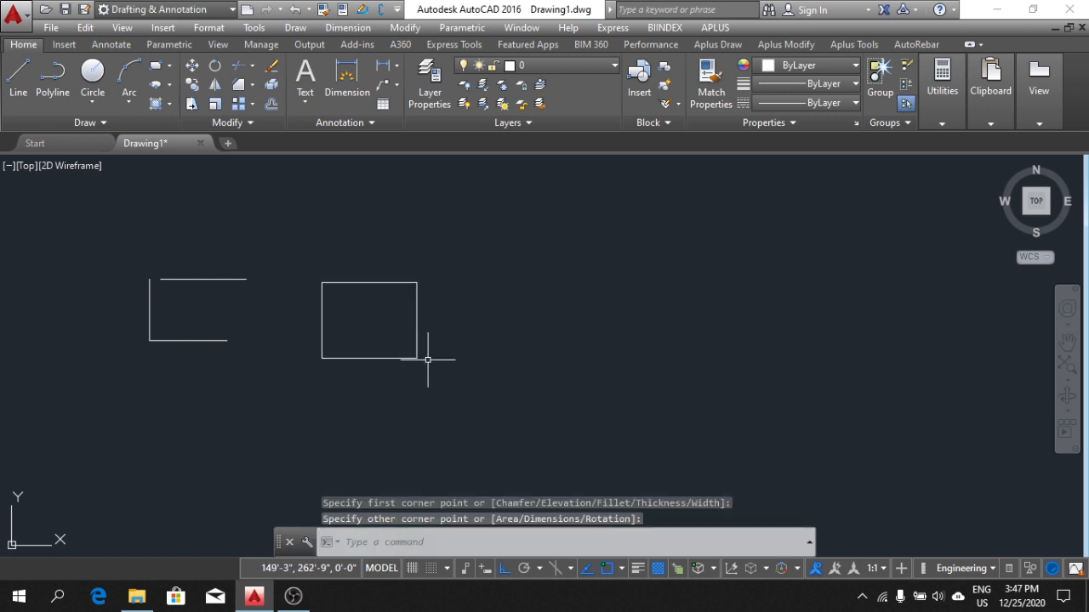
With Ortho off, draw a closed triangle right of the rectangle, its sloping sides about 5'-6" and 6'-2" long
{"action": "middle_click_drag", "start_coordinate": [646, 356], "coordinate": [595, 347]}
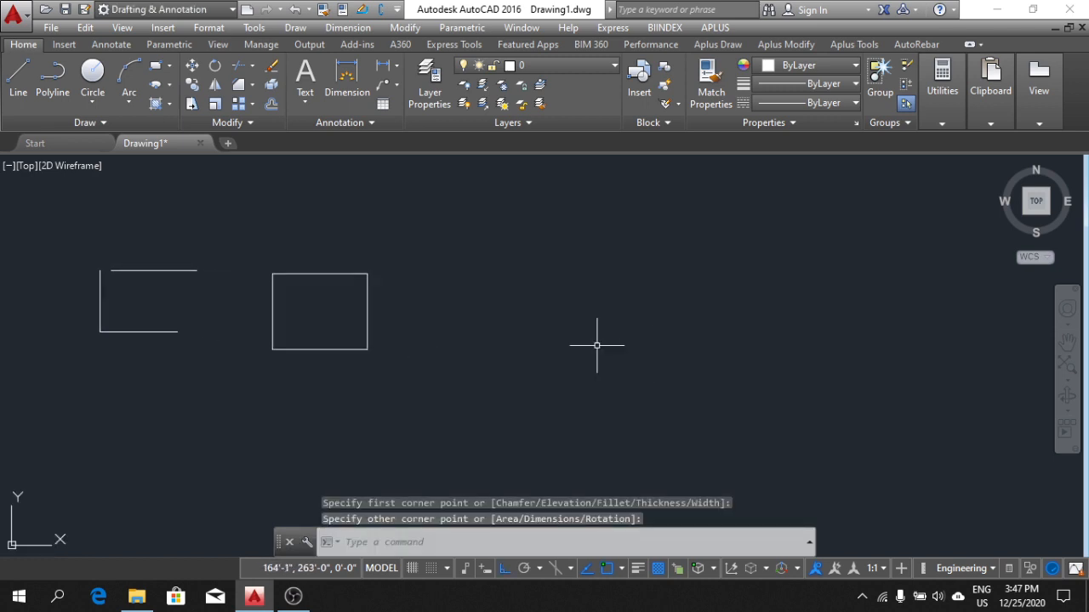
{"action": "left_click", "coordinate": [18, 75]}
{"action": "left_click", "coordinate": [493, 274]}
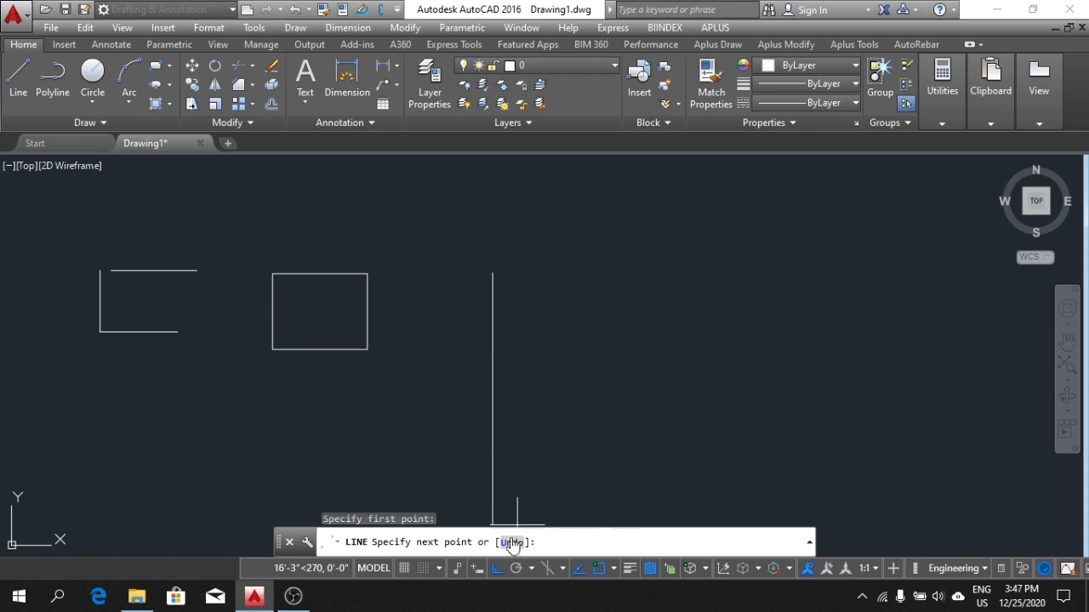
{"action": "left_click", "coordinate": [495, 568]}
{"action": "left_click", "coordinate": [455, 349]}
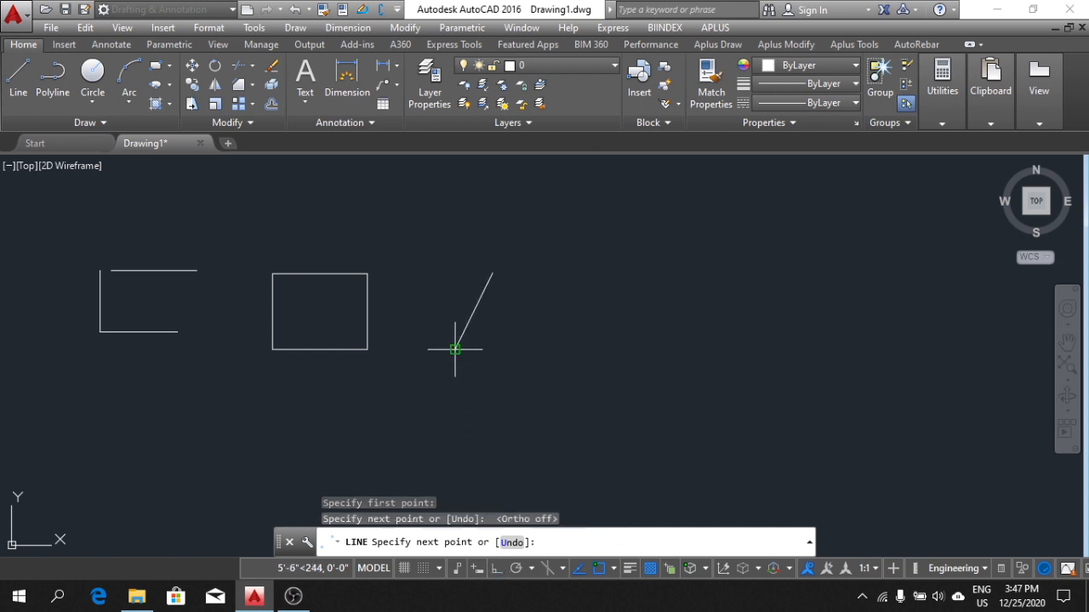
{"action": "left_click", "coordinate": [550, 349]}
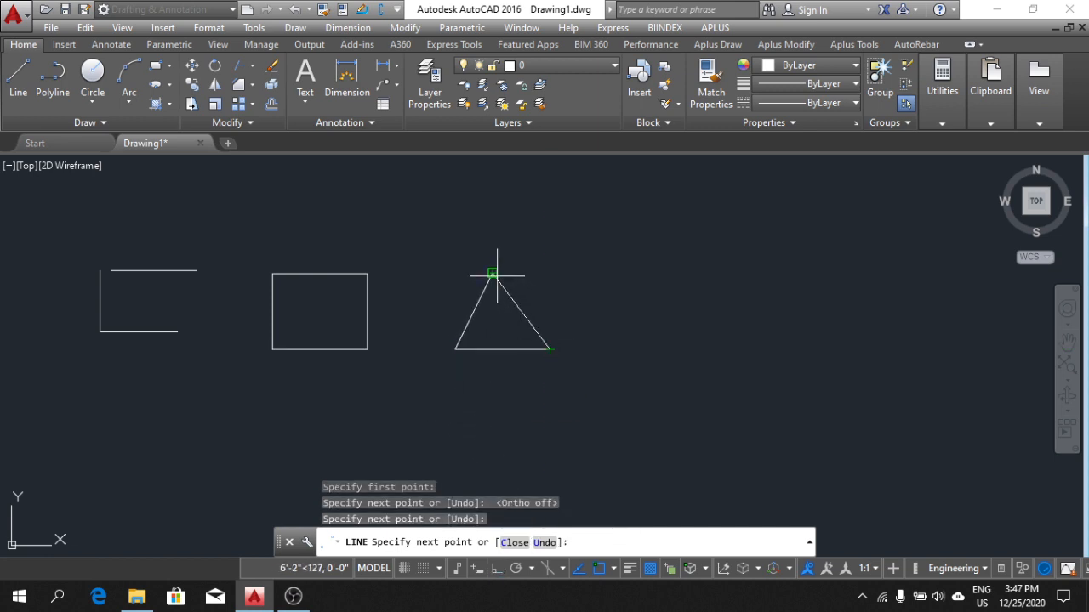
{"action": "left_click", "coordinate": [492, 273]}
{"action": "key", "text": "Return"}
Examine the open upper-left corner between the vertical line and the upper horizontal line
{"action": "middle_click_drag", "start_coordinate": [343, 336], "coordinate": [381, 324]}
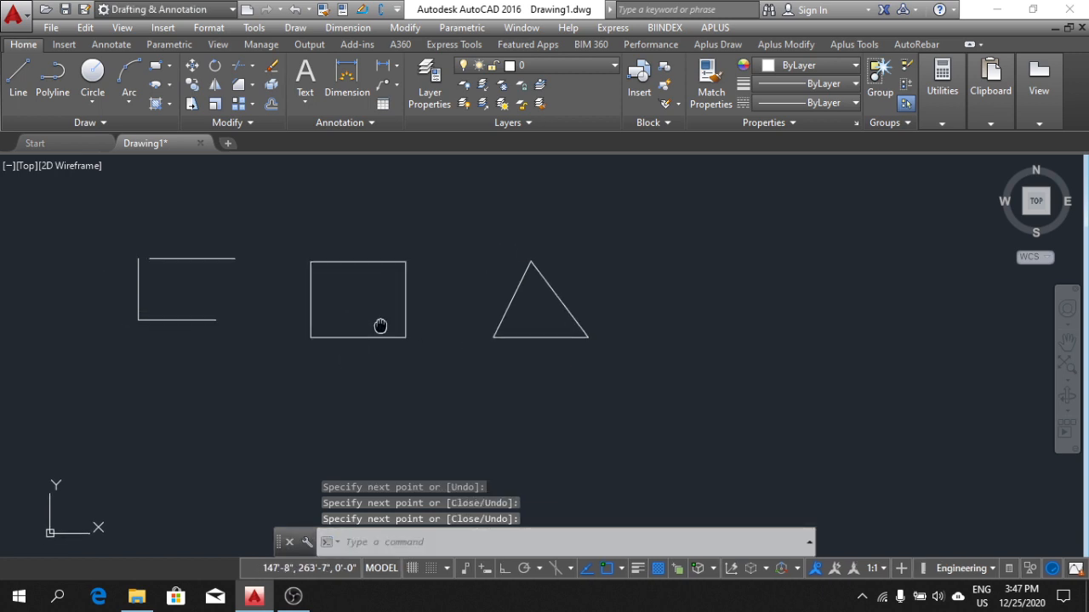
{"action": "middle_click_drag", "start_coordinate": [280, 288], "coordinate": [325, 275]}
{"action": "middle_click_drag", "start_coordinate": [251, 273], "coordinate": [280, 295]}
{"action": "scroll", "coordinate": [226, 258], "scroll_direction": "up", "scroll_amount": 4}
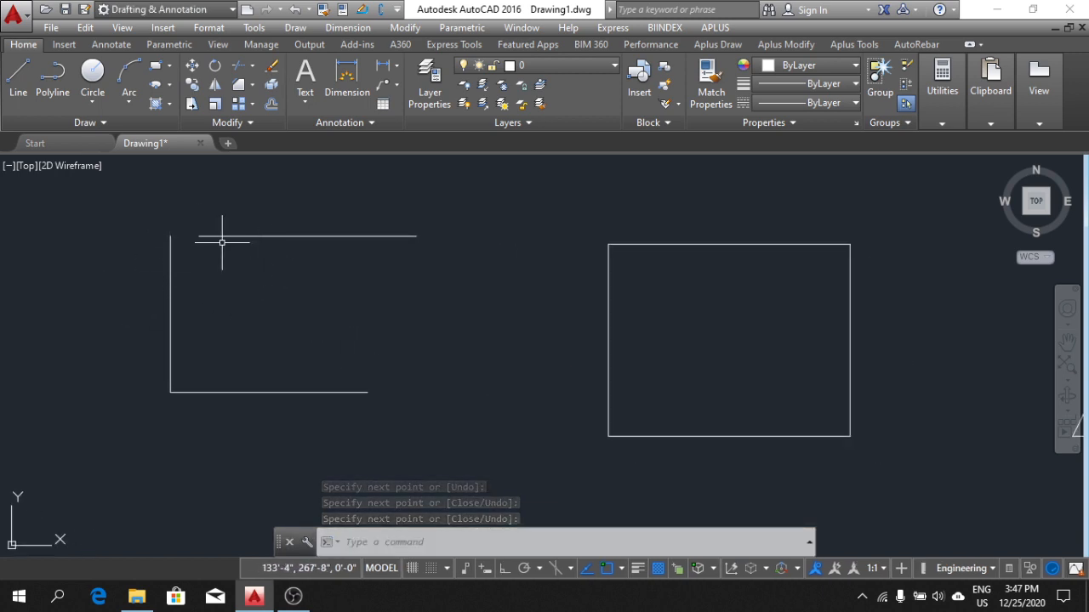
{"action": "middle_click_drag", "start_coordinate": [187, 270], "coordinate": [206, 275]}
{"action": "middle_click_drag", "start_coordinate": [276, 297], "coordinate": [288, 307]}
{"action": "mouse_move", "coordinate": [387, 328]}
{"action": "middle_mouse_down"}
{"action": "mouse_move", "coordinate": [272, 314]}
{"action": "mouse_move", "coordinate": [290, 330]}
{"action": "middle_mouse_up"}
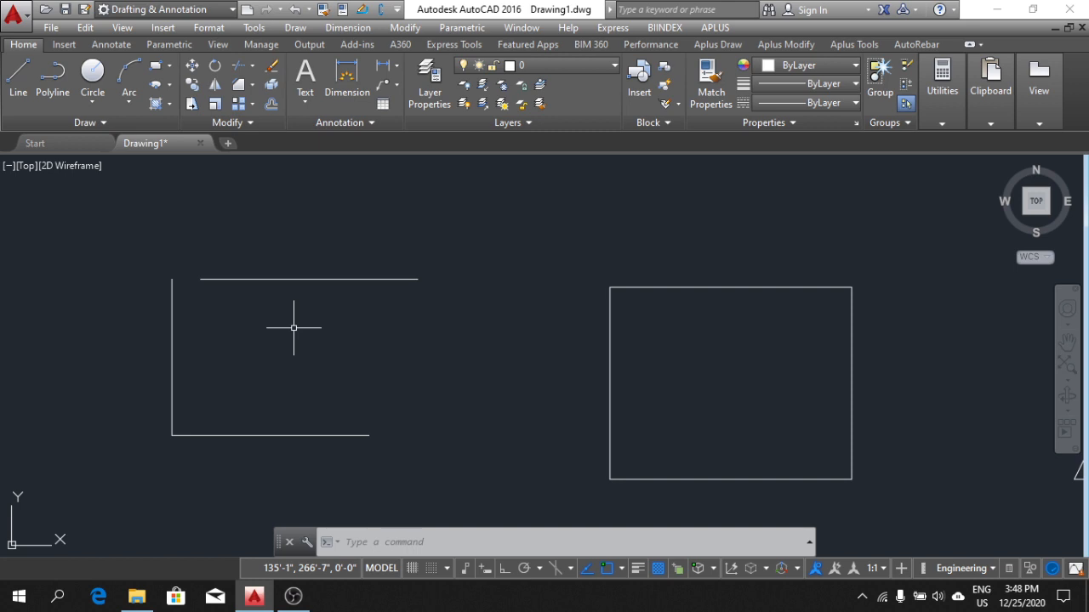
{"action": "type", "text": "f"}
{"action": "key", "text": "Return"}
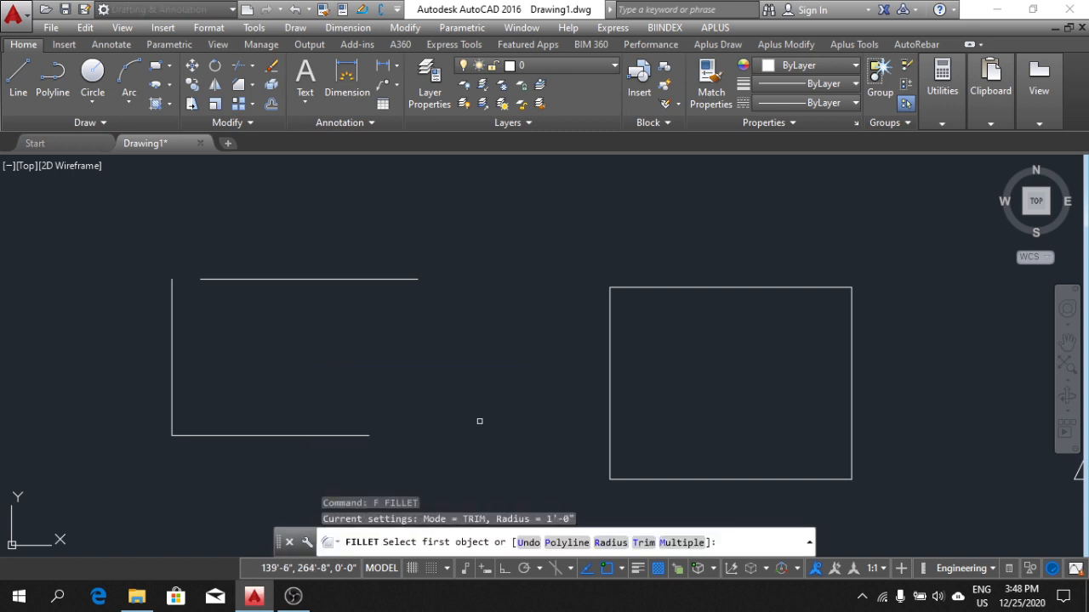
{"action": "key", "text": "Escape"}
{"action": "key", "text": "Escape"}
{"action": "key", "text": "Escape"}
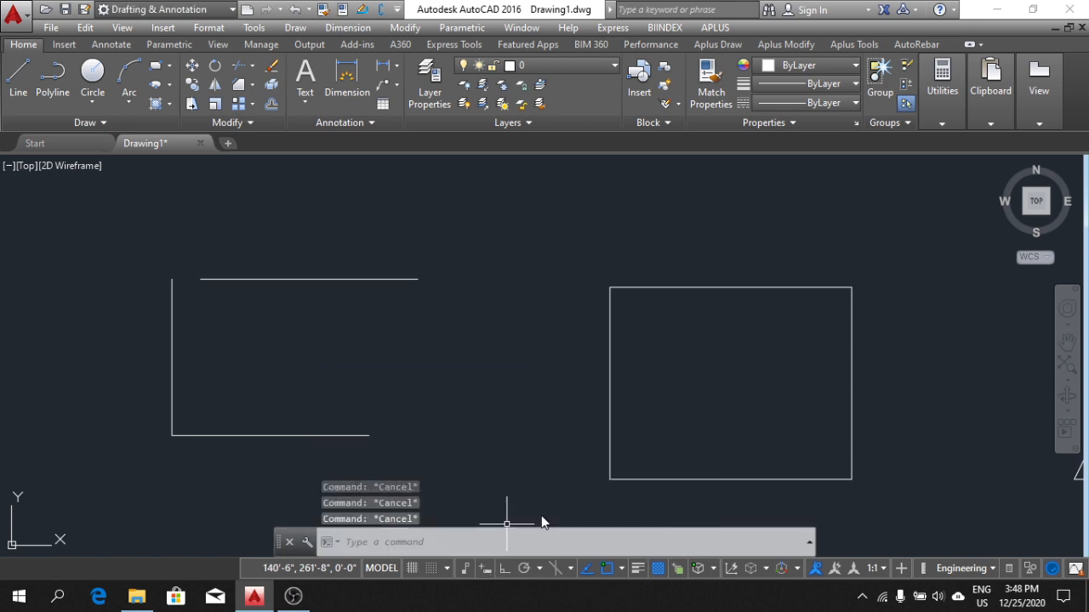
{"action": "left_click", "coordinate": [253, 87]}
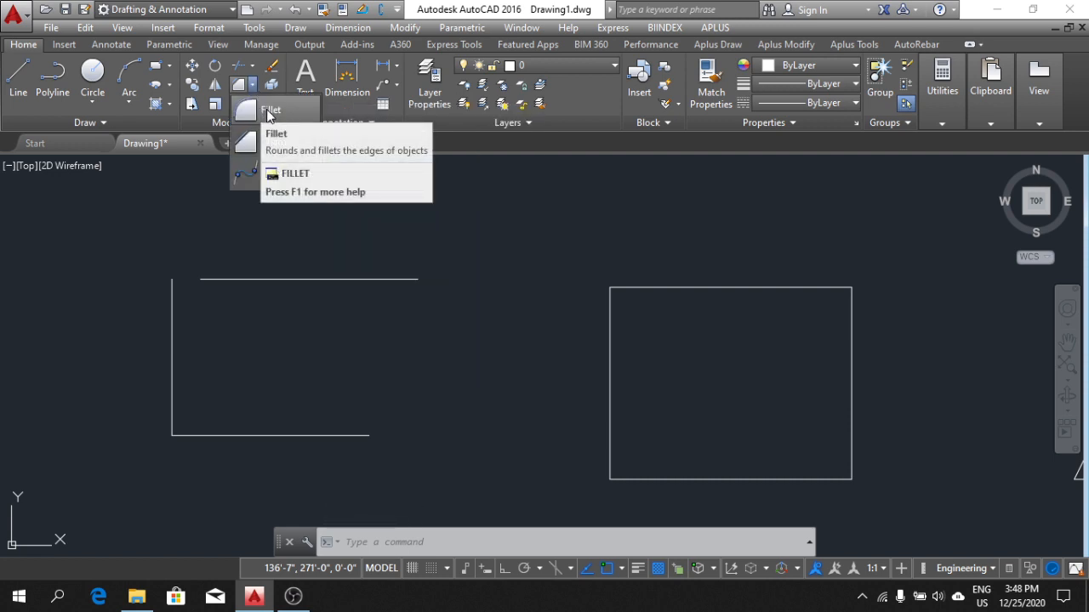
{"action": "left_click", "coordinate": [263, 112]}
{"action": "middle_click_drag", "start_coordinate": [278, 282], "coordinate": [305, 260]}
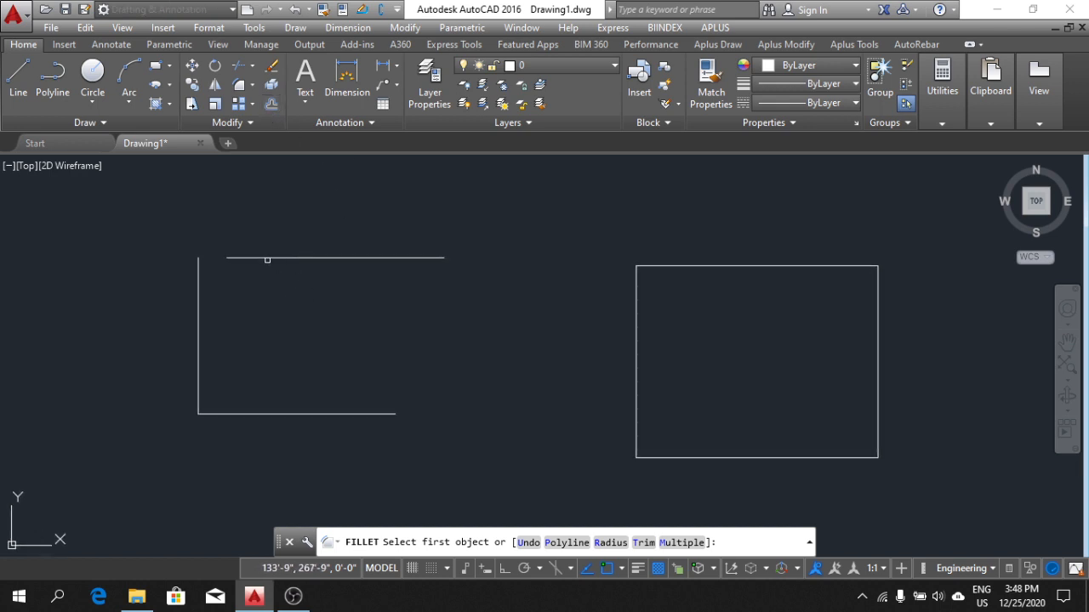
{"action": "left_click", "coordinate": [267, 258]}
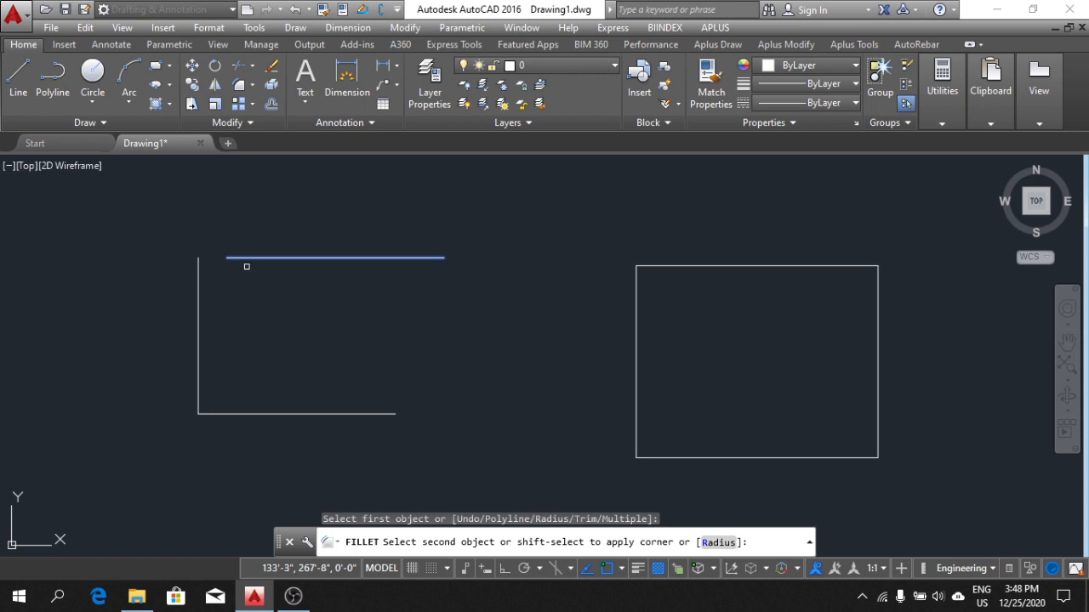
{"action": "key", "text": "Escape"}
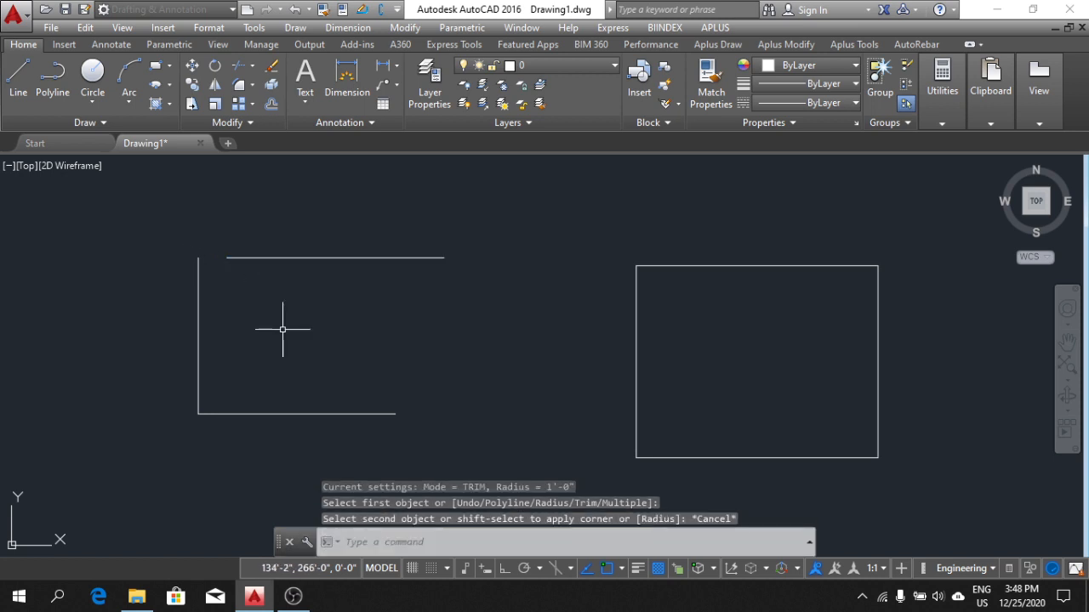
Fillet the upper horizontal line and the vertical line with radius 0 to close the gap at their corner
{"action": "left_click", "coordinate": [239, 89]}
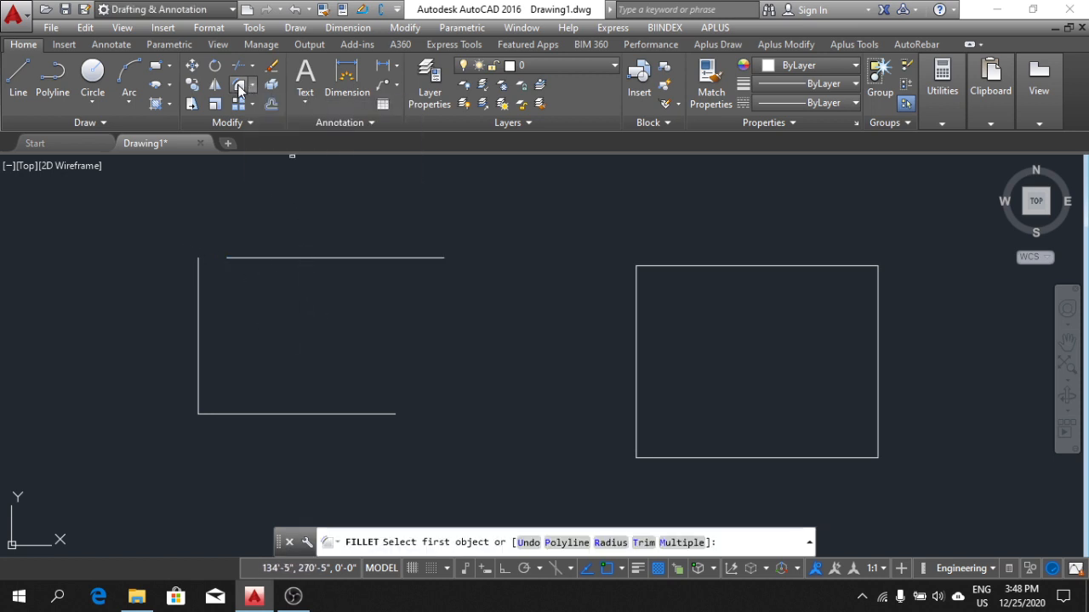
{"action": "left_click", "coordinate": [609, 543]}
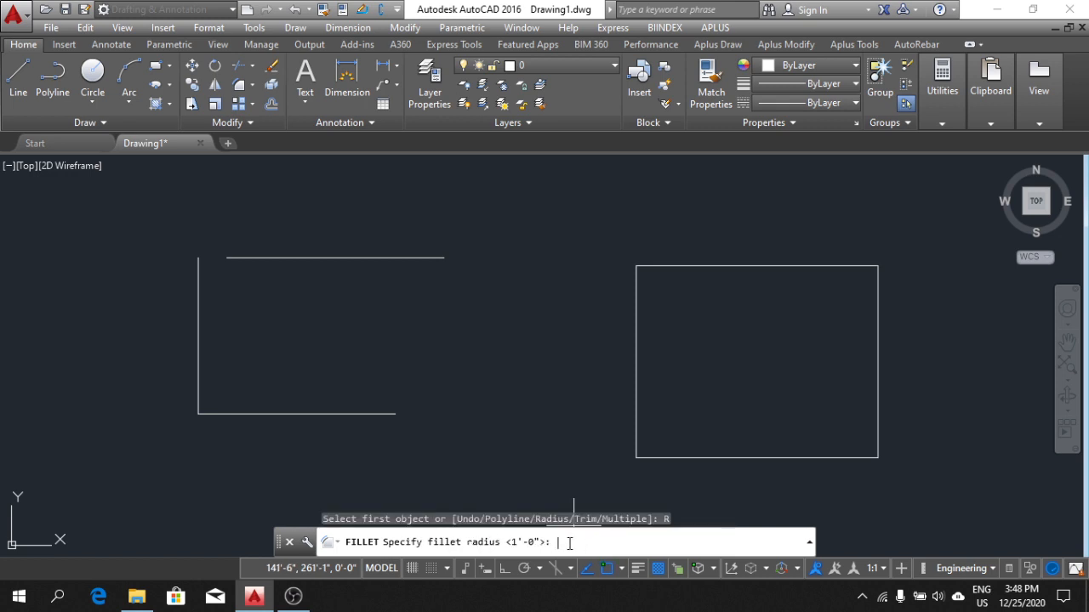
{"action": "type", "text": "0"}
{"action": "key", "text": "Return"}
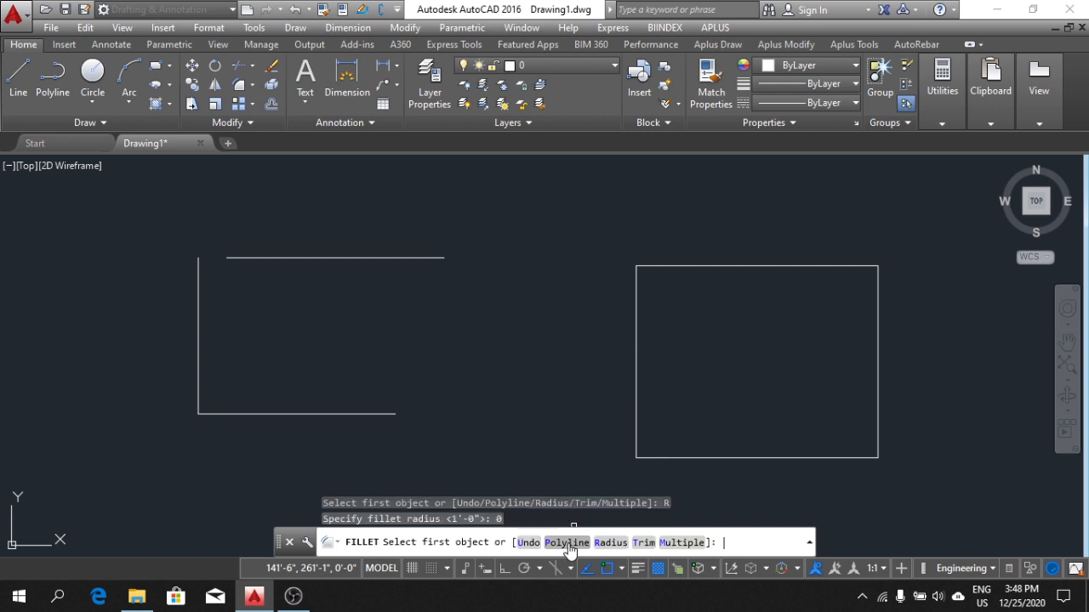
{"action": "left_click", "coordinate": [292, 258]}
{"action": "left_click", "coordinate": [199, 286]}
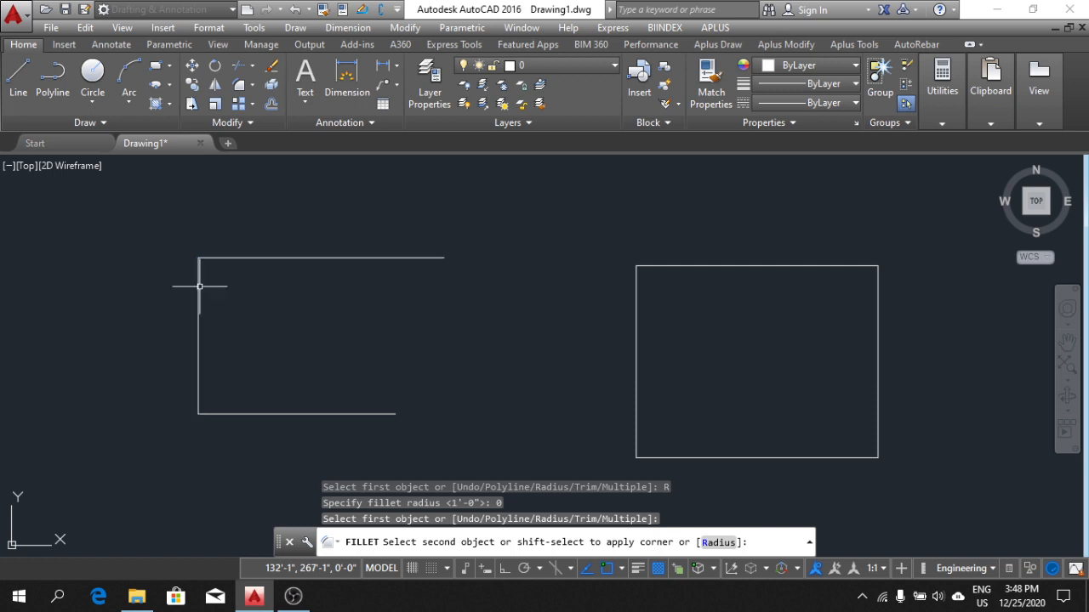
Fillet the corner between the upper horizontal line and the vertical line with a radius of 1'
{"action": "middle_click_drag", "start_coordinate": [379, 352], "coordinate": [358, 339]}
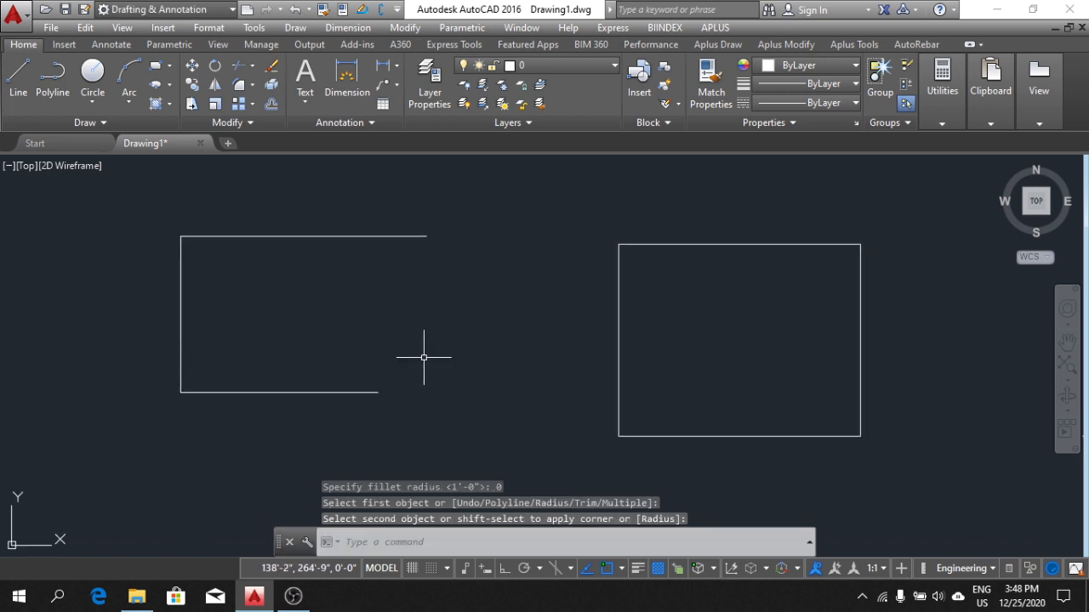
{"action": "middle_click_drag", "start_coordinate": [418, 356], "coordinate": [405, 350]}
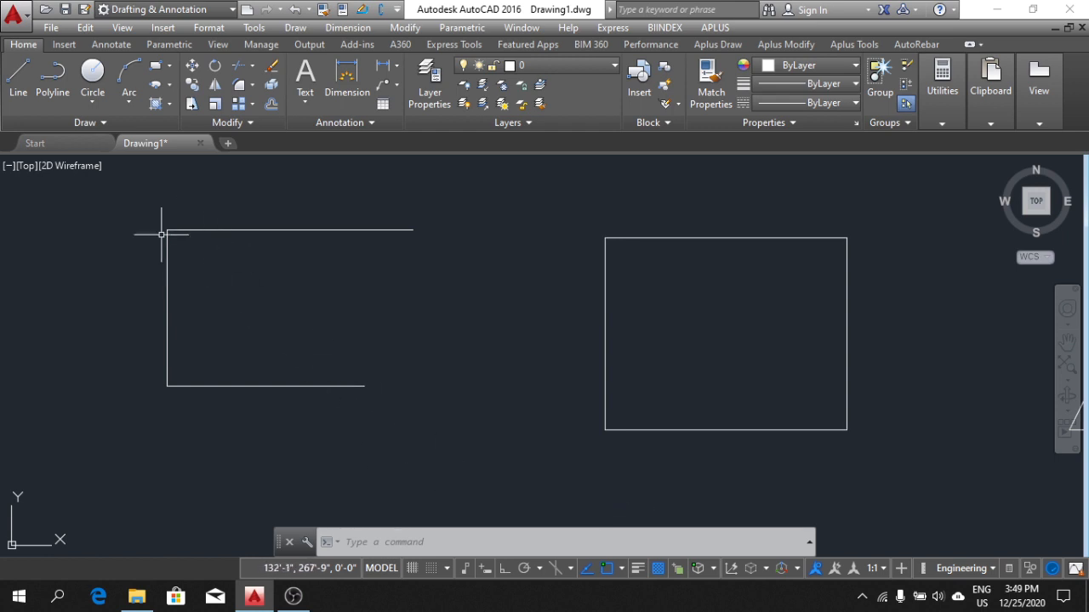
{"action": "mouse_move", "coordinate": [297, 323]}
{"action": "middle_mouse_down"}
{"action": "mouse_move", "coordinate": [355, 345]}
{"action": "mouse_move", "coordinate": [344, 357]}
{"action": "middle_mouse_up"}
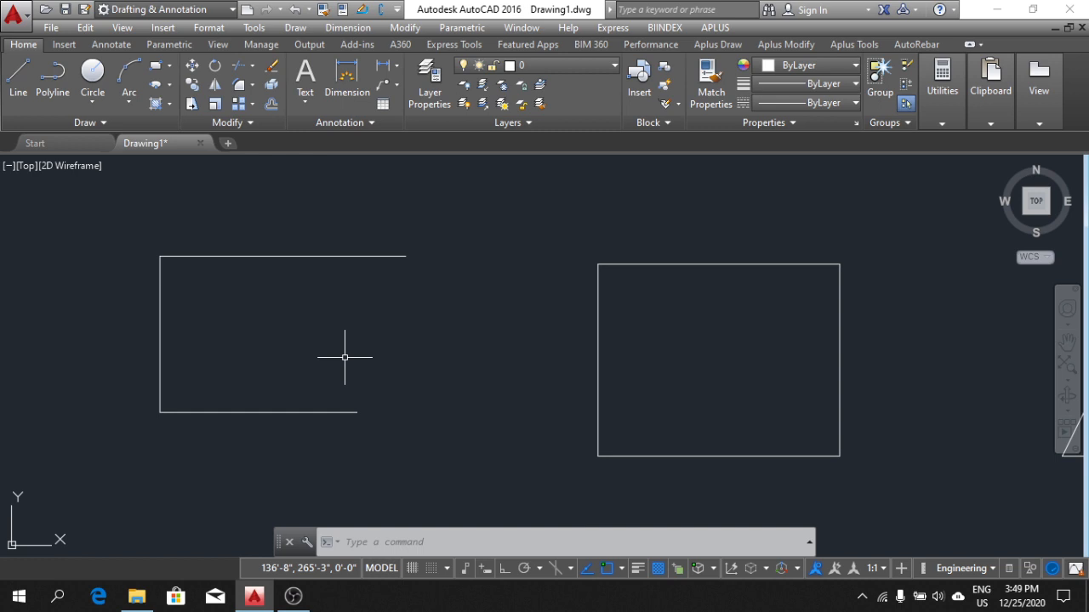
{"action": "left_click", "coordinate": [240, 86]}
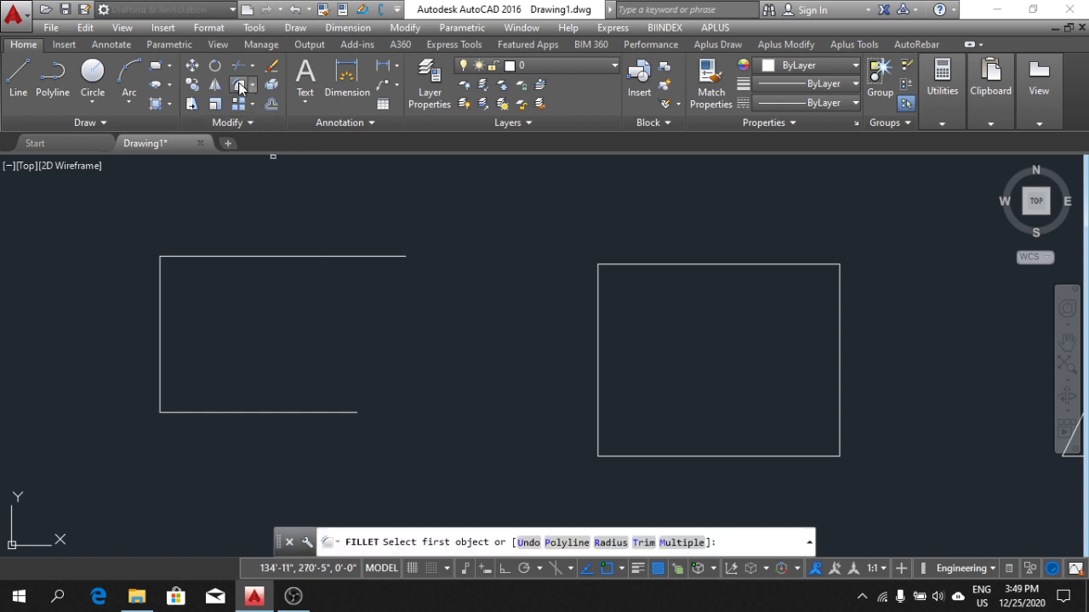
{"action": "left_click", "coordinate": [609, 544]}
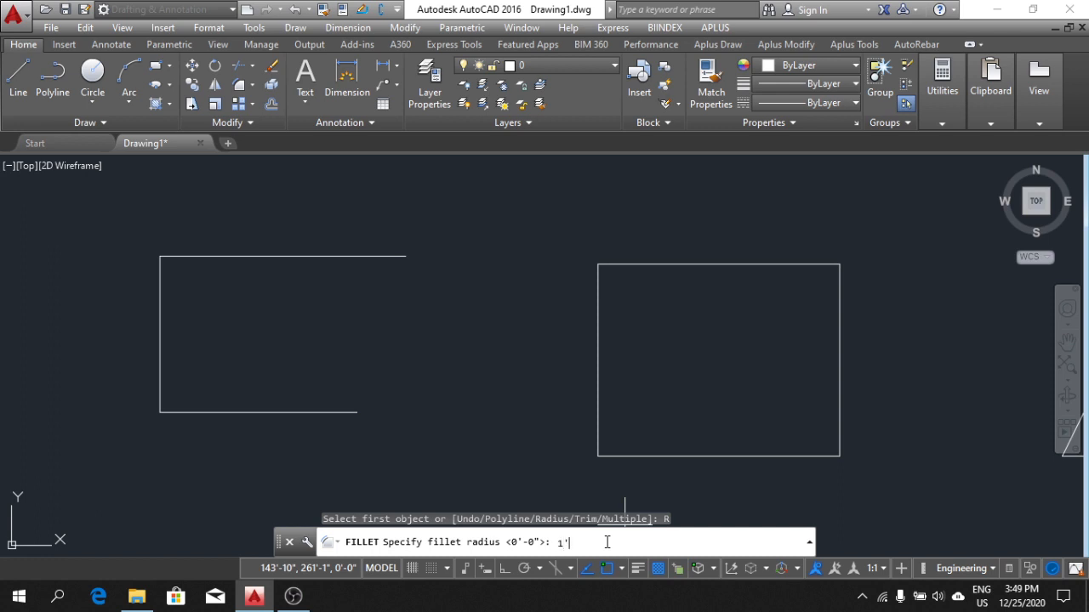
{"action": "key", "text": "Return"}
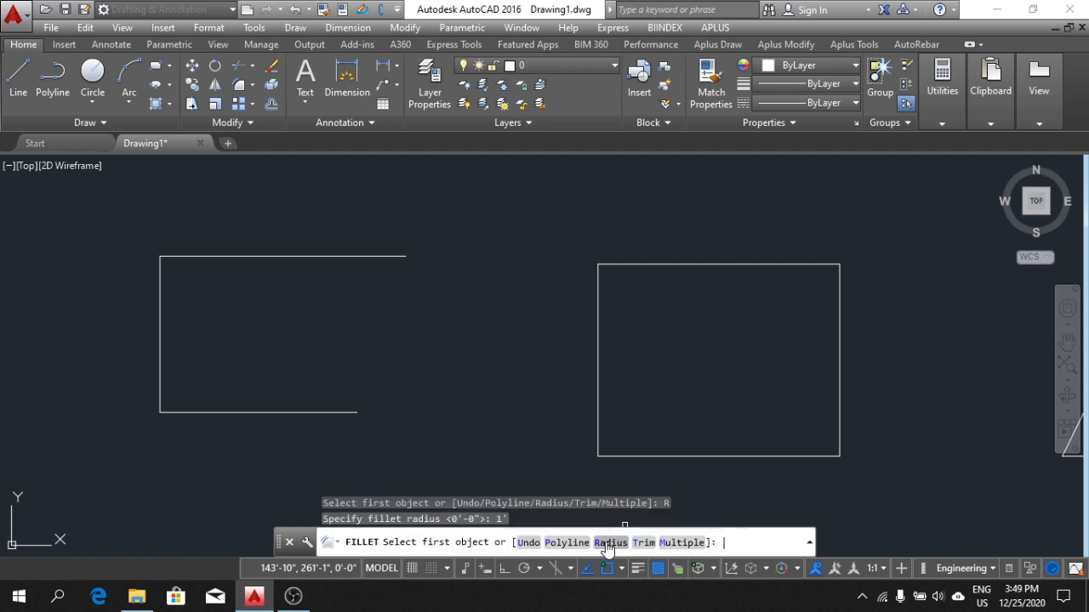
{"action": "left_click", "coordinate": [222, 256]}
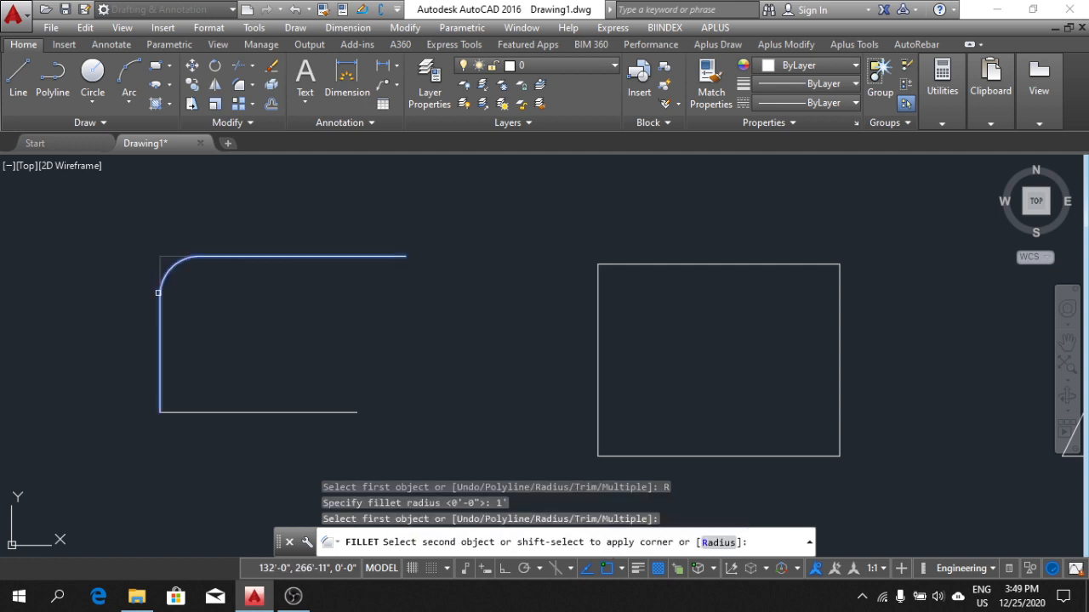
{"action": "left_click", "coordinate": [158, 293]}
{"action": "mouse_move", "coordinate": [287, 353]}
{"action": "middle_mouse_down"}
{"action": "mouse_move", "coordinate": [308, 326]}
{"action": "mouse_move", "coordinate": [326, 345]}
{"action": "mouse_move", "coordinate": [300, 332]}
{"action": "middle_mouse_up"}
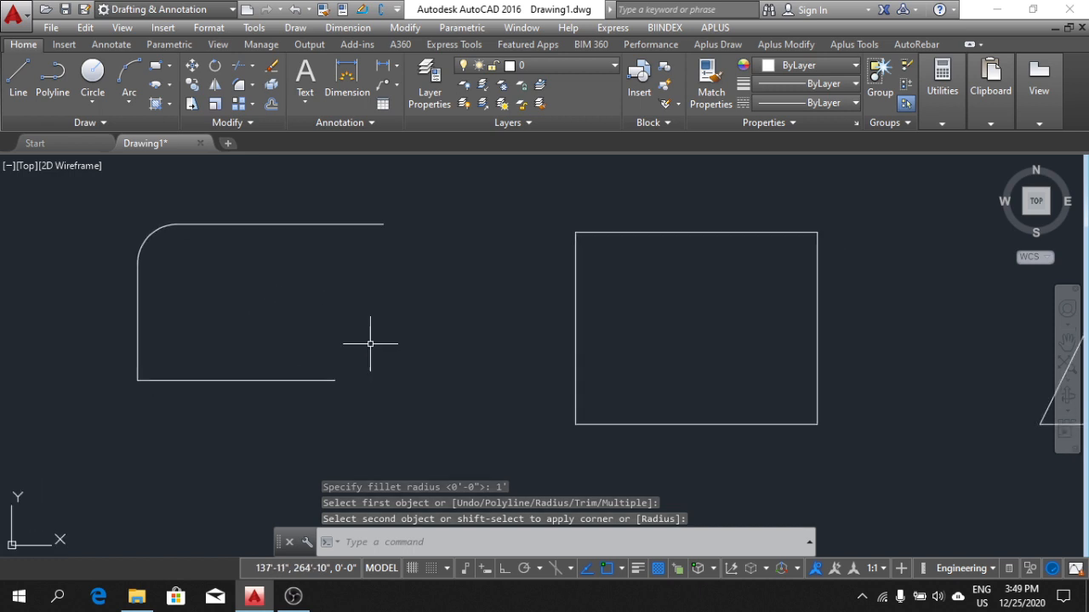
{"action": "middle_click_drag", "start_coordinate": [423, 351], "coordinate": [426, 354]}
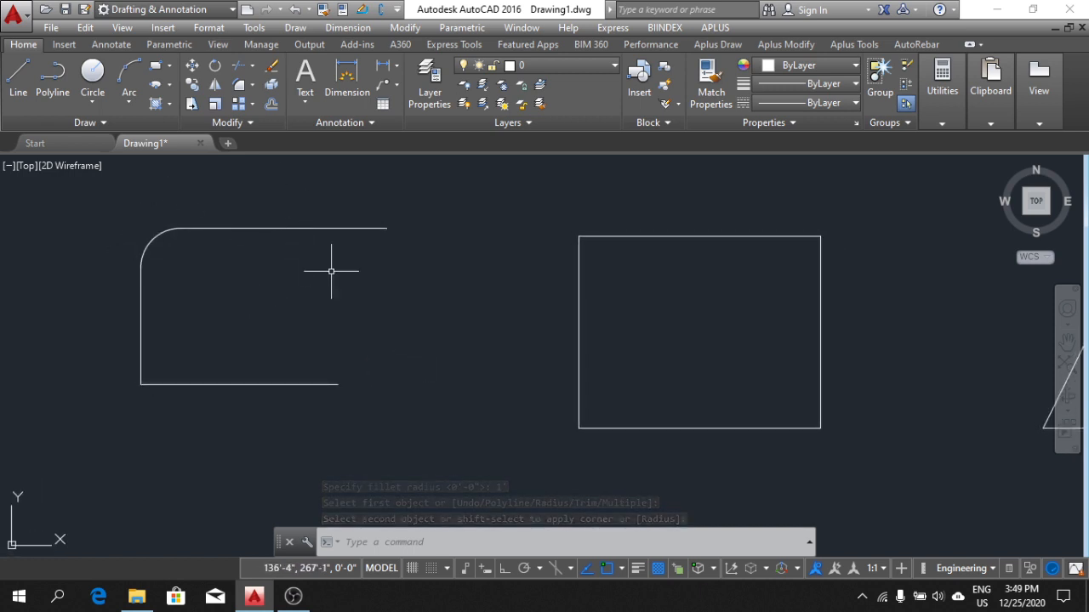
{"action": "middle_click_drag", "start_coordinate": [347, 282], "coordinate": [349, 289]}
{"action": "middle_click_drag", "start_coordinate": [443, 364], "coordinate": [441, 357]}
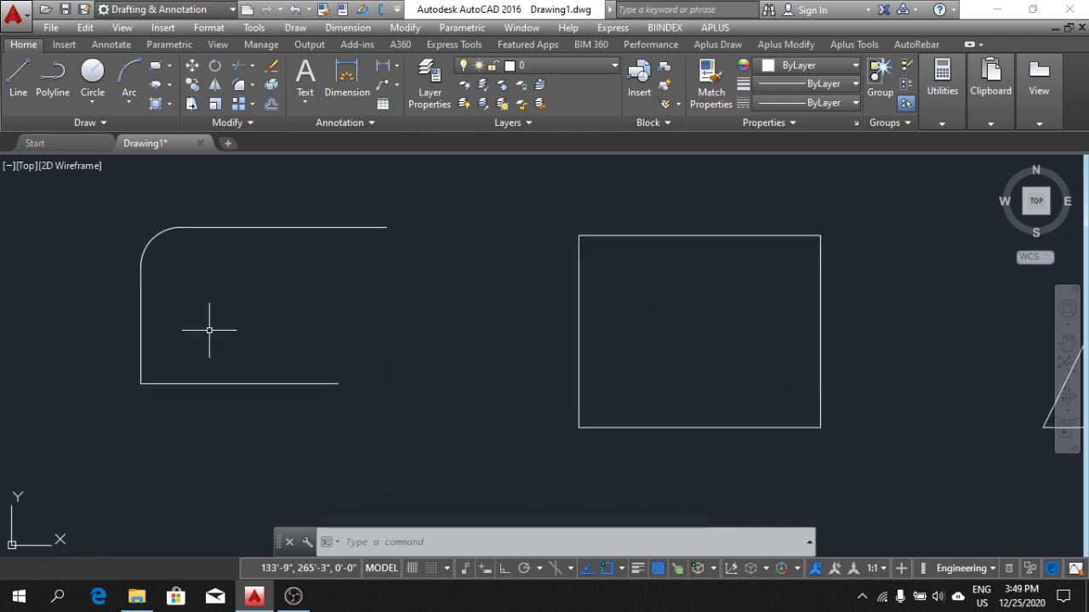
{"action": "middle_click_drag", "start_coordinate": [448, 412], "coordinate": [445, 408]}
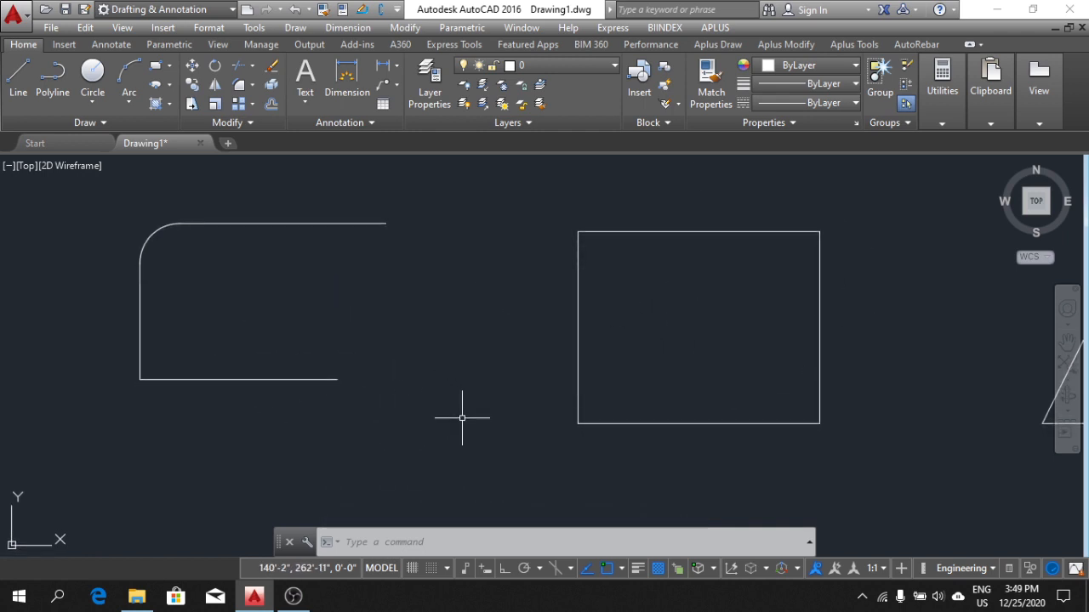
Fillet the open shape's lower-left corner, keeping the 1' radius and using the Multiple option
{"action": "type", "text": "f"}
{"action": "key", "text": "Return"}
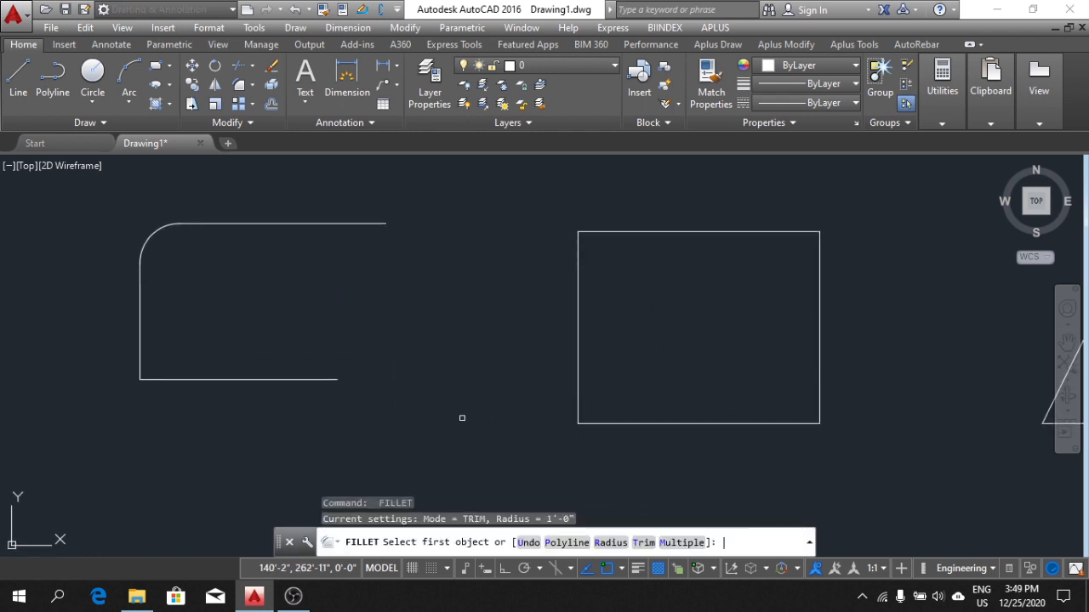
{"action": "left_click", "coordinate": [604, 542]}
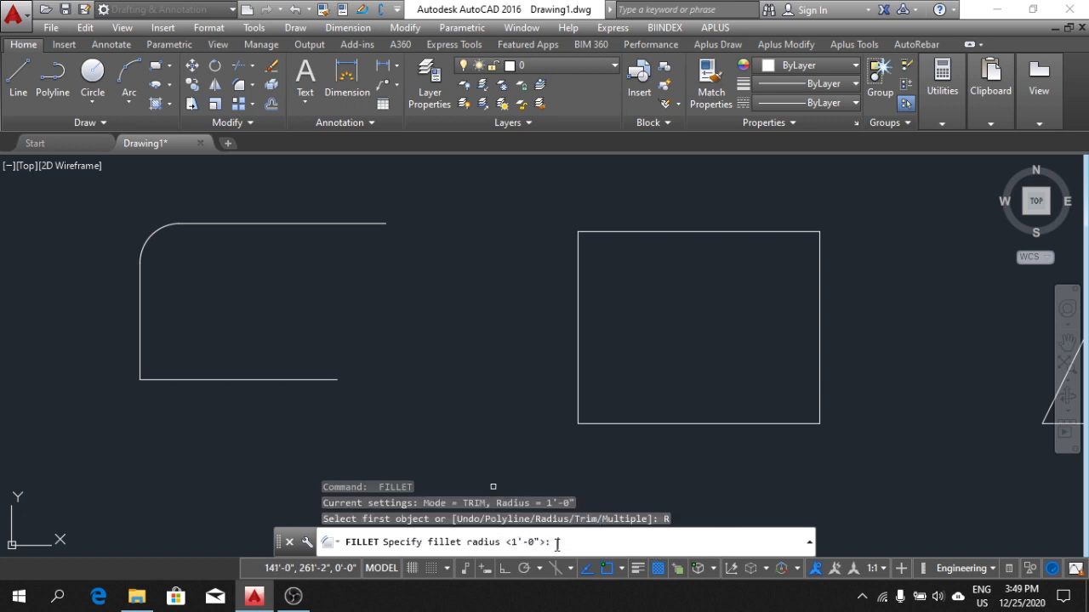
{"action": "key", "text": "Return"}
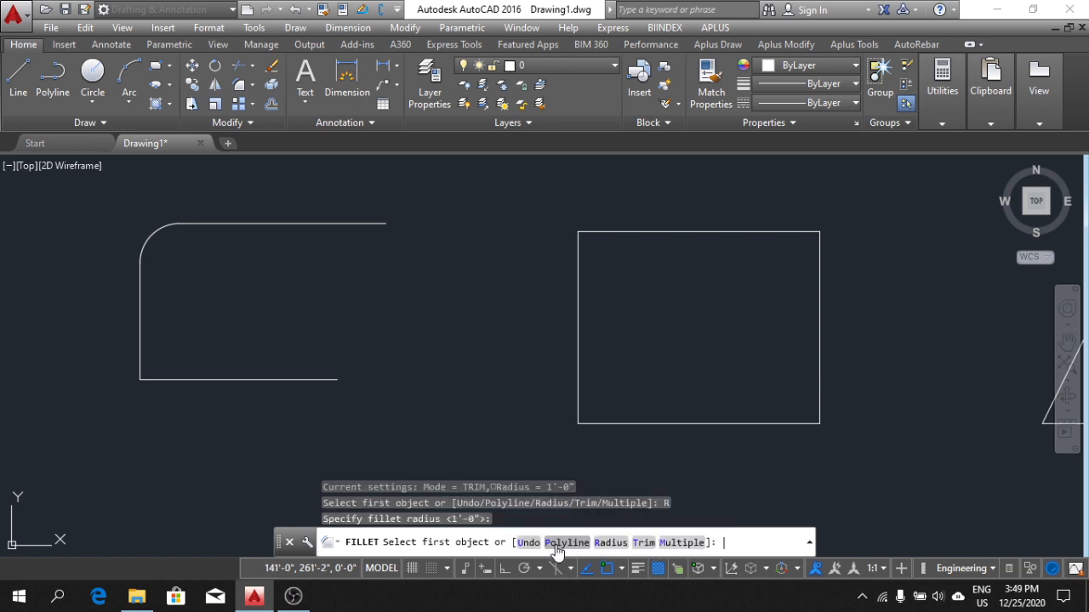
{"action": "left_click", "coordinate": [671, 545]}
{"action": "left_click", "coordinate": [671, 545]}
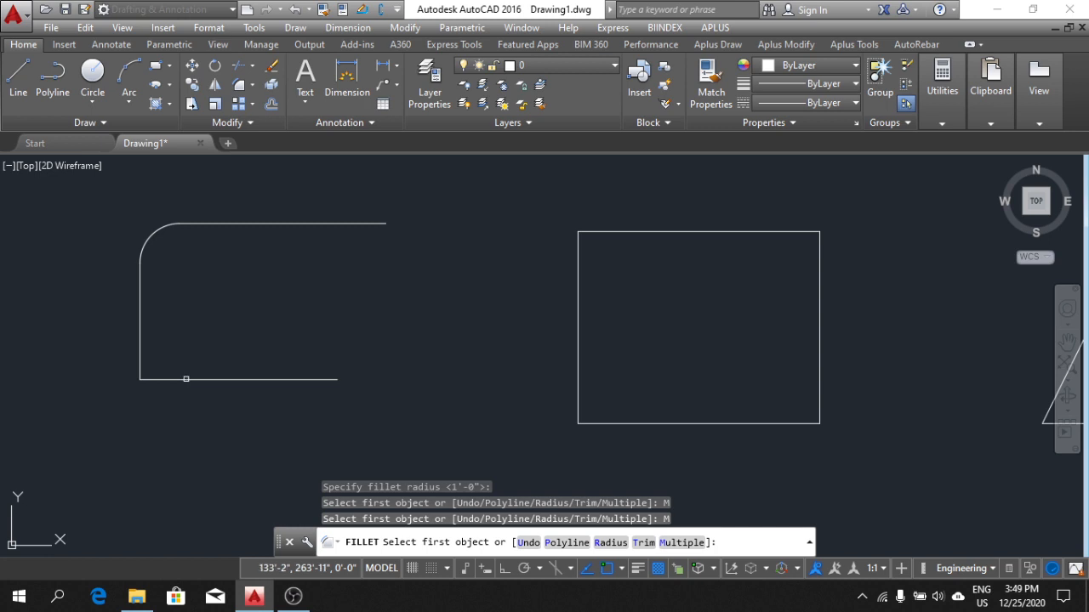
{"action": "left_click", "coordinate": [186, 378]}
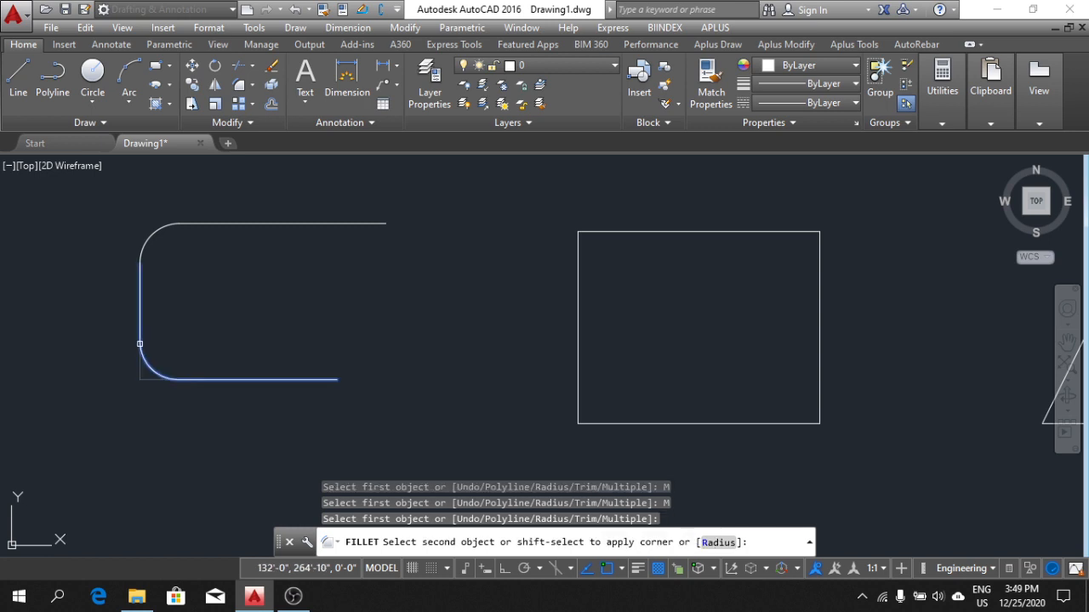
{"action": "left_click", "coordinate": [140, 345]}
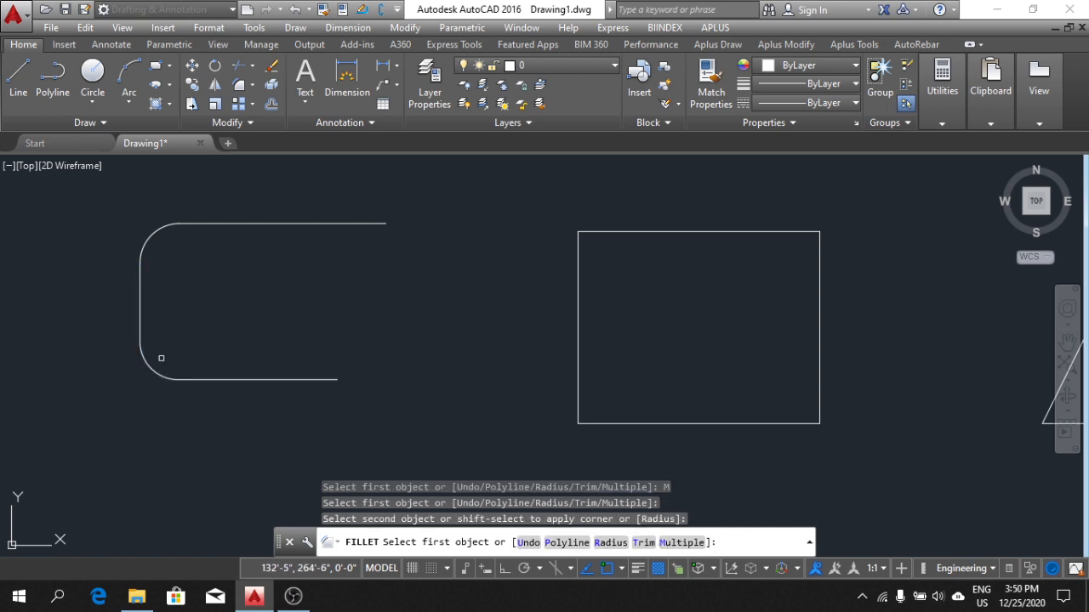
Round all four corners of the rectangle with the same 1' fillet, continuing in Multiple mode
{"action": "left_click", "coordinate": [576, 372]}
{"action": "left_click", "coordinate": [614, 423]}
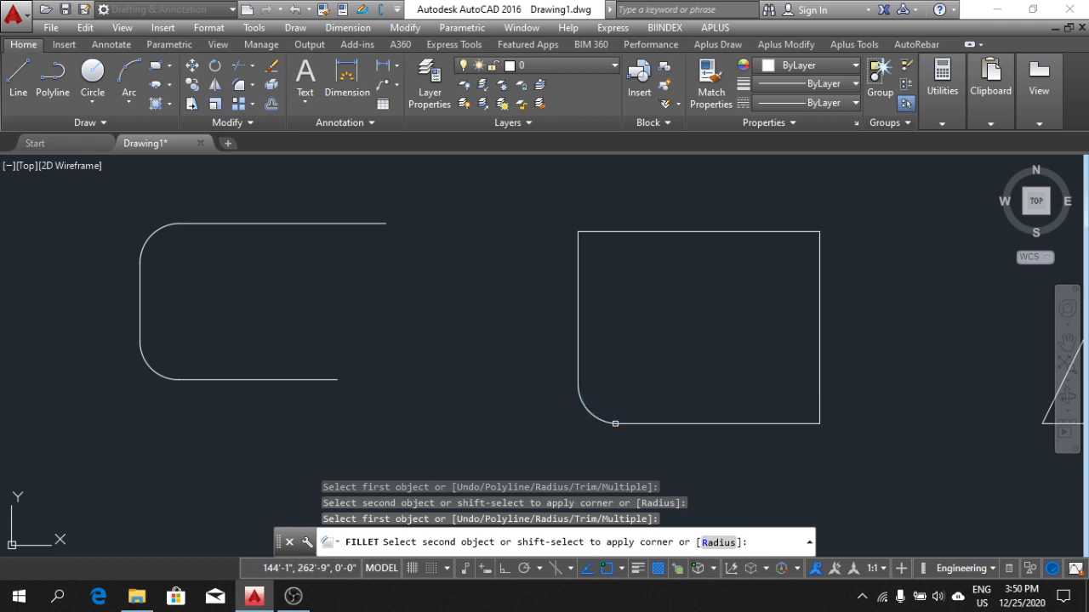
{"action": "left_click", "coordinate": [773, 422]}
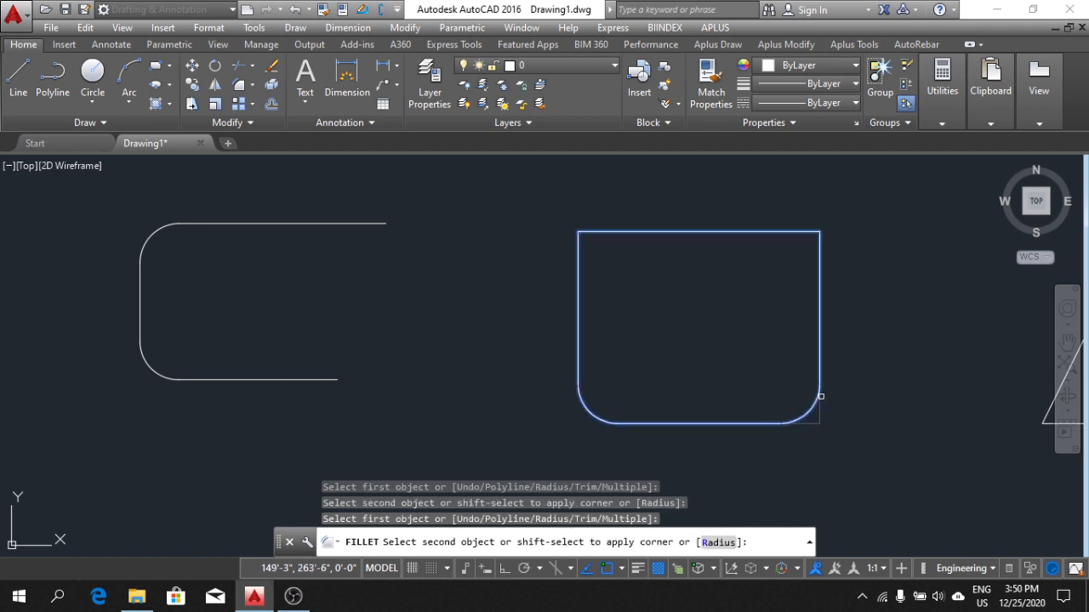
{"action": "left_click", "coordinate": [821, 395]}
{"action": "left_click", "coordinate": [766, 232]}
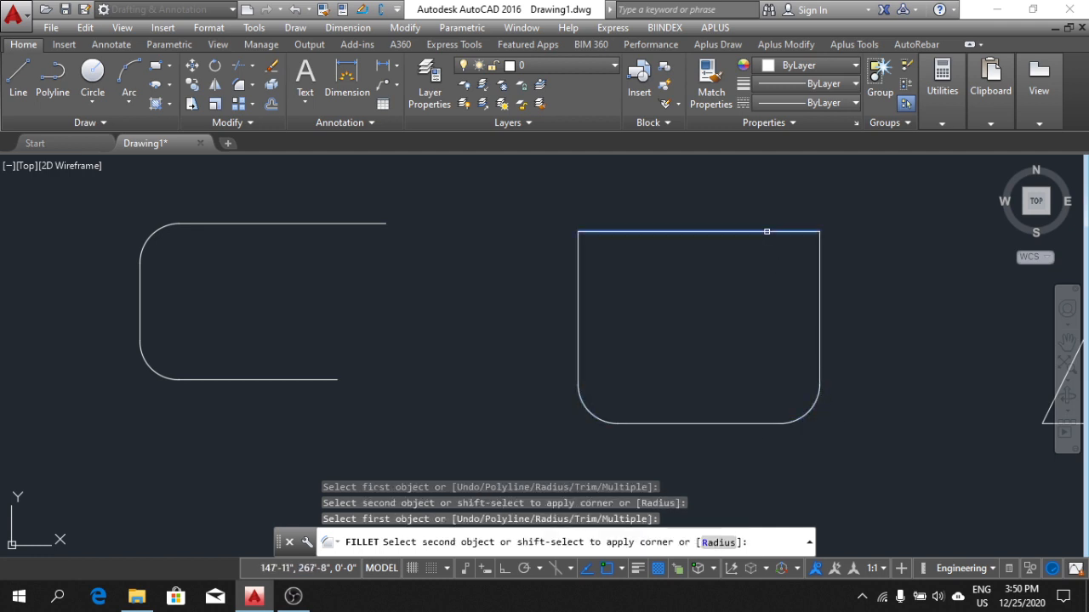
{"action": "left_click", "coordinate": [818, 257]}
{"action": "left_click", "coordinate": [668, 233]}
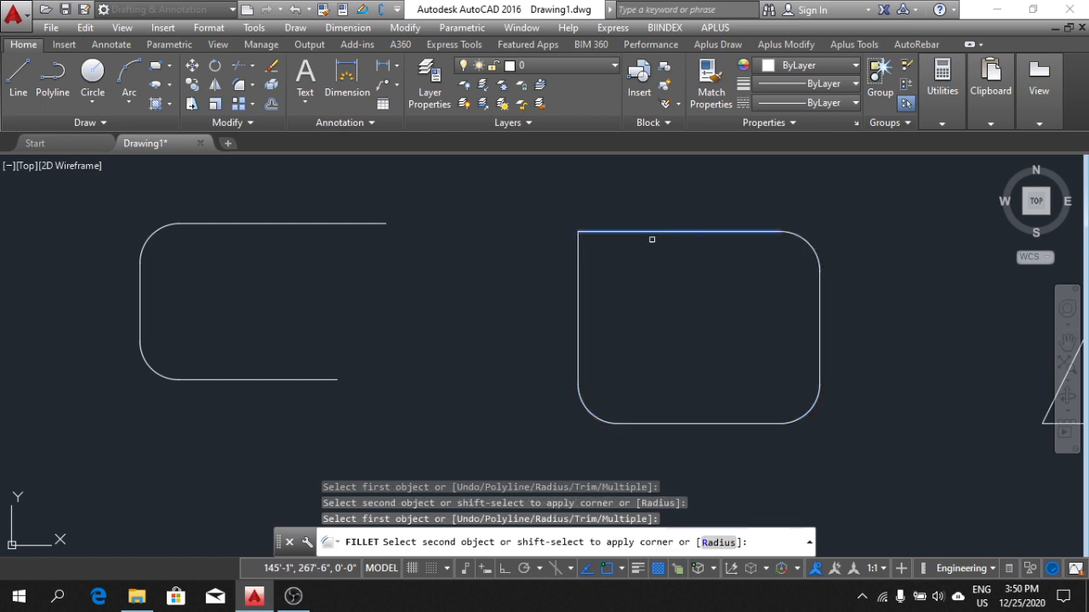
{"action": "left_click", "coordinate": [580, 245]}
Fillet the triangle's three corners with the same 1' radius, starting from its apex
{"action": "scroll", "coordinate": [661, 282], "scroll_direction": "down", "scroll_amount": 2}
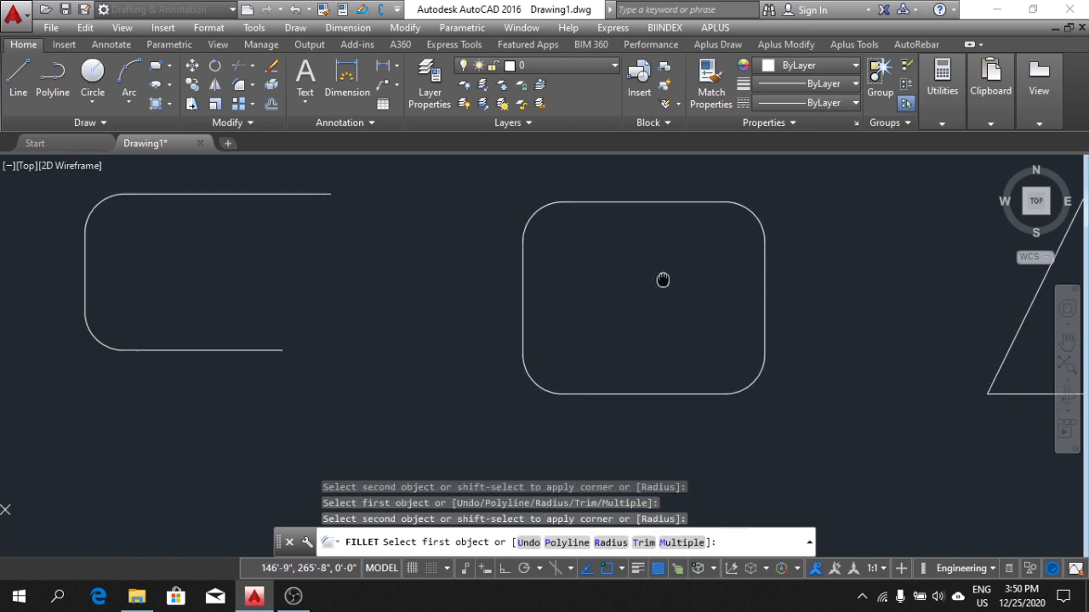
{"action": "middle_click_drag", "start_coordinate": [640, 295], "coordinate": [576, 275]}
{"action": "middle_click_drag", "start_coordinate": [703, 305], "coordinate": [619, 304]}
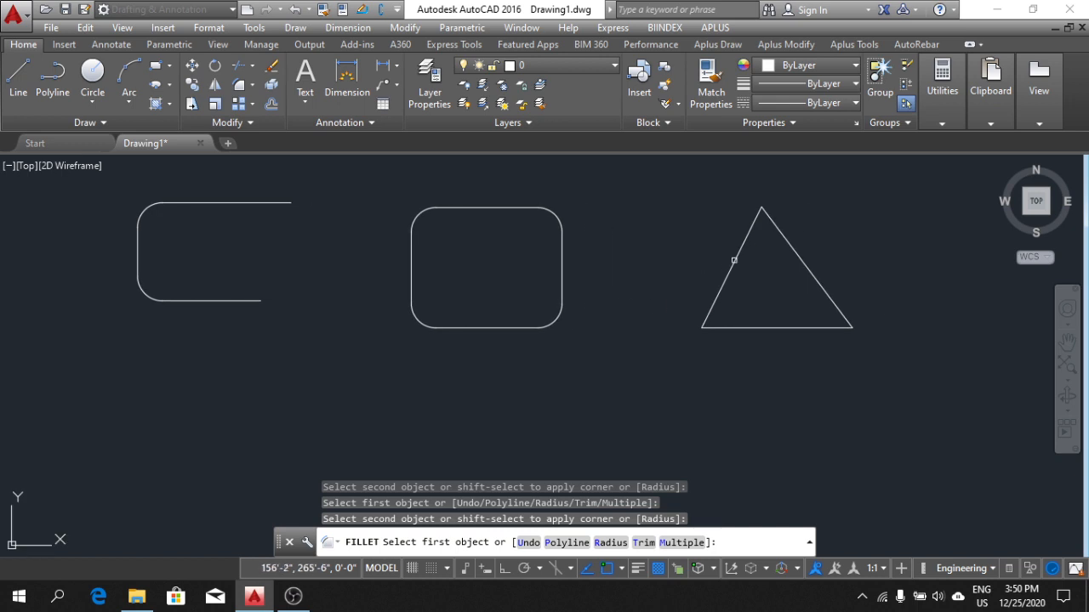
{"action": "left_click", "coordinate": [743, 248]}
{"action": "left_click", "coordinate": [792, 240]}
{"action": "left_click", "coordinate": [720, 290]}
{"action": "left_click", "coordinate": [723, 327]}
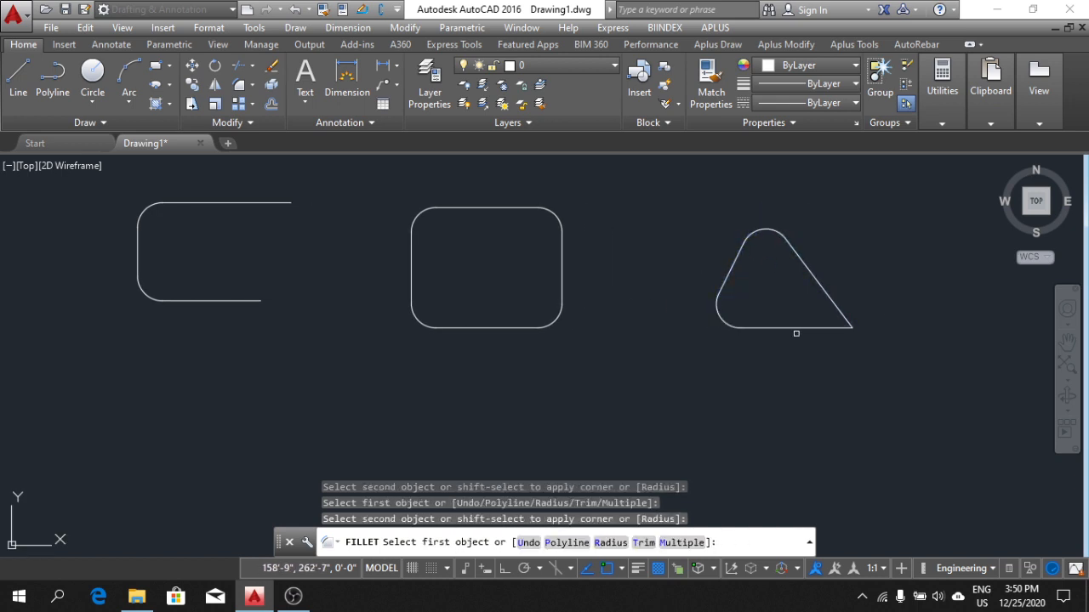
{"action": "left_click", "coordinate": [811, 328]}
{"action": "left_click", "coordinate": [827, 294]}
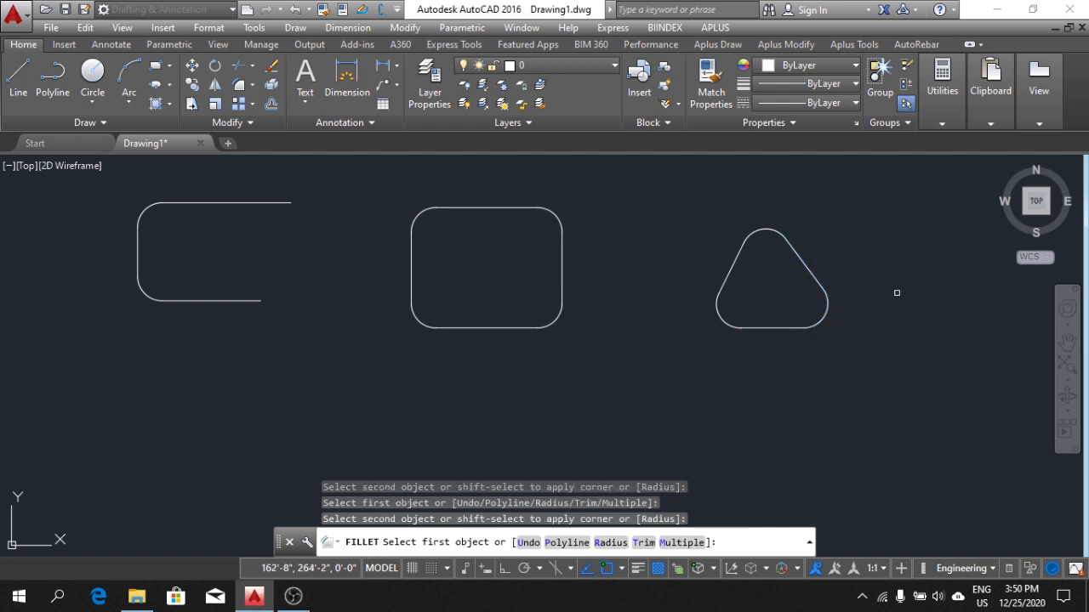
Examine the rounded corners of the open shape, the rectangle and the triangle, and end the Fillet command
{"action": "scroll", "coordinate": [512, 311], "scroll_direction": "down", "scroll_amount": 3}
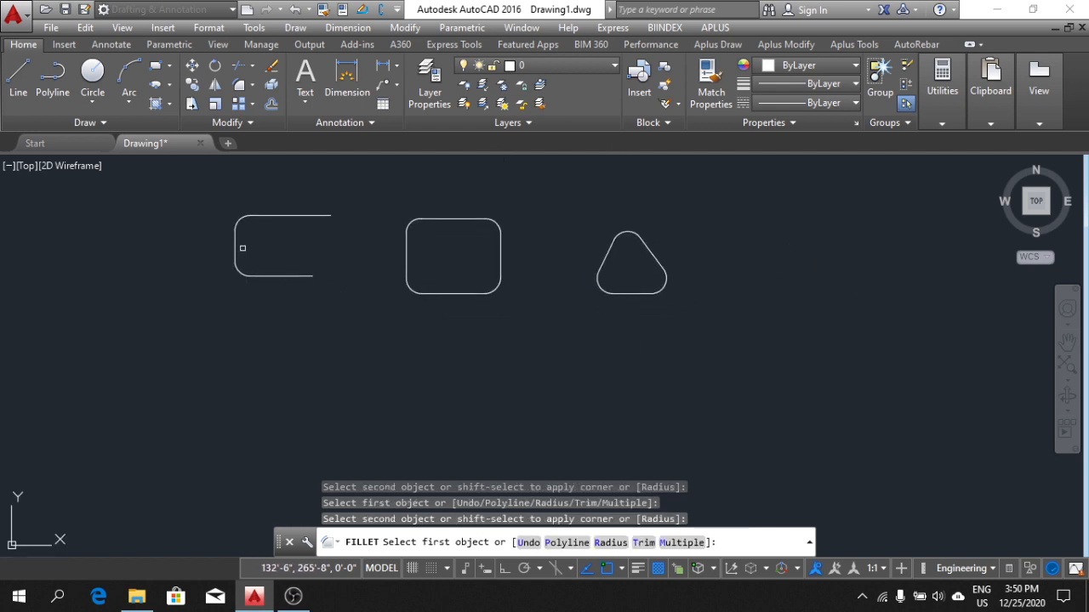
{"action": "middle_click_drag", "start_coordinate": [264, 250], "coordinate": [338, 259]}
{"action": "scroll", "coordinate": [320, 235], "scroll_direction": "up", "scroll_amount": 4}
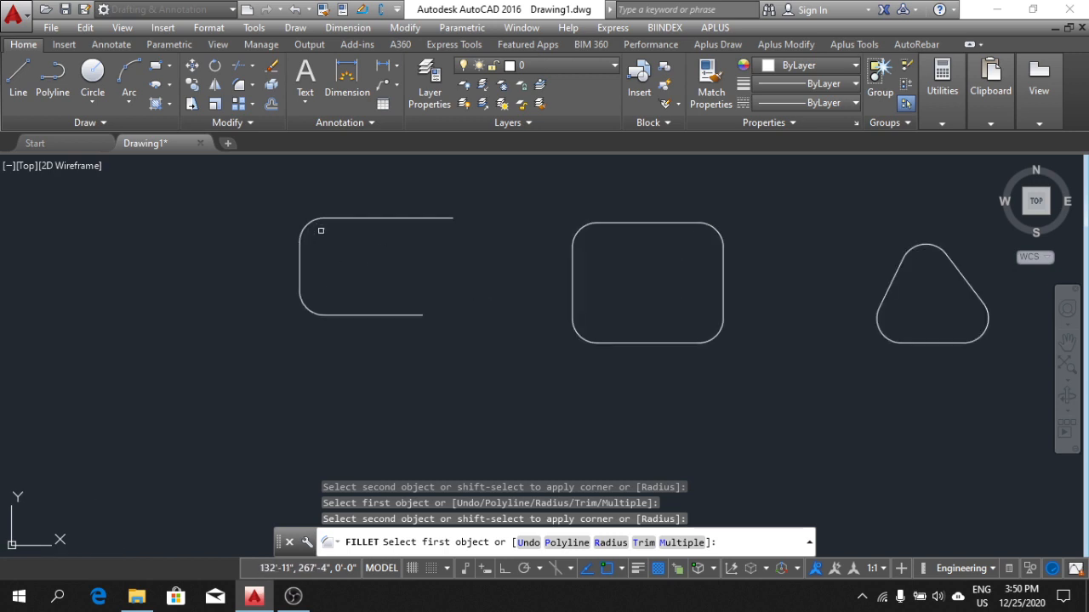
{"action": "scroll", "coordinate": [345, 247], "scroll_direction": "down", "scroll_amount": 4}
{"action": "scroll", "coordinate": [267, 235], "scroll_direction": "up", "scroll_amount": 3}
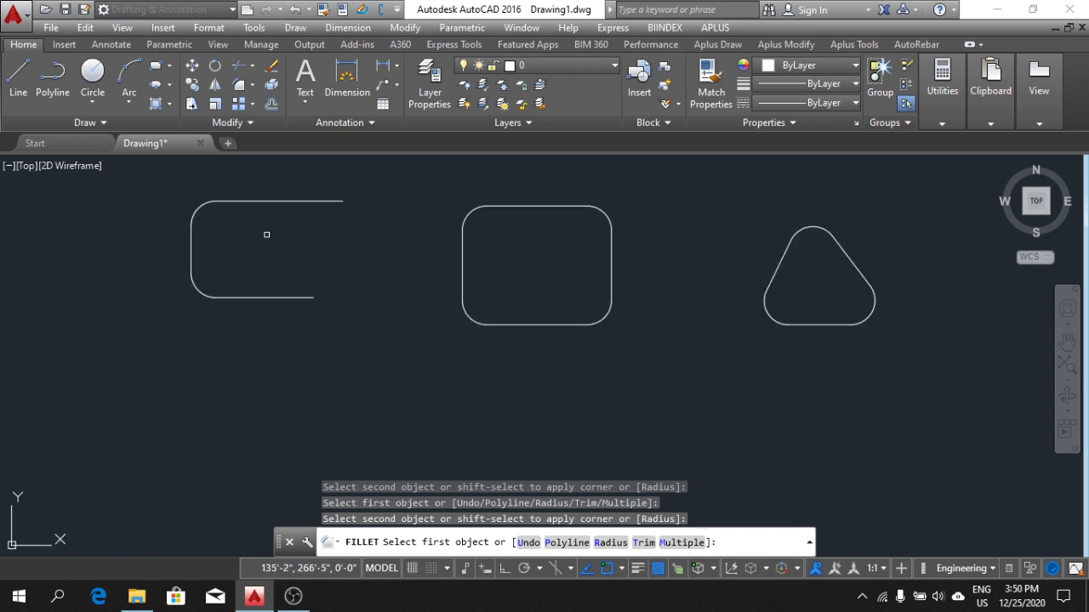
{"action": "middle_click_drag", "start_coordinate": [258, 218], "coordinate": [316, 246]}
{"action": "middle_click_drag", "start_coordinate": [606, 292], "coordinate": [545, 269]}
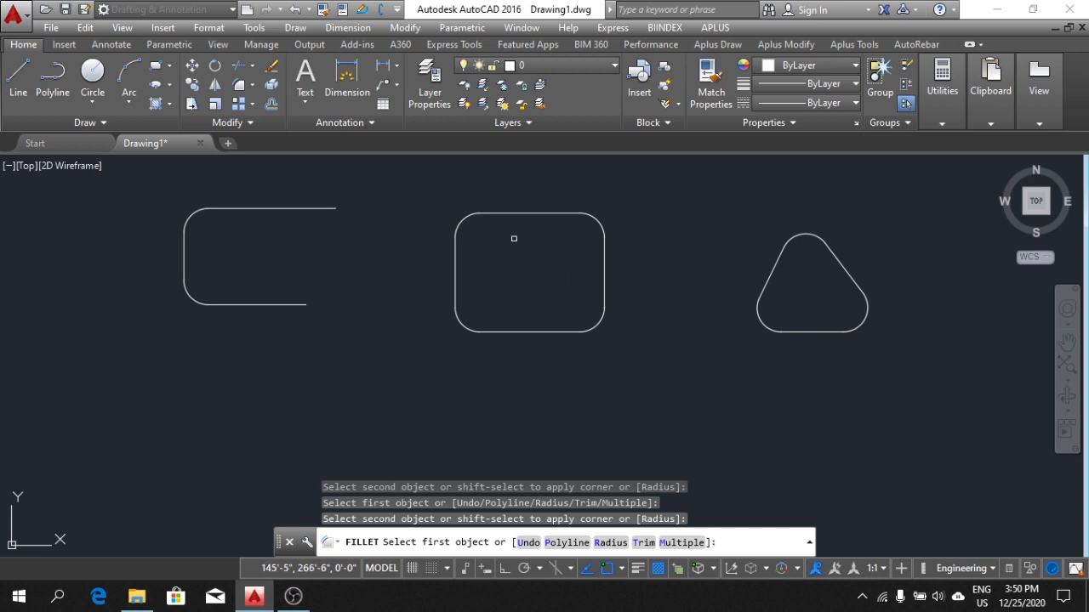
{"action": "middle_click_drag", "start_coordinate": [536, 282], "coordinate": [567, 306]}
{"action": "middle_click_drag", "start_coordinate": [795, 375], "coordinate": [712, 357]}
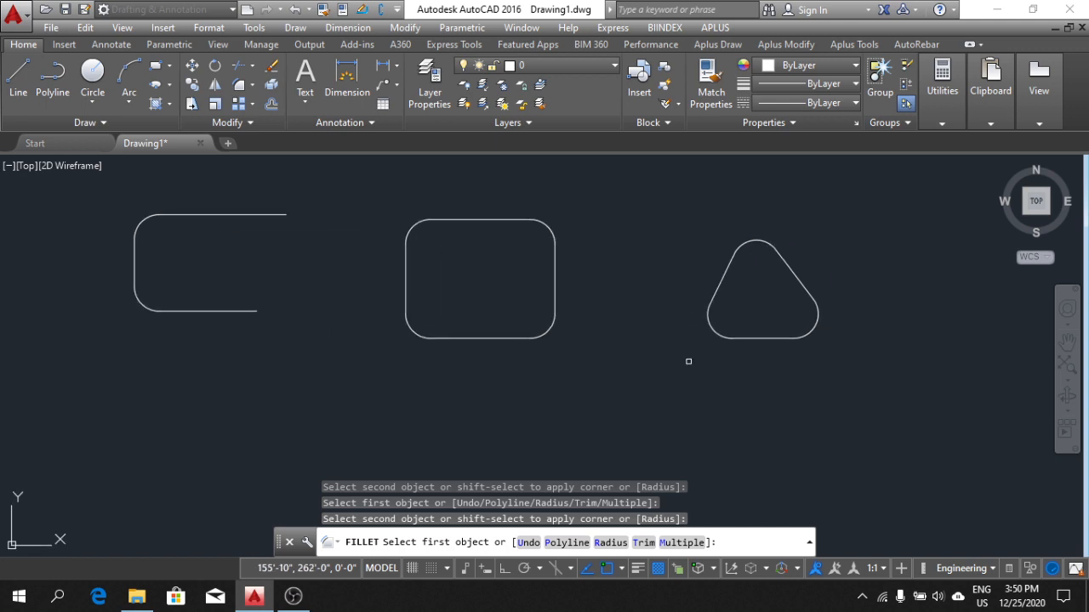
{"action": "mouse_move", "coordinate": [444, 331]}
{"action": "middle_mouse_down"}
{"action": "mouse_move", "coordinate": [477, 326]}
{"action": "mouse_move", "coordinate": [497, 348]}
{"action": "middle_mouse_up"}
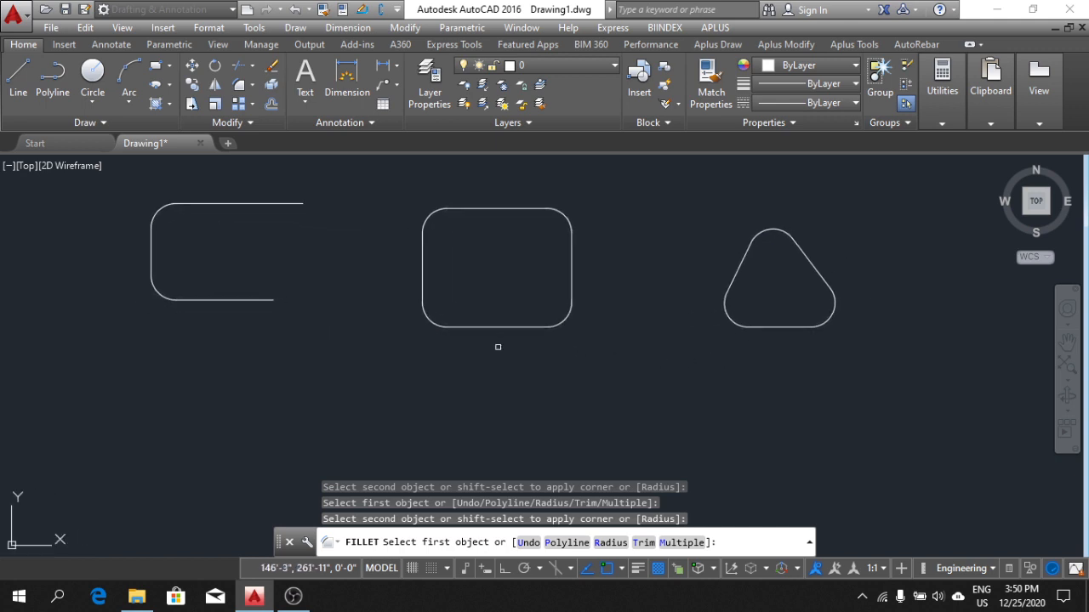
{"action": "scroll", "coordinate": [493, 349], "scroll_direction": "down", "scroll_amount": 2}
{"action": "middle_click_drag", "start_coordinate": [516, 383], "coordinate": [486, 358]}
{"action": "middle_click_drag", "start_coordinate": [365, 351], "coordinate": [391, 343]}
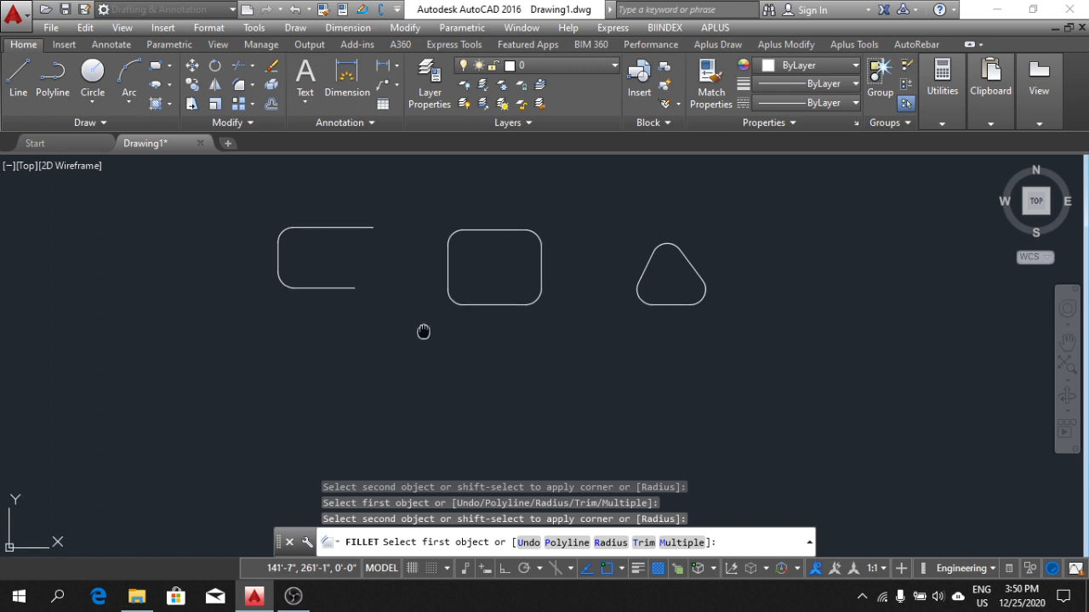
{"action": "key", "text": "Escape"}
With Ortho on, draw an open stepped six-segment polyline beside the open filleted shape, ending in an upward segment about 5'-4" long
{"action": "middle_click_drag", "start_coordinate": [476, 341], "coordinate": [562, 372]}
{"action": "middle_click_drag", "start_coordinate": [418, 341], "coordinate": [501, 356]}
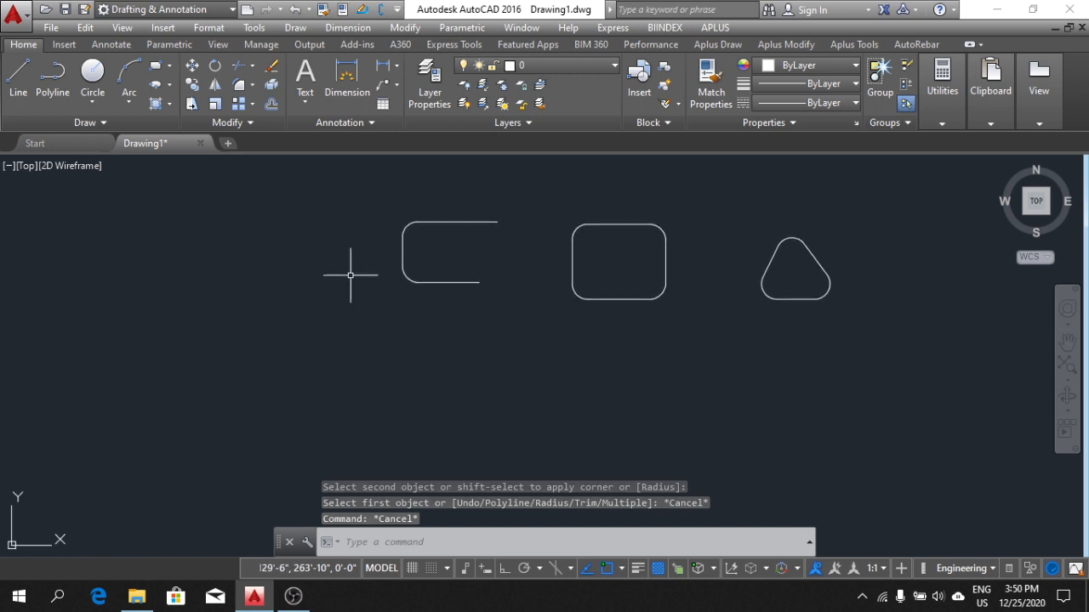
{"action": "left_click", "coordinate": [51, 72]}
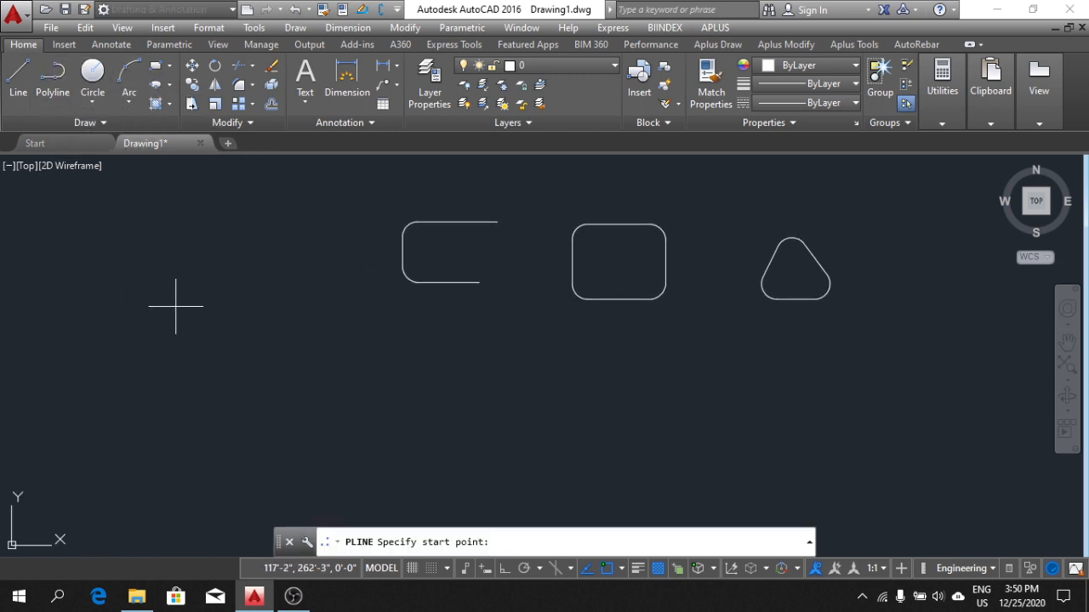
{"action": "left_click", "coordinate": [319, 225]}
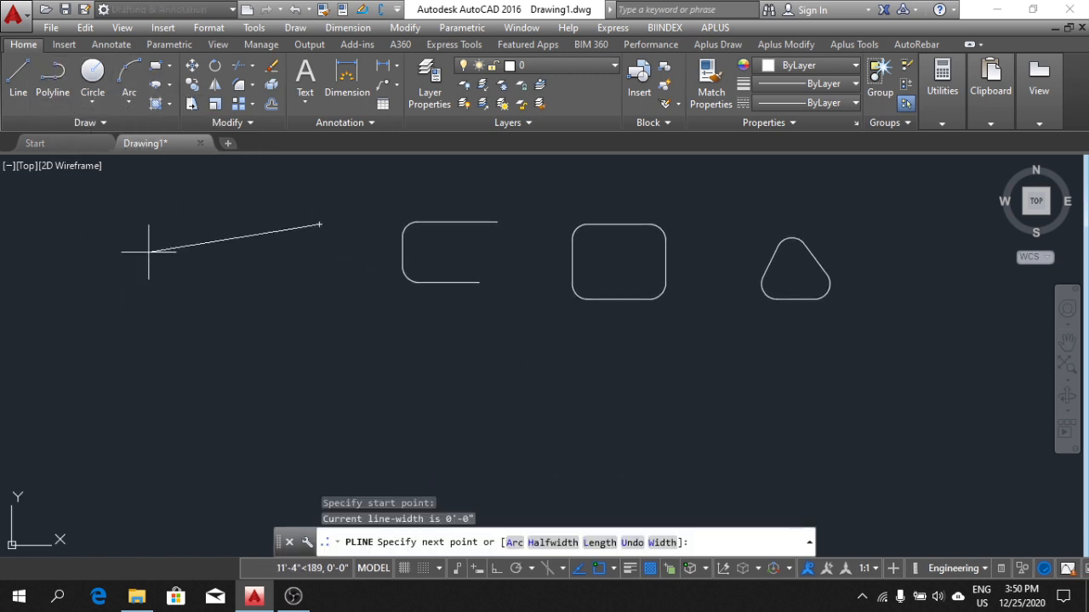
{"action": "left_click", "coordinate": [496, 575]}
{"action": "left_click", "coordinate": [226, 225]}
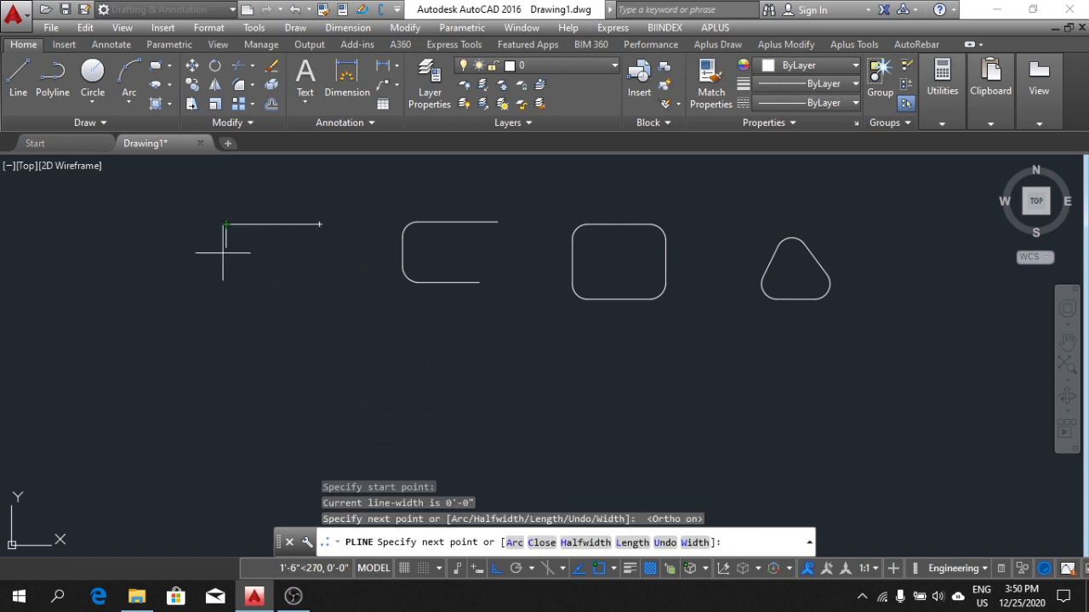
{"action": "left_click", "coordinate": [214, 334]}
{"action": "left_click", "coordinate": [363, 344]}
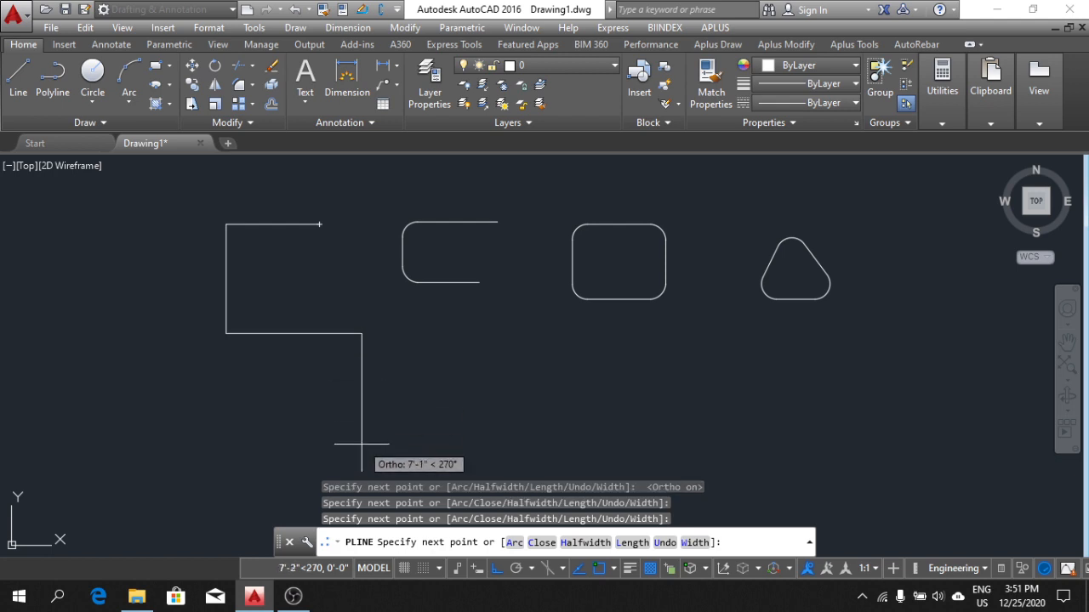
{"action": "left_click", "coordinate": [371, 449]}
{"action": "left_click", "coordinate": [536, 451]}
{"action": "left_click", "coordinate": [532, 366]}
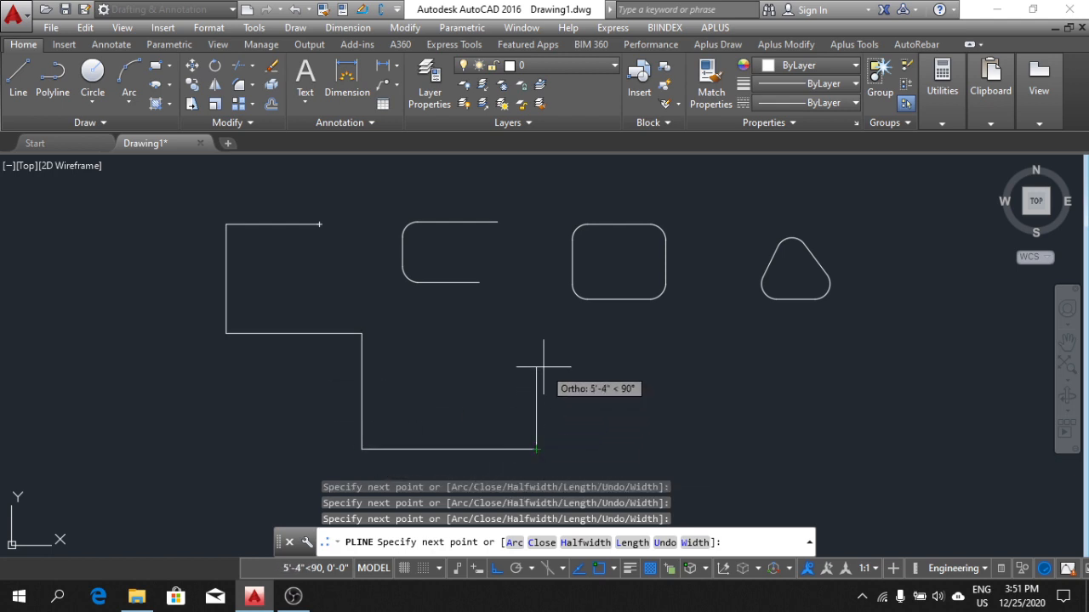
{"action": "key", "text": "Escape"}
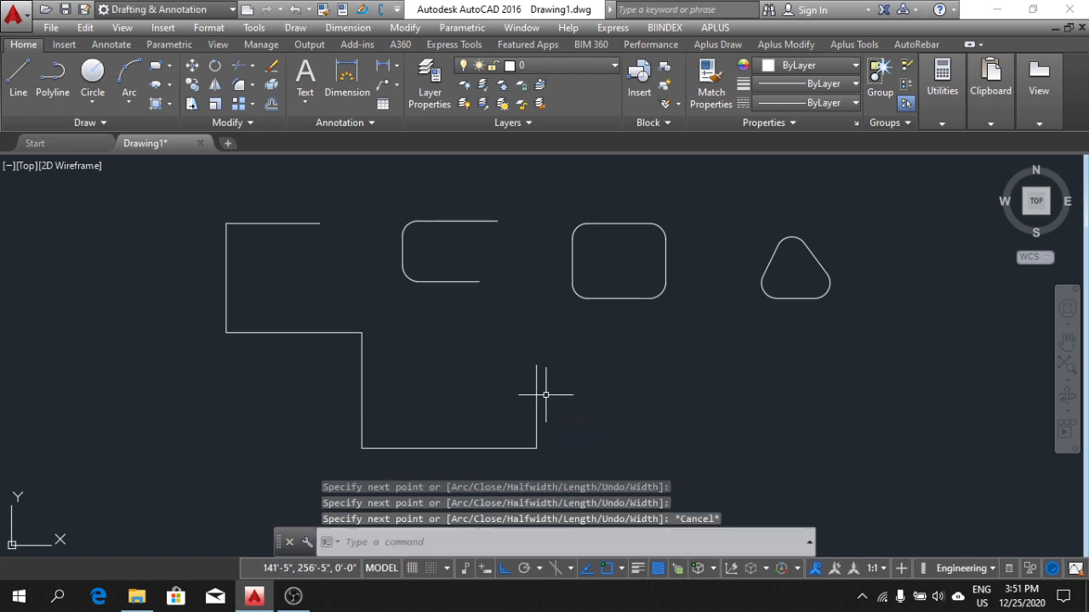
{"action": "key", "text": "Escape"}
{"action": "key", "text": "Escape"}
Select the stepped polyline to check that its segments form one object, and clear the selection
{"action": "middle_click_drag", "start_coordinate": [599, 393], "coordinate": [596, 355]}
{"action": "left_click", "coordinate": [532, 367]}
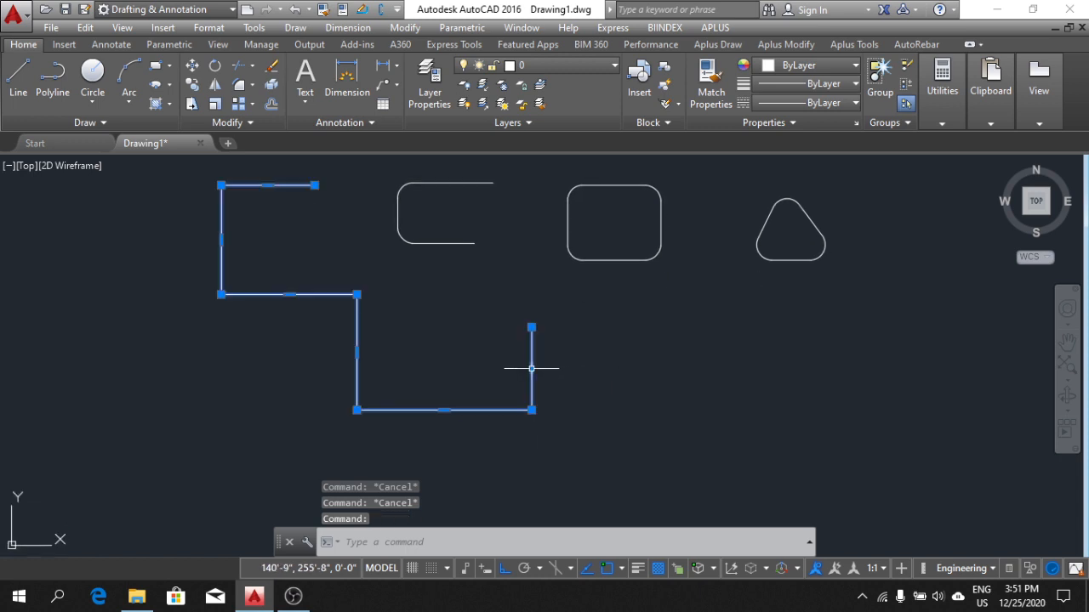
{"action": "middle_click_drag", "start_coordinate": [539, 381], "coordinate": [560, 399]}
{"action": "key", "text": "Escape"}
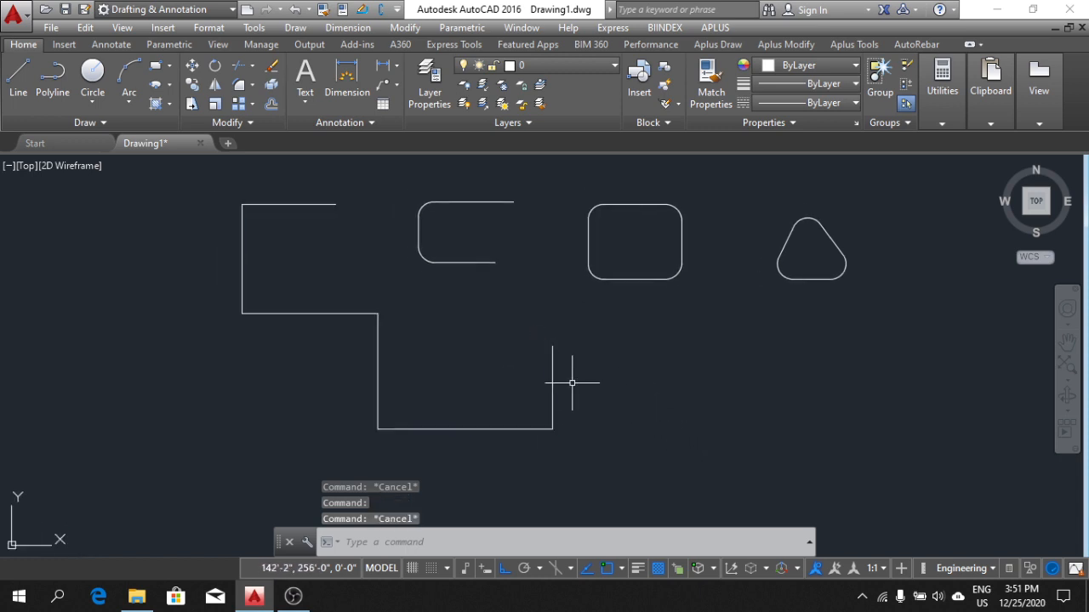
{"action": "left_click", "coordinate": [553, 376]}
{"action": "key", "text": "Escape"}
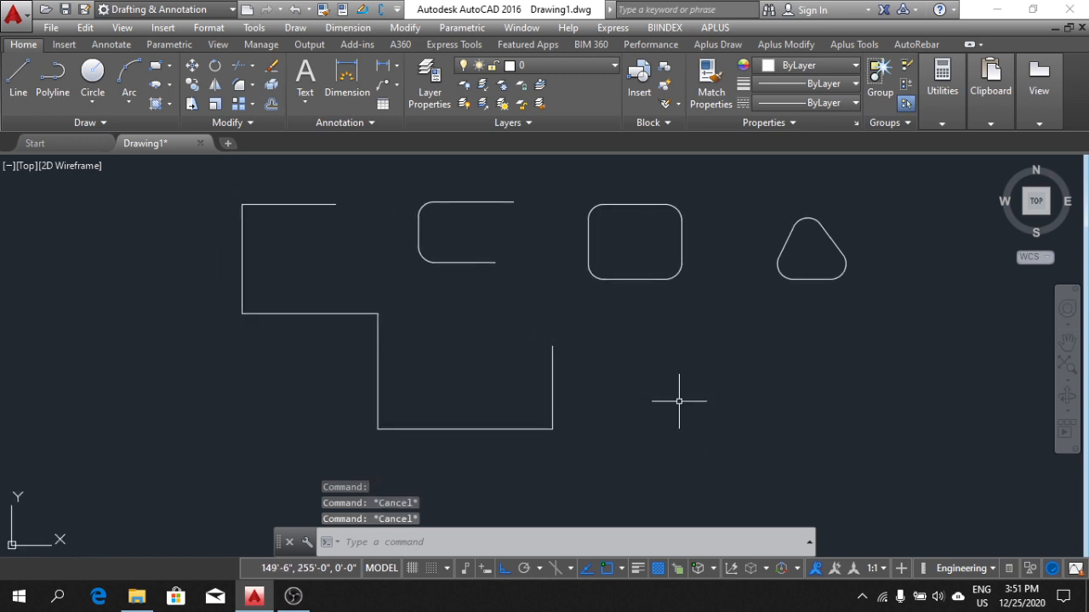
{"action": "middle_click_drag", "start_coordinate": [676, 401], "coordinate": [639, 380]}
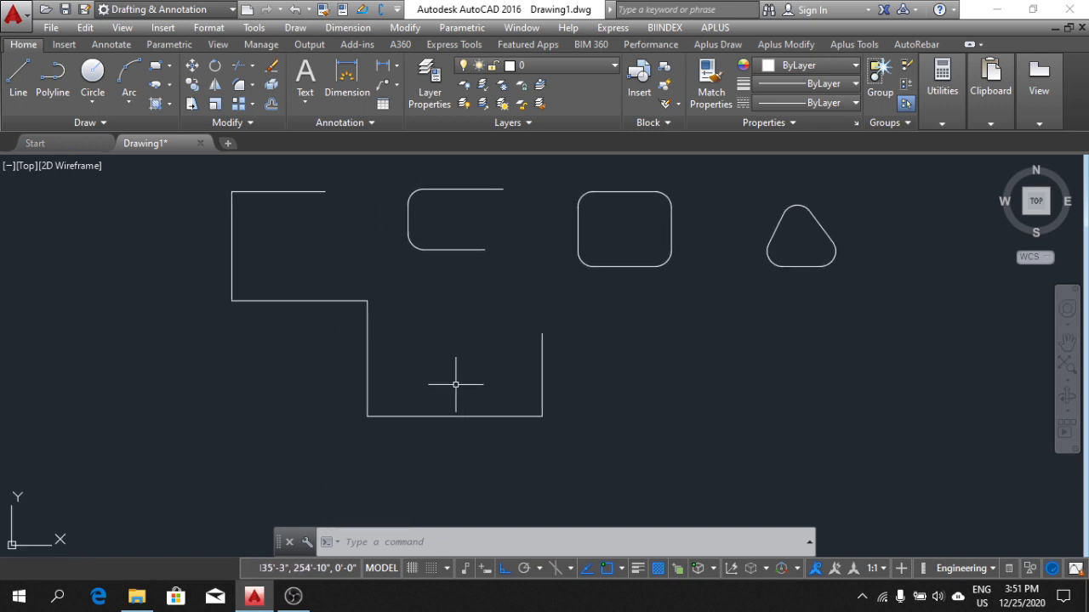
Fillet all corners of the stepped polyline at once with the Polyline option, keeping the 1' radius
{"action": "left_click", "coordinate": [238, 87]}
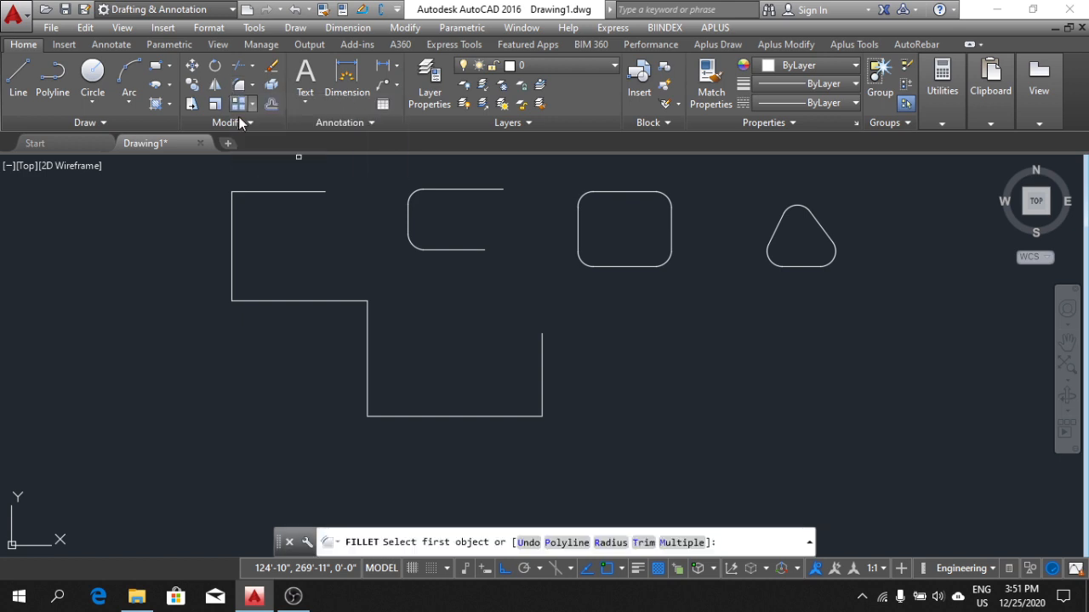
{"action": "left_click", "coordinate": [609, 546]}
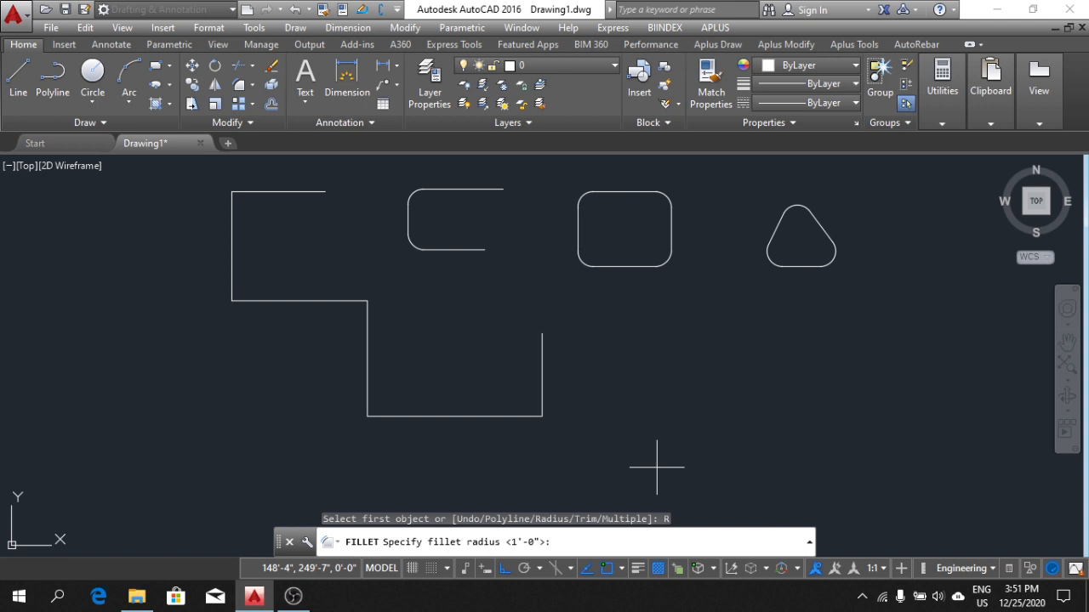
{"action": "key", "text": "Return"}
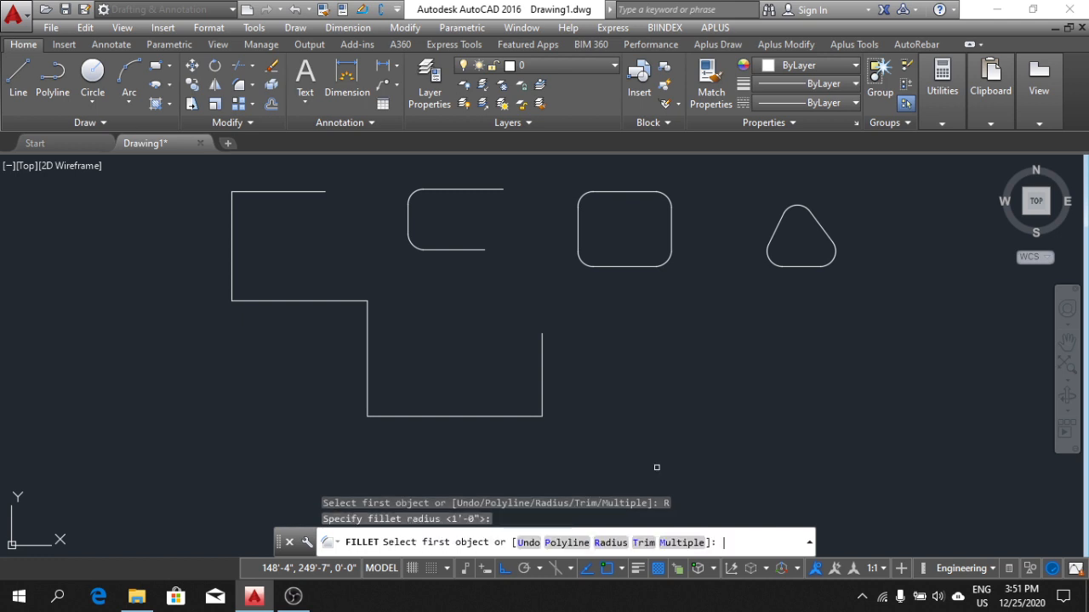
{"action": "left_click", "coordinate": [566, 543]}
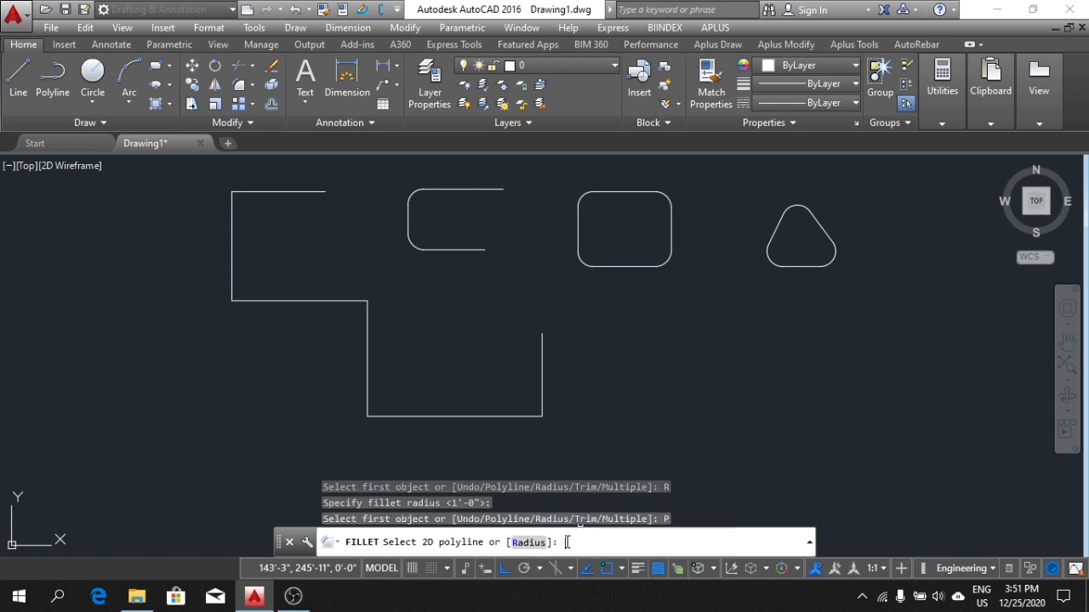
{"action": "left_click", "coordinate": [441, 416]}
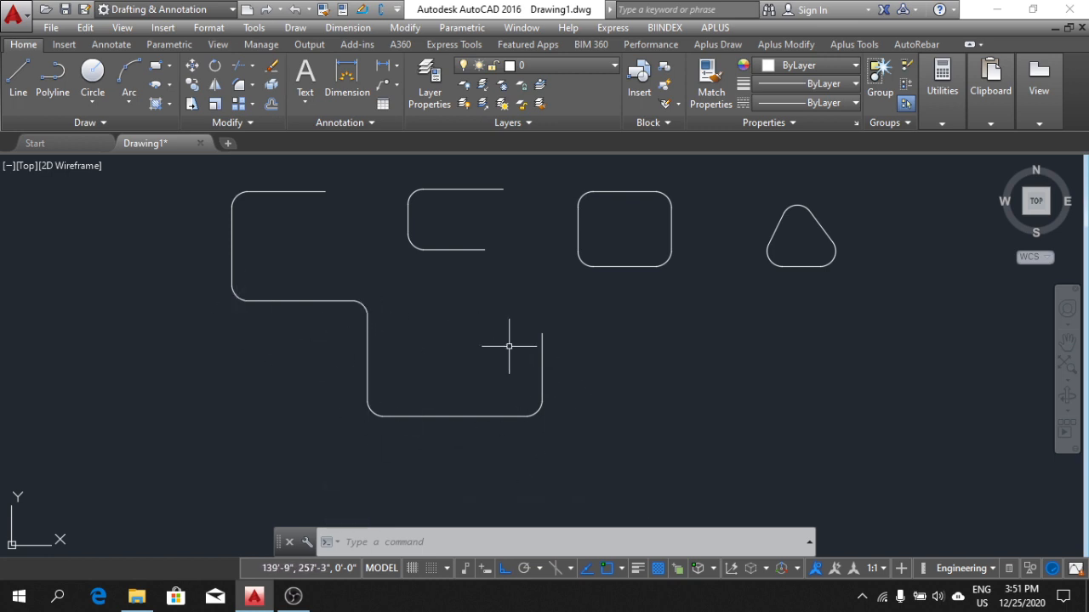
Examine the rounded corners of the stepped polyline alongside the open shape, the rectangle and the triangle
{"action": "middle_click_drag", "start_coordinate": [726, 419], "coordinate": [632, 400]}
{"action": "middle_click_drag", "start_coordinate": [548, 316], "coordinate": [566, 367]}
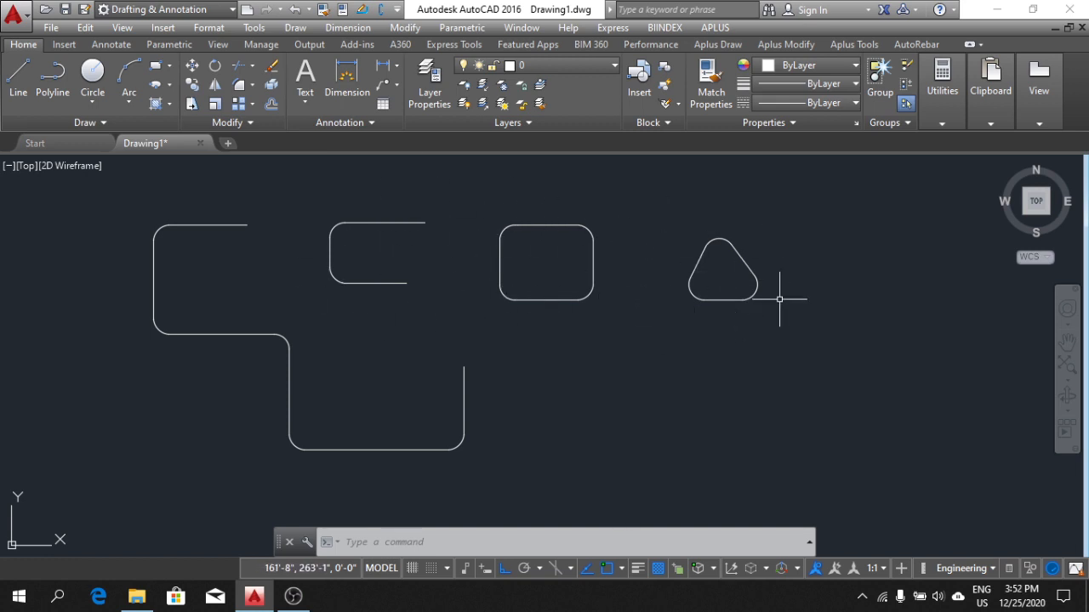
{"action": "middle_click_drag", "start_coordinate": [550, 230], "coordinate": [556, 237]}
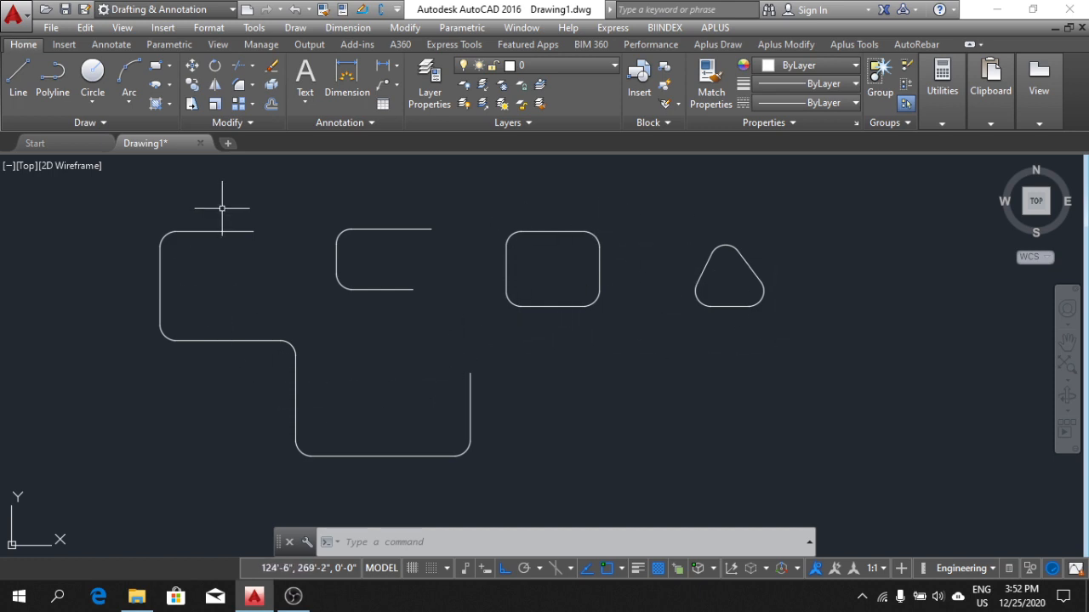
{"action": "middle_click_drag", "start_coordinate": [425, 426], "coordinate": [430, 418]}
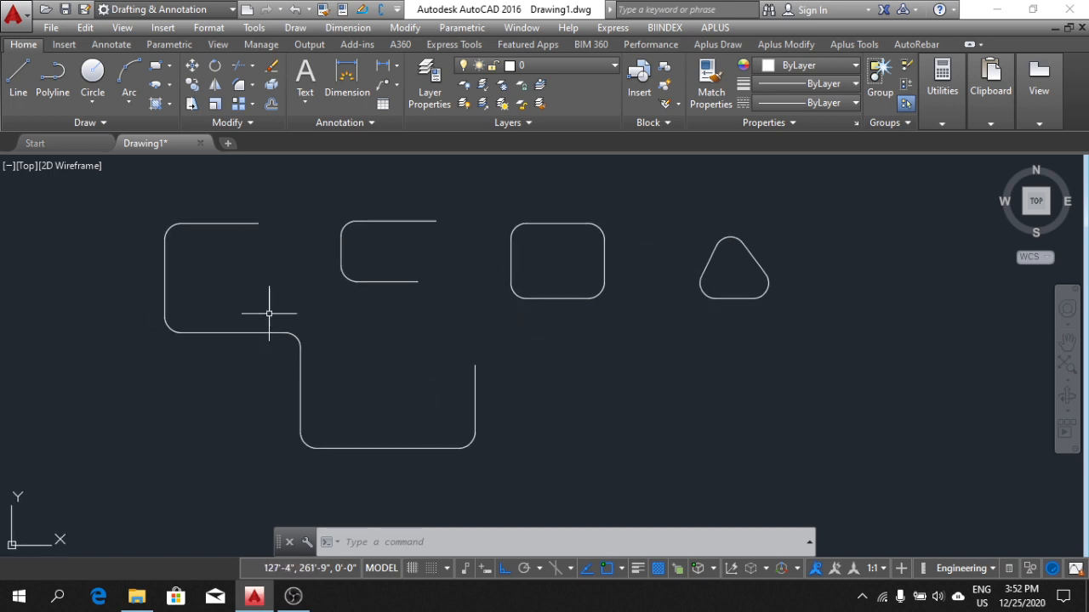
{"action": "middle_click_drag", "start_coordinate": [486, 365], "coordinate": [441, 349]}
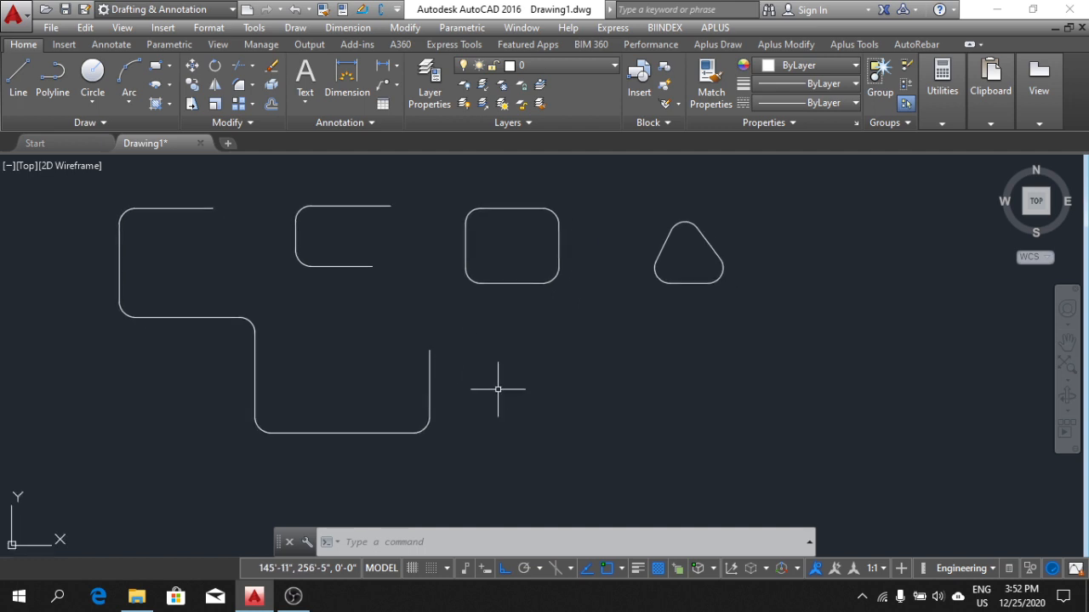
{"action": "middle_click_drag", "start_coordinate": [366, 363], "coordinate": [388, 360]}
{"action": "middle_click_drag", "start_coordinate": [496, 364], "coordinate": [529, 362]}
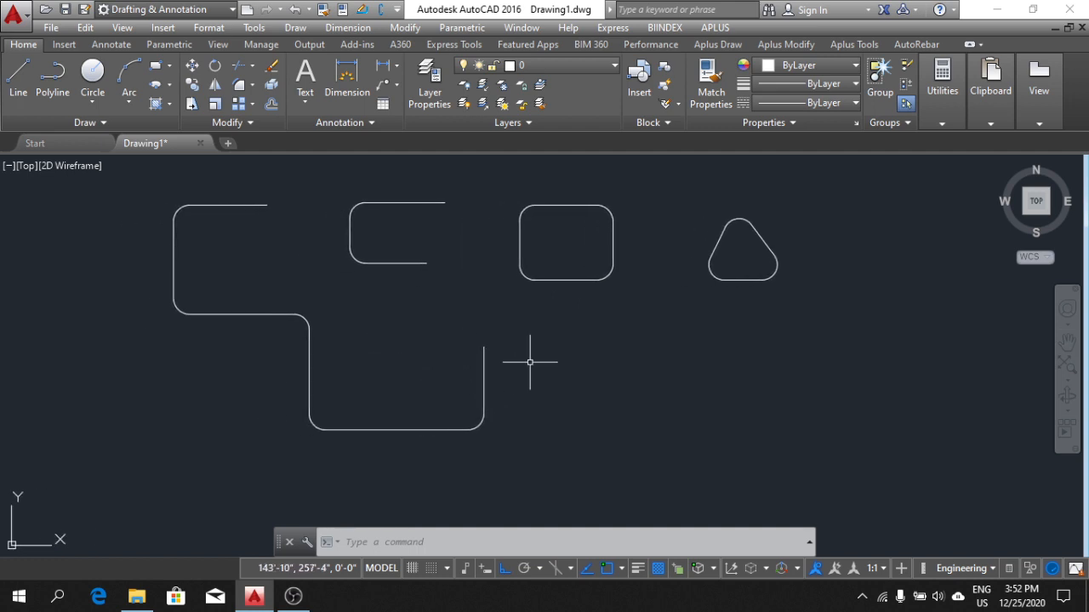
{"action": "scroll", "coordinate": [529, 362], "scroll_direction": "down", "scroll_amount": 2}
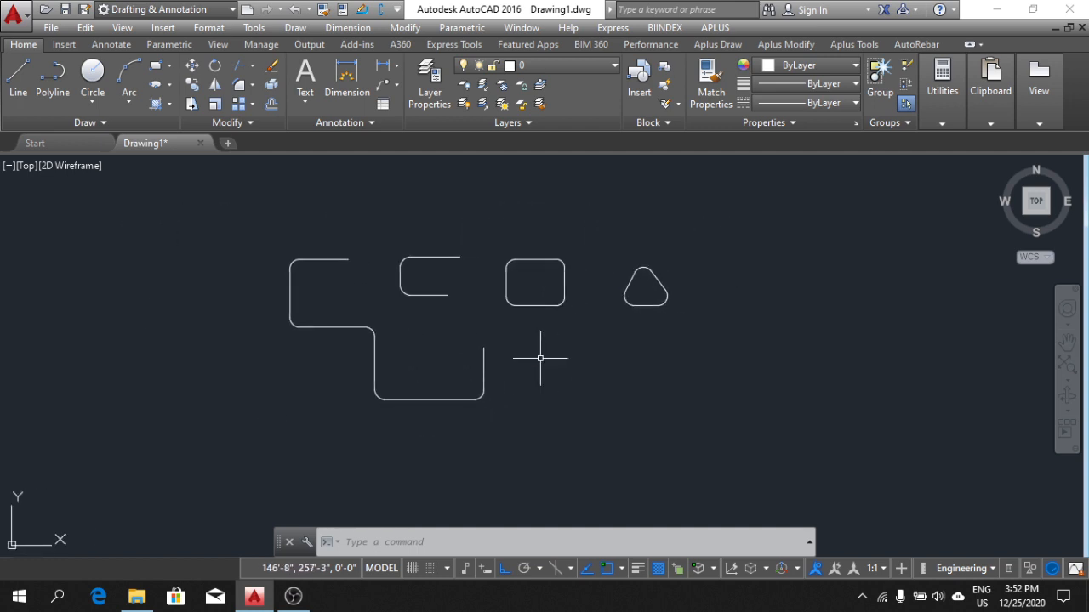
{"action": "type", "text": "fillet"}
{"action": "key", "text": "Return"}
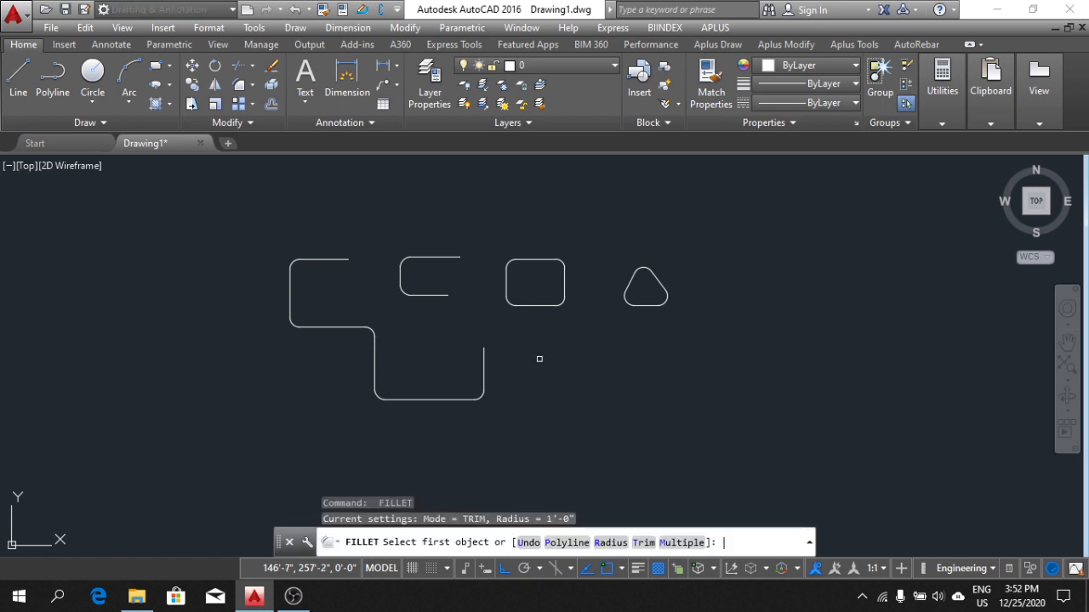
{"action": "middle_click_drag", "start_coordinate": [659, 369], "coordinate": [597, 364]}
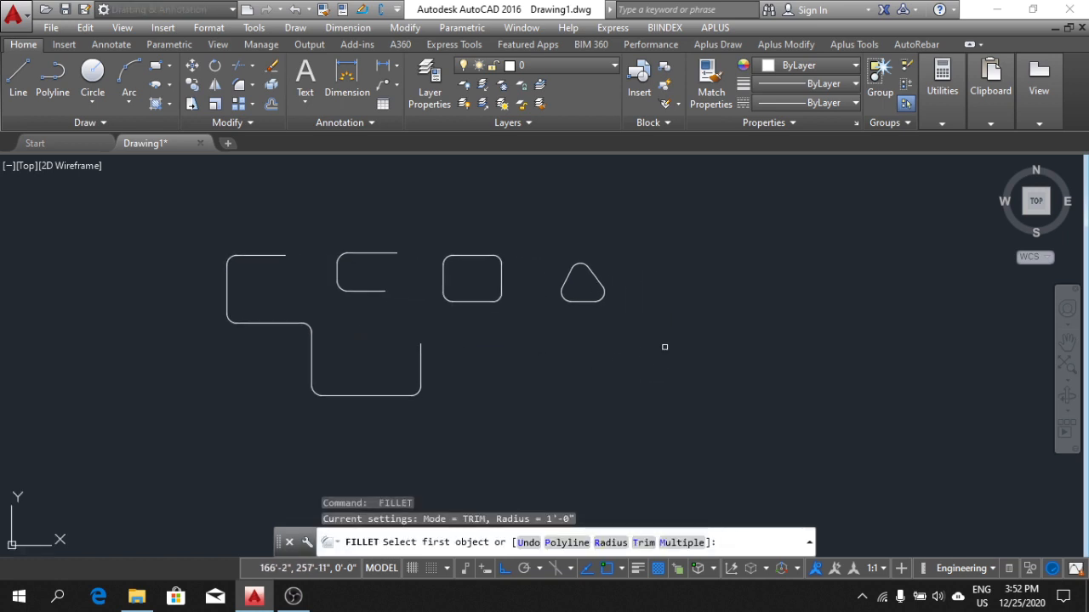
{"action": "middle_click_drag", "start_coordinate": [666, 347], "coordinate": [636, 347]}
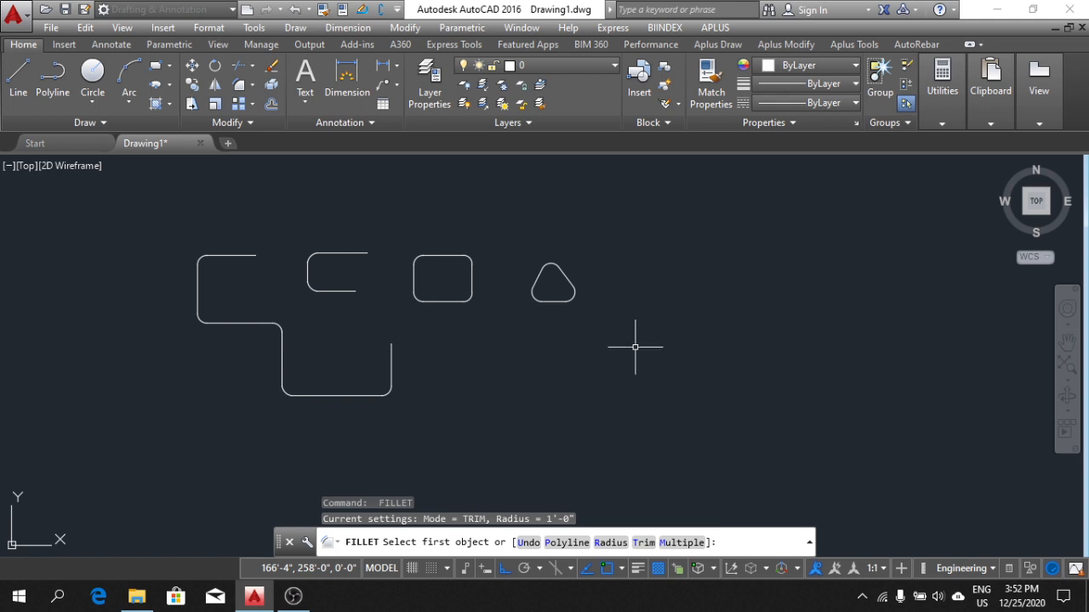
{"action": "key", "text": "Escape"}
{"action": "key", "text": "Escape"}
{"action": "key", "text": "Escape"}
Draw a wide ellipse by its center in the empty space beyond the triangle, with a 5' vertical and a 10' horizontal half-axis
{"action": "middle_click_drag", "start_coordinate": [637, 346], "coordinate": [605, 326]}
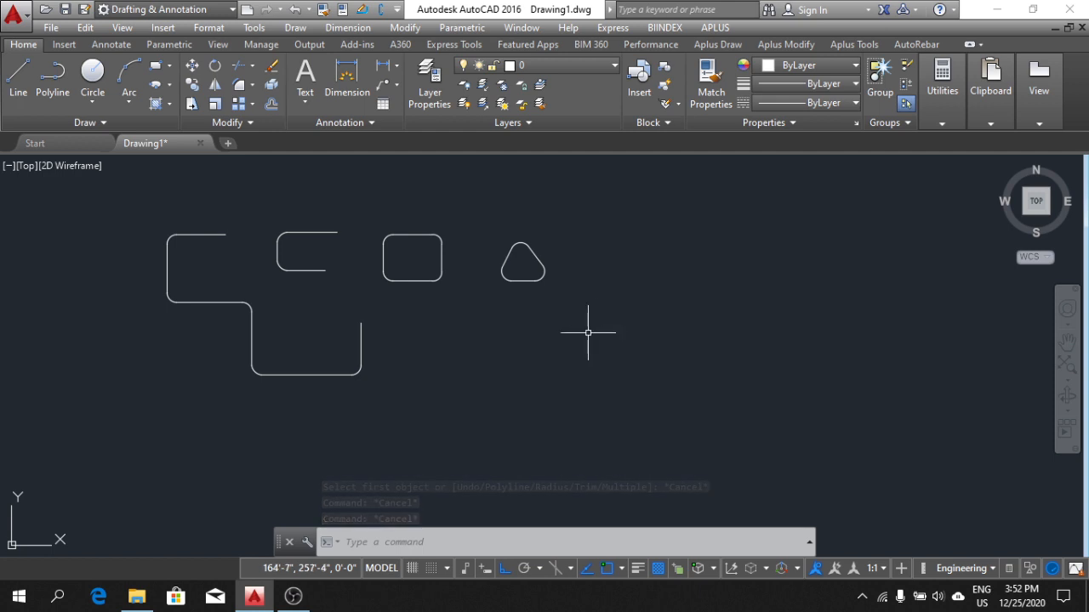
{"action": "mouse_move", "coordinate": [584, 333]}
{"action": "middle_mouse_down"}
{"action": "mouse_move", "coordinate": [557, 337]}
{"action": "mouse_move", "coordinate": [651, 367]}
{"action": "mouse_move", "coordinate": [572, 385]}
{"action": "middle_mouse_up"}
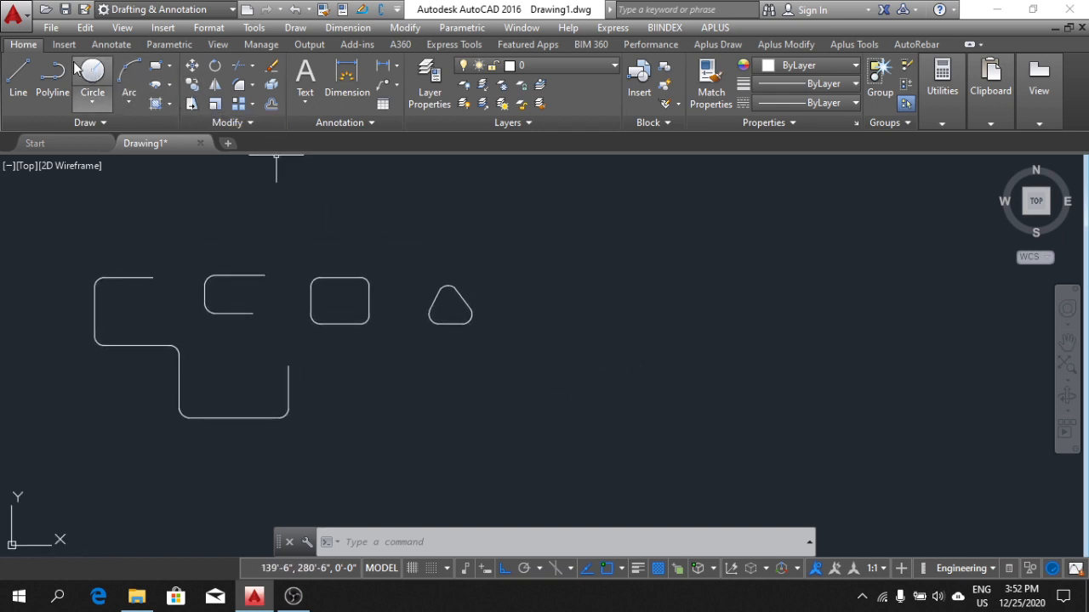
{"action": "left_click", "coordinate": [170, 88]}
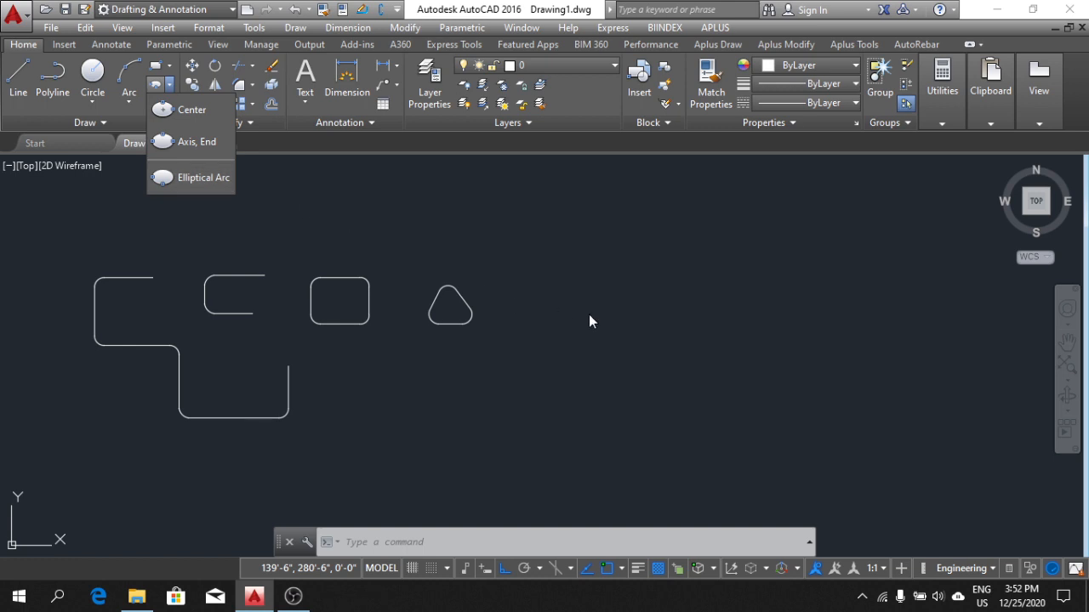
{"action": "left_click", "coordinate": [181, 110]}
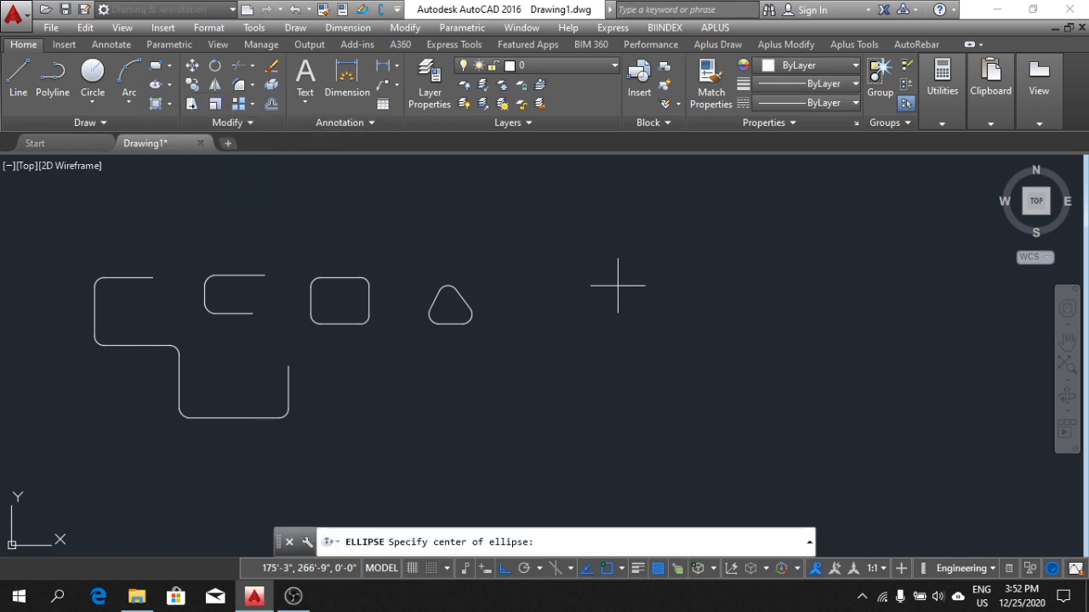
{"action": "mouse_move", "coordinate": [619, 287]}
{"action": "middle_mouse_down"}
{"action": "mouse_move", "coordinate": [578, 281]}
{"action": "mouse_move", "coordinate": [592, 307]}
{"action": "middle_mouse_up"}
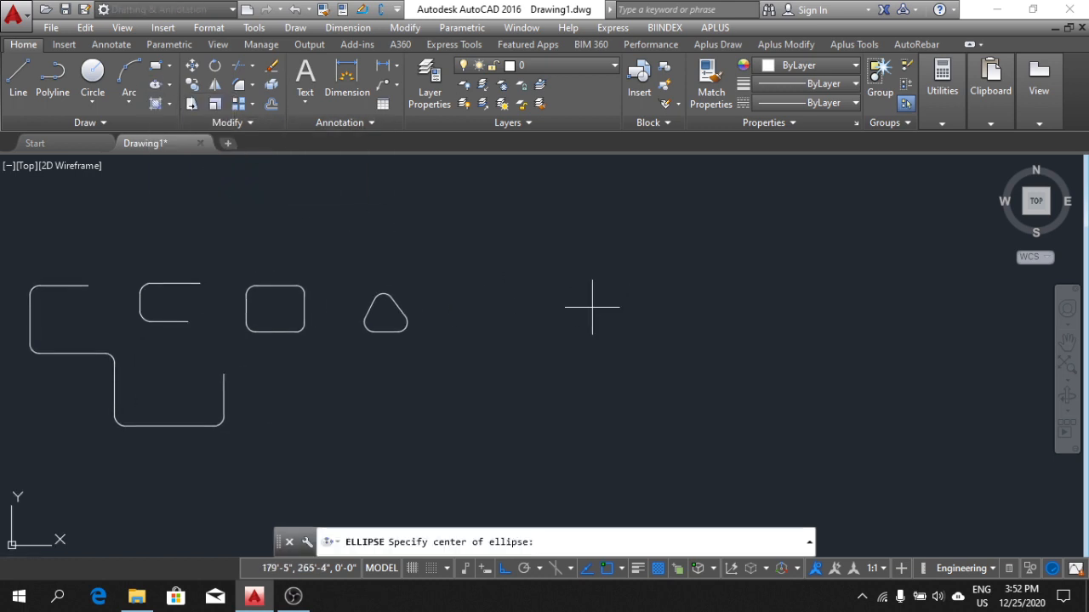
{"action": "left_click", "coordinate": [171, 85]}
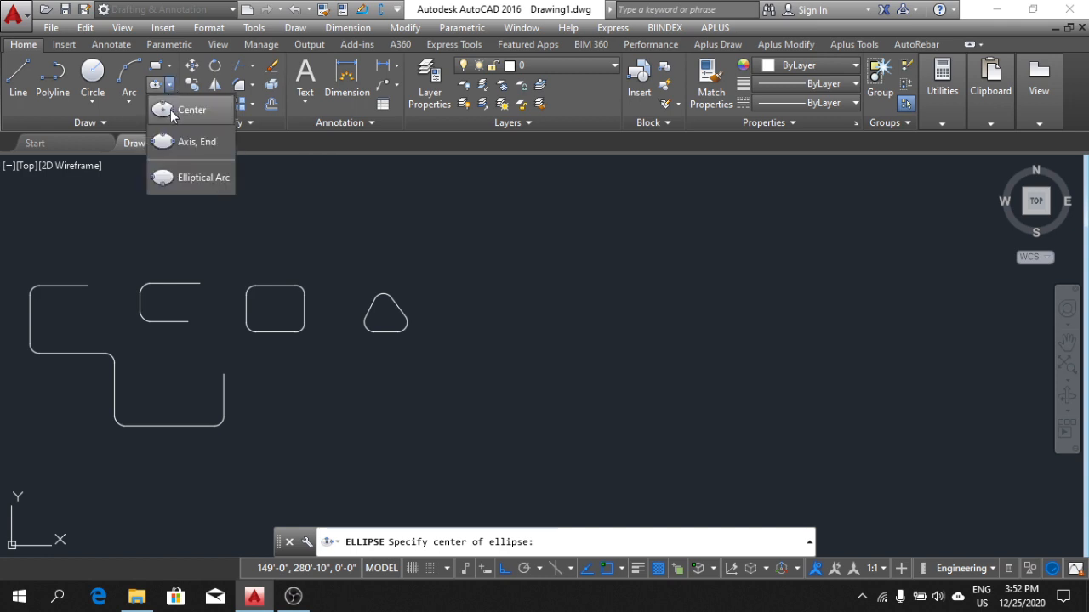
{"action": "left_click", "coordinate": [179, 111]}
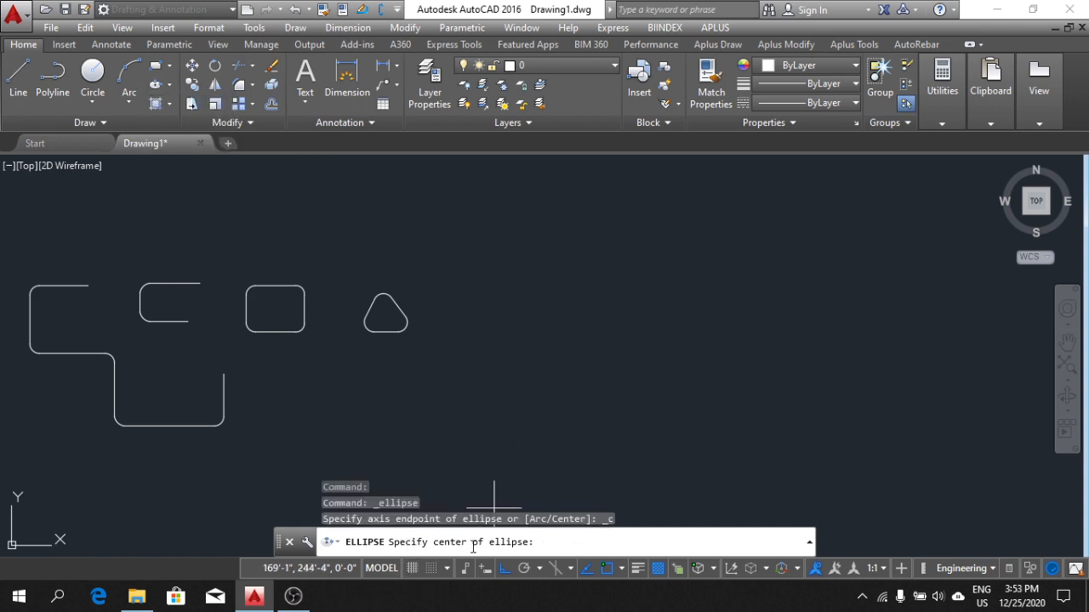
{"action": "left_click", "coordinate": [552, 326]}
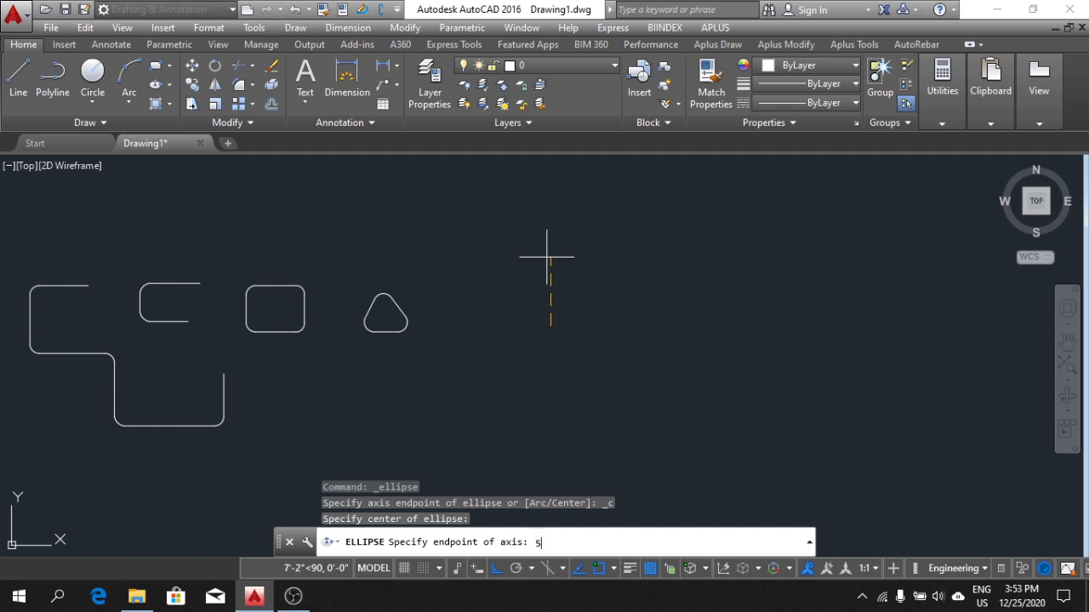
{"action": "key", "text": "Return"}
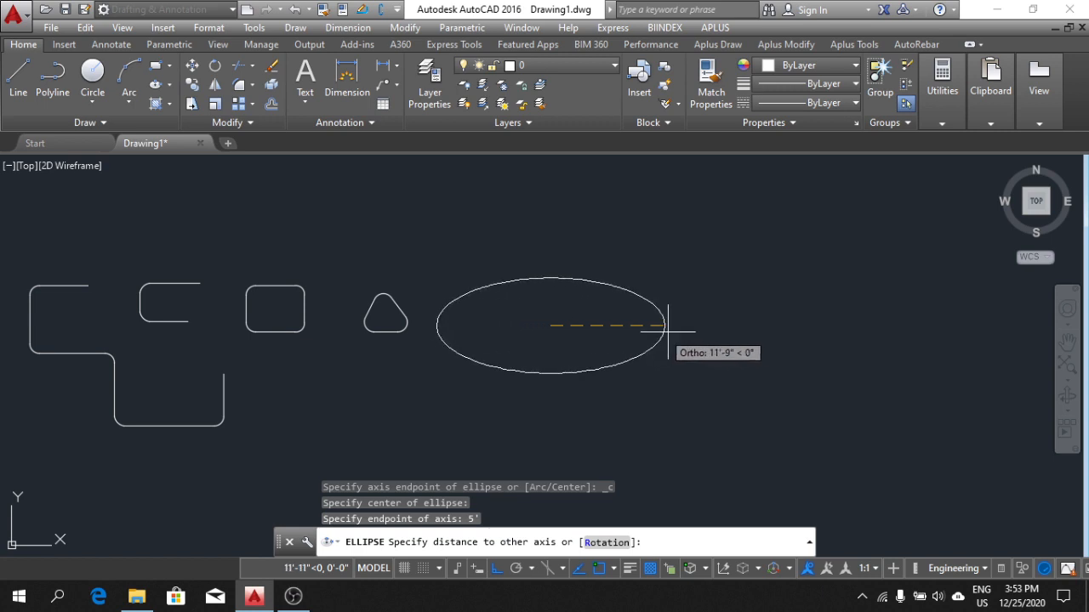
{"action": "type", "text": "10'"}
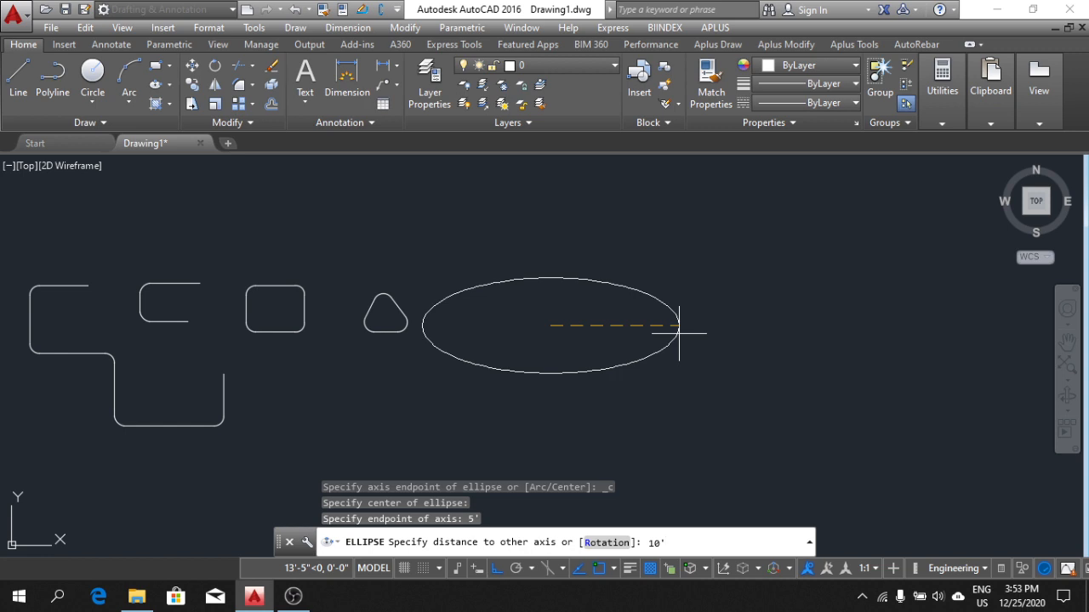
{"action": "key", "text": "Return"}
Draw a second ellipse beyond the first from an axis endpoint, with a 10' vertical axis and a 5' distance to the other axis
{"action": "middle_click_drag", "start_coordinate": [681, 332], "coordinate": [560, 330]}
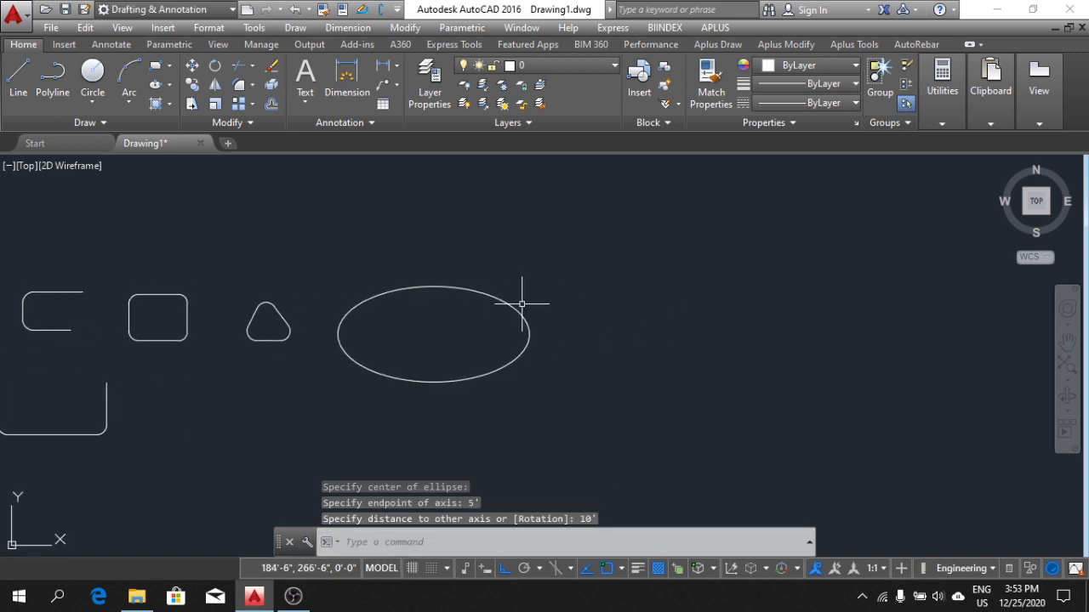
{"action": "key", "text": "Return"}
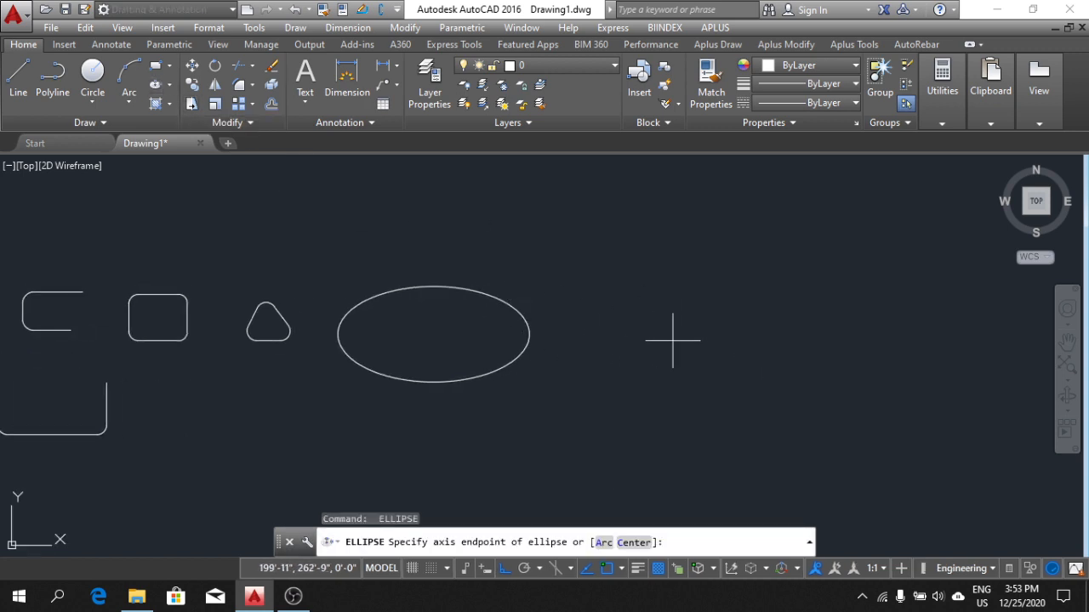
{"action": "left_click", "coordinate": [734, 346]}
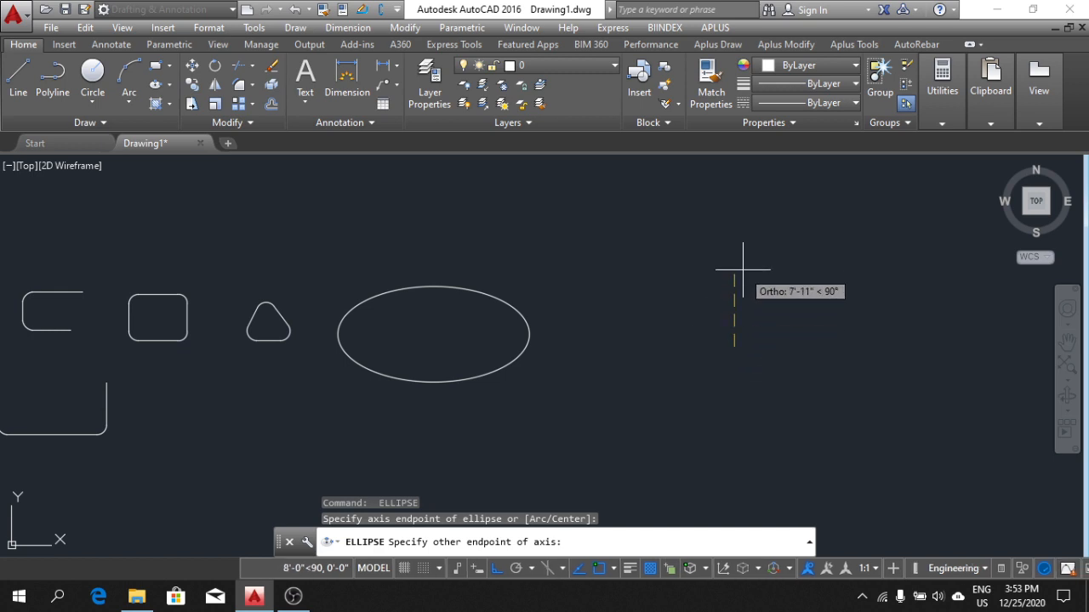
{"action": "type", "text": "10'"}
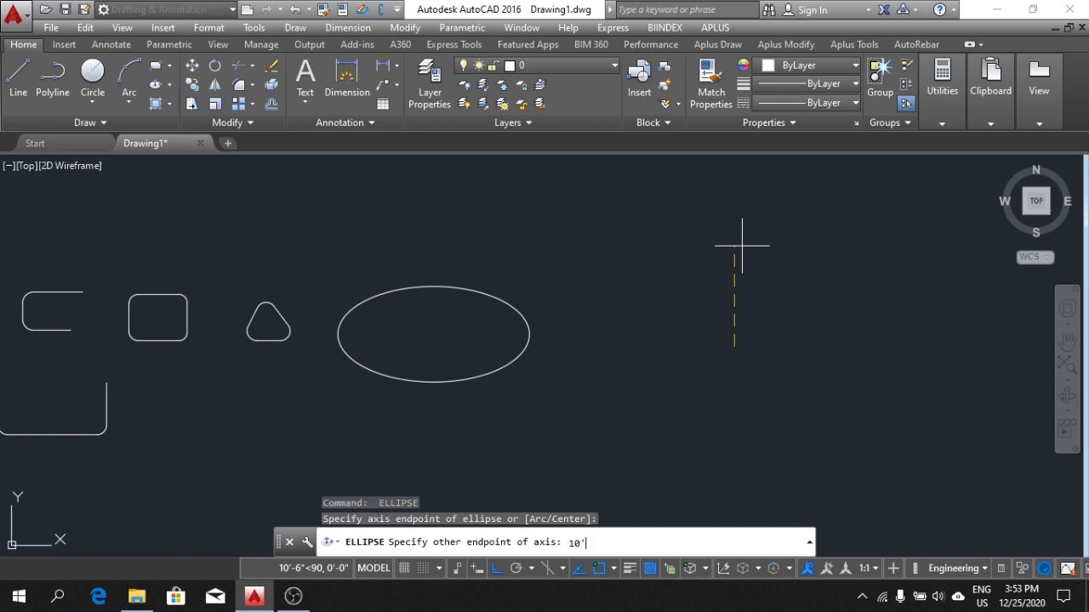
{"action": "key", "text": "Return"}
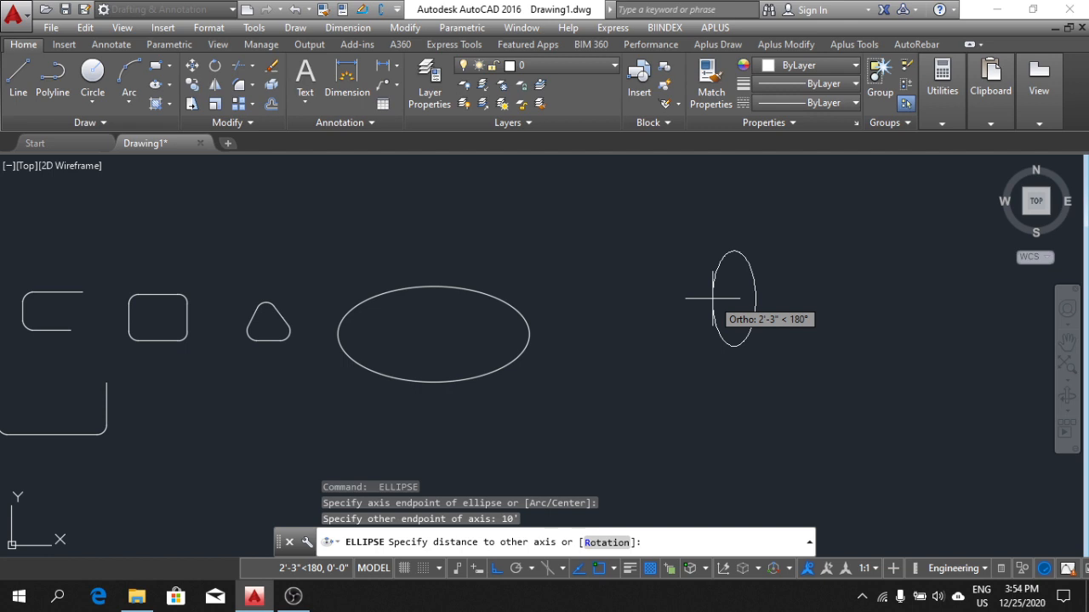
{"action": "type", "text": "5"}
{"action": "key", "text": "Return"}
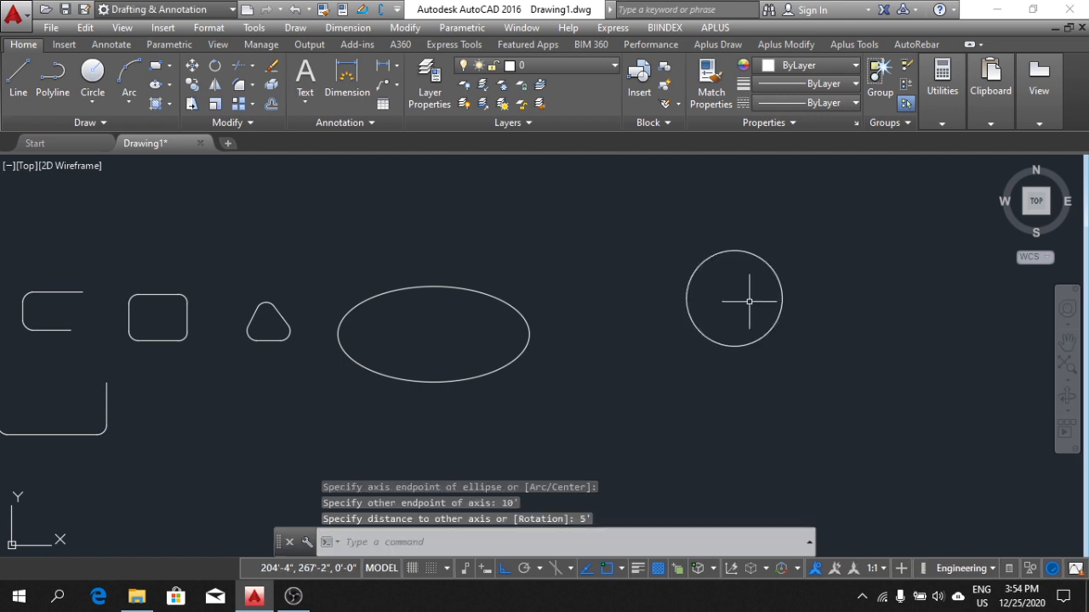
Narrow the circular second ellipse by stretching its side quadrant grip to about 2'-3" from the center
{"action": "middle_click_drag", "start_coordinate": [754, 291], "coordinate": [647, 349]}
{"action": "middle_click_drag", "start_coordinate": [491, 330], "coordinate": [568, 306]}
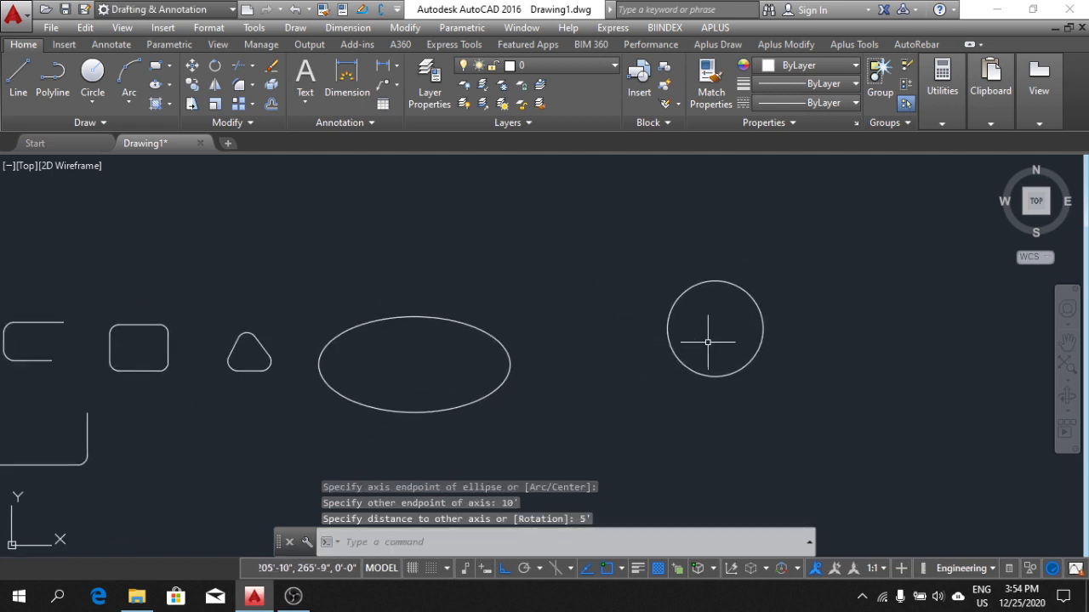
{"action": "left_click", "coordinate": [763, 329]}
{"action": "left_click", "coordinate": [763, 328]}
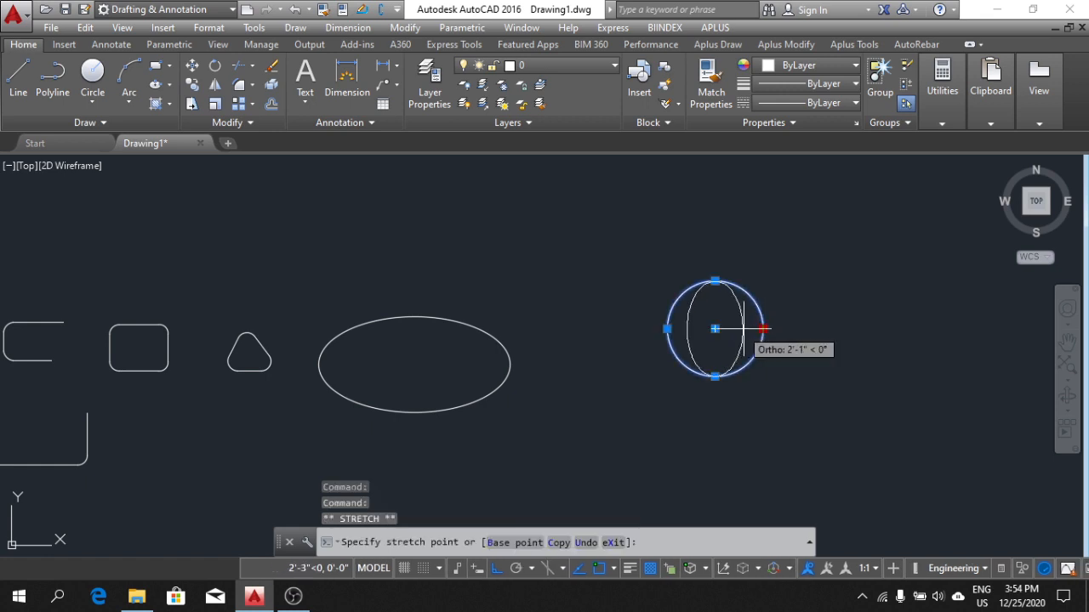
{"action": "left_click", "coordinate": [737, 329]}
Reshape the first ellipse into a tall one by stretching its upper quadrant grip outward and its side quadrant grip inward
{"action": "left_click", "coordinate": [464, 323]}
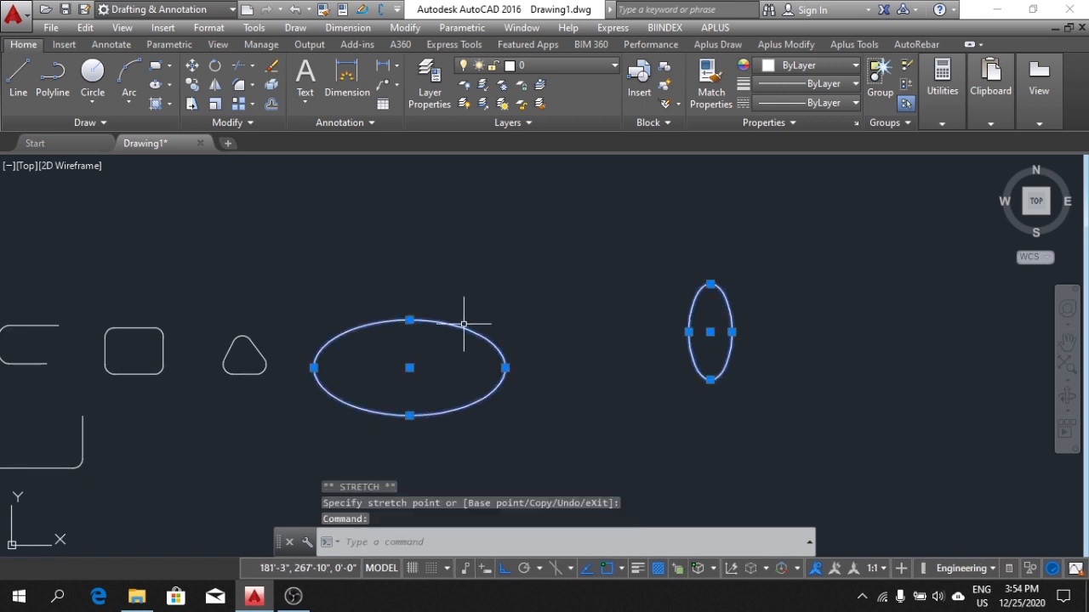
{"action": "left_click", "coordinate": [409, 315]}
{"action": "left_click", "coordinate": [431, 258]}
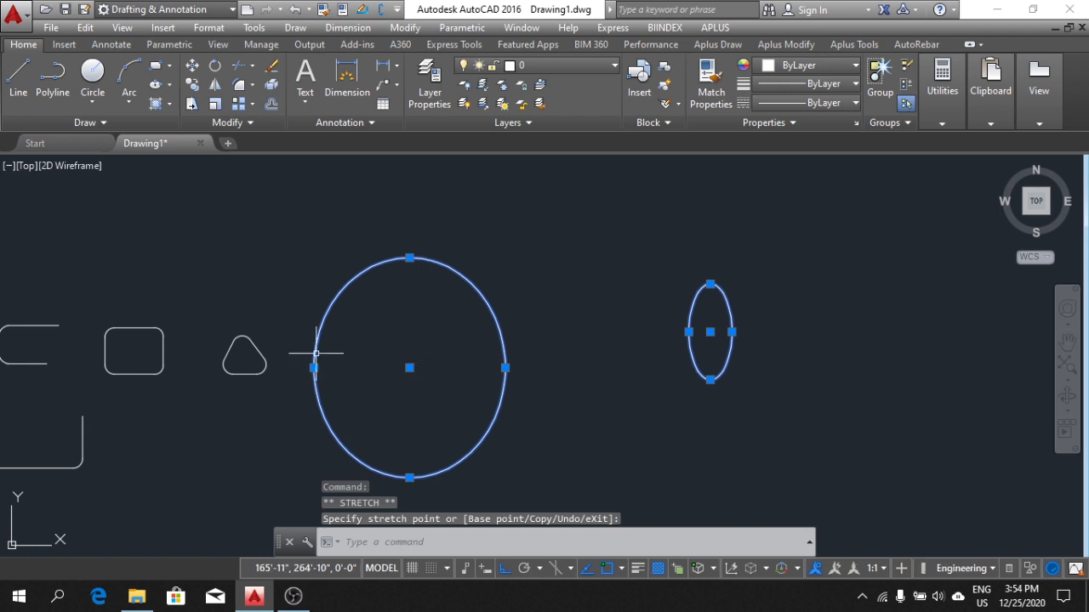
{"action": "scroll", "coordinate": [472, 275], "scroll_direction": "down", "scroll_amount": 4}
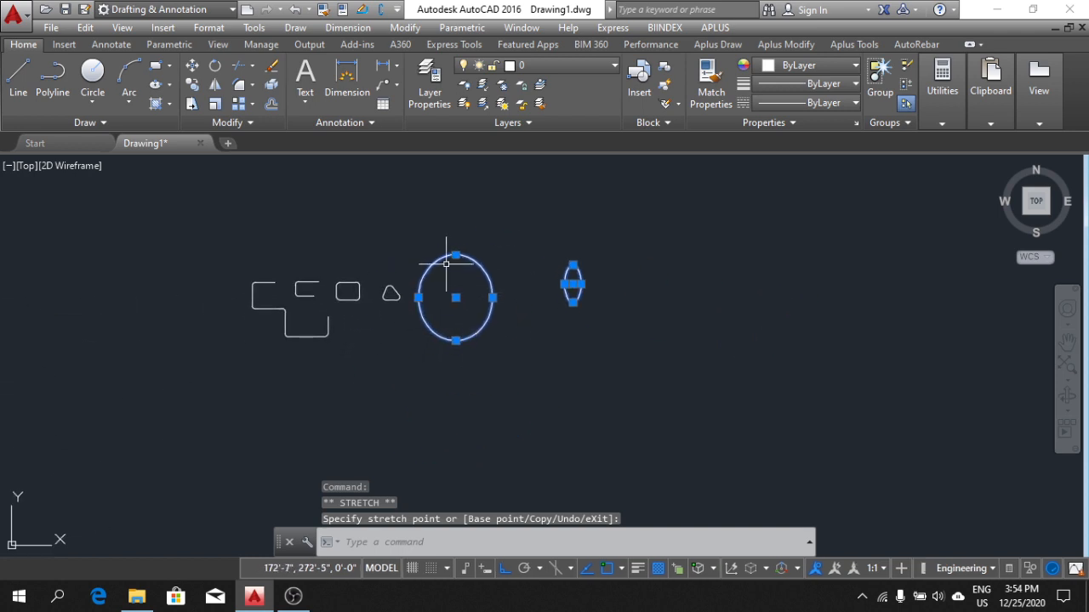
{"action": "scroll", "coordinate": [433, 285], "scroll_direction": "up", "scroll_amount": 2}
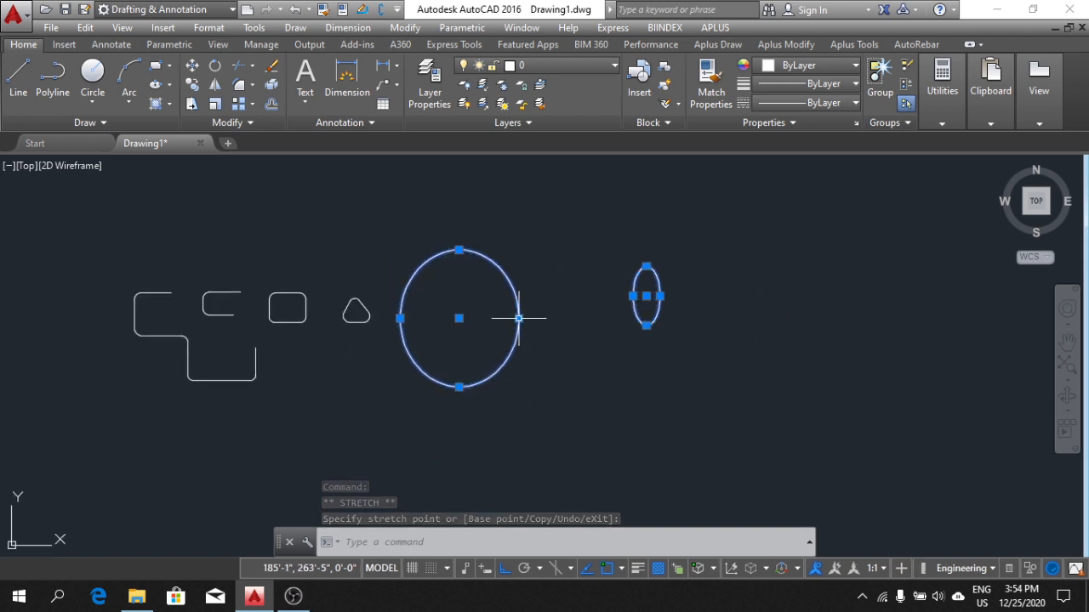
{"action": "left_click", "coordinate": [518, 318]}
{"action": "left_click", "coordinate": [493, 320]}
{"action": "key", "text": "Escape"}
Select both ellipses together and erase them
{"action": "left_click", "coordinate": [788, 461]}
{"action": "left_click", "coordinate": [438, 234]}
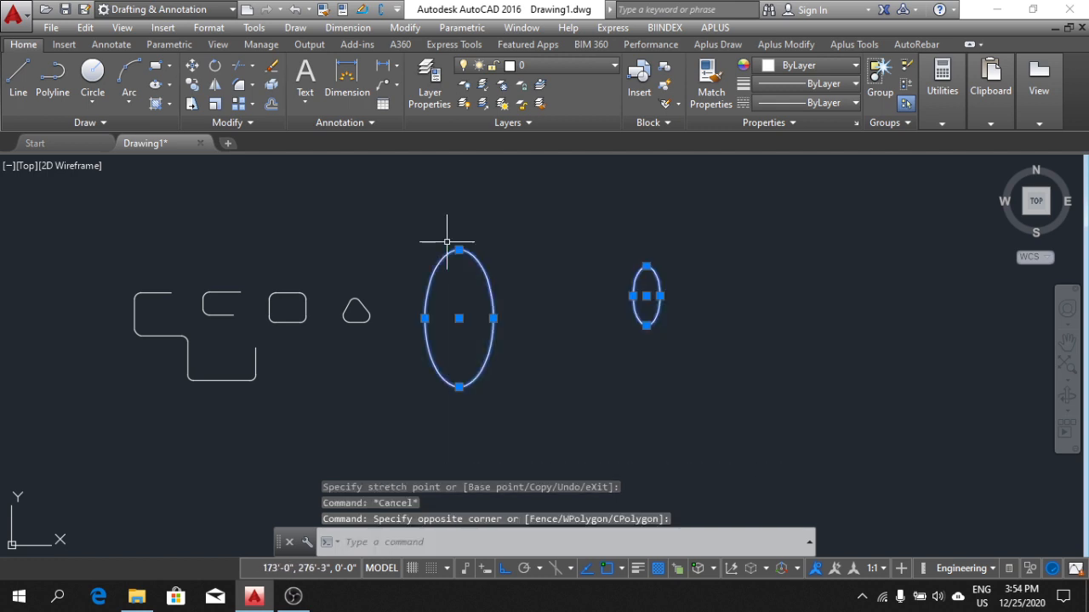
{"action": "key", "text": "Delete"}
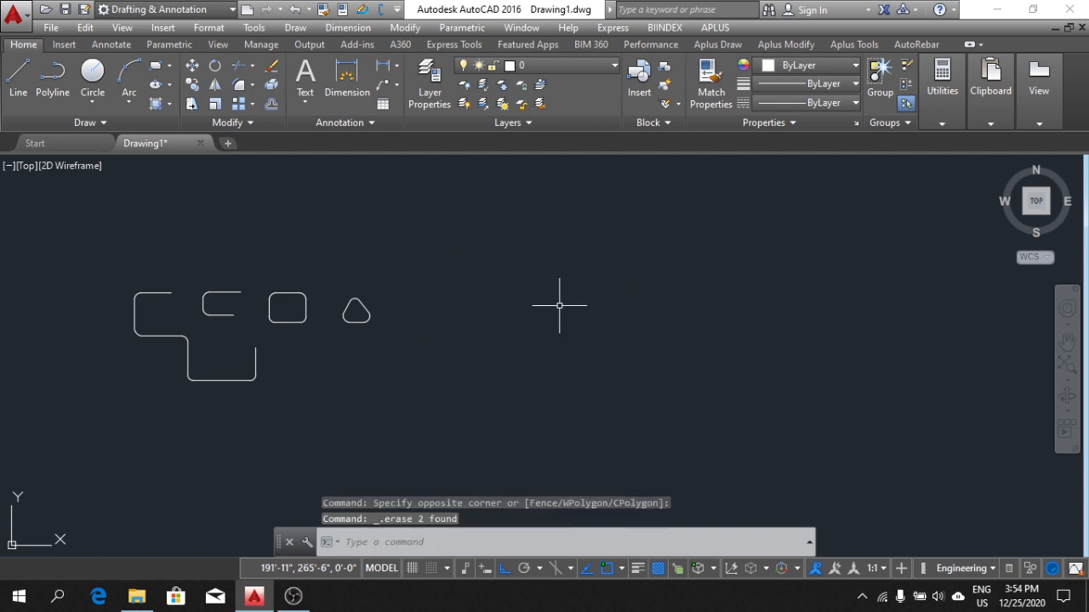
Draw an ellipse by Axis, End with a vertical axis about 19'-10" long and a 10' distance to the other axis, and erase it
{"action": "left_click", "coordinate": [170, 88]}
{"action": "left_click", "coordinate": [195, 140]}
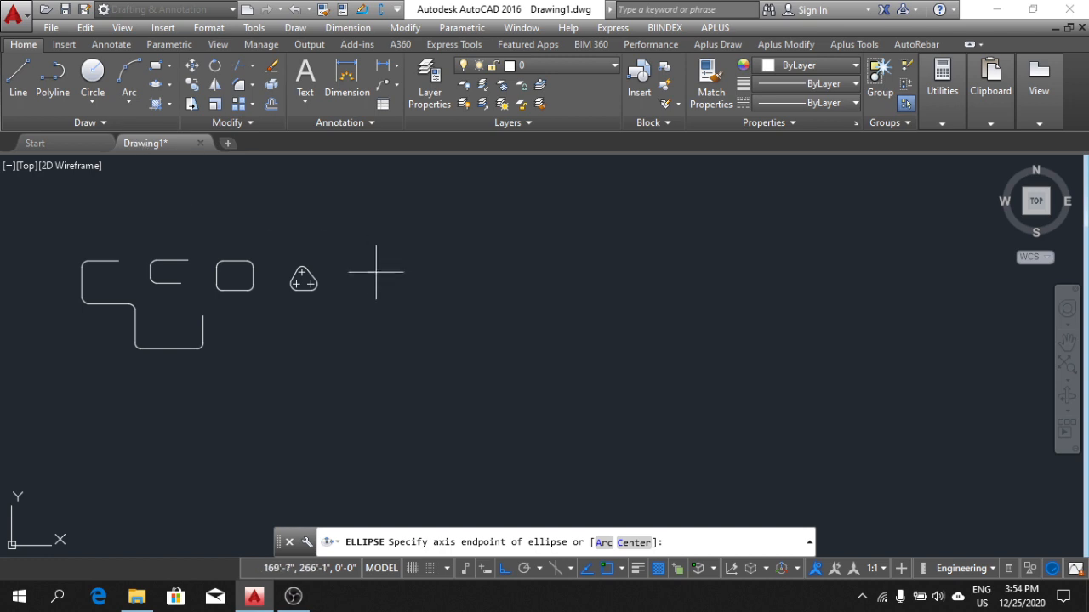
{"action": "left_click", "coordinate": [511, 250]}
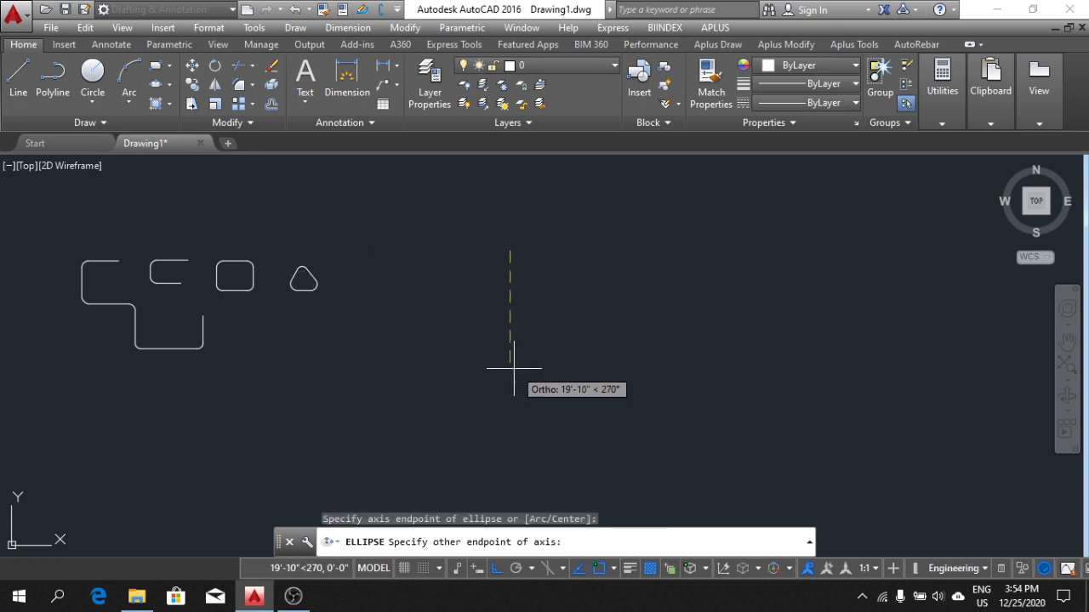
{"action": "left_click", "coordinate": [510, 371]}
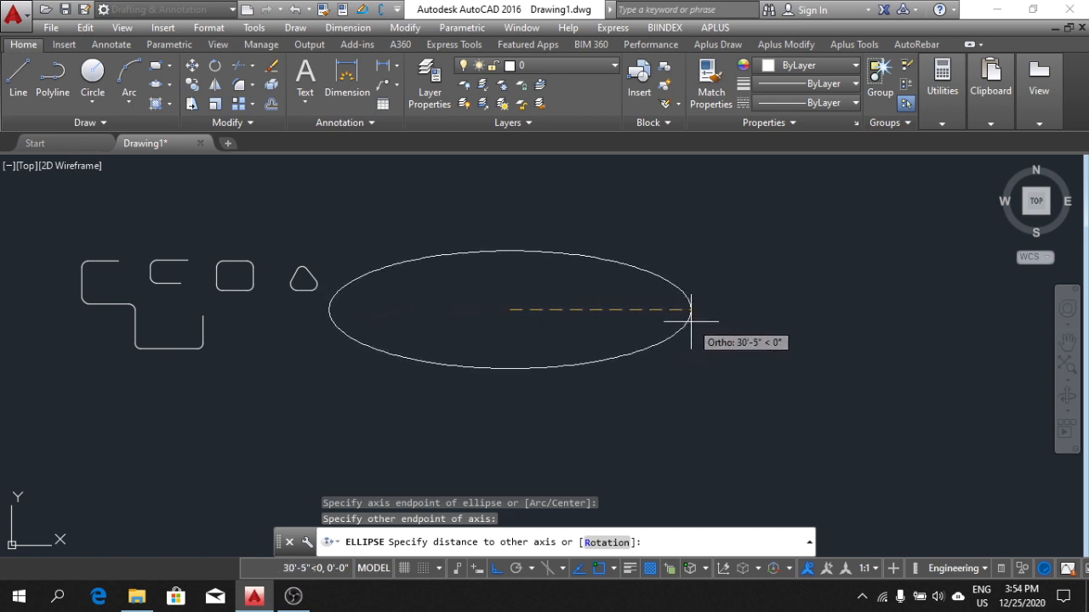
{"action": "type", "text": "10'"}
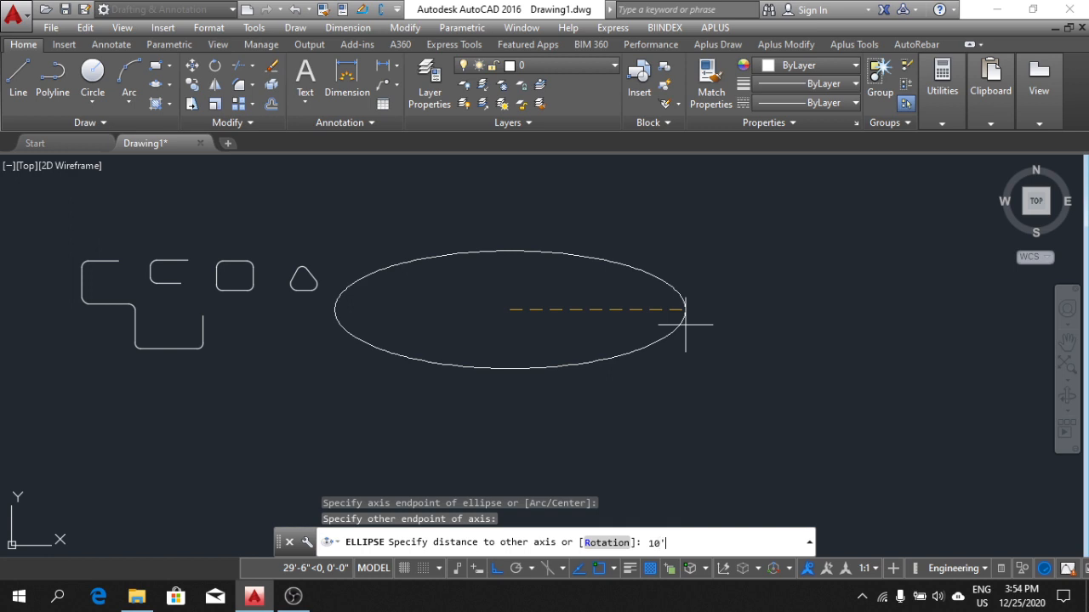
{"action": "key", "text": "Return"}
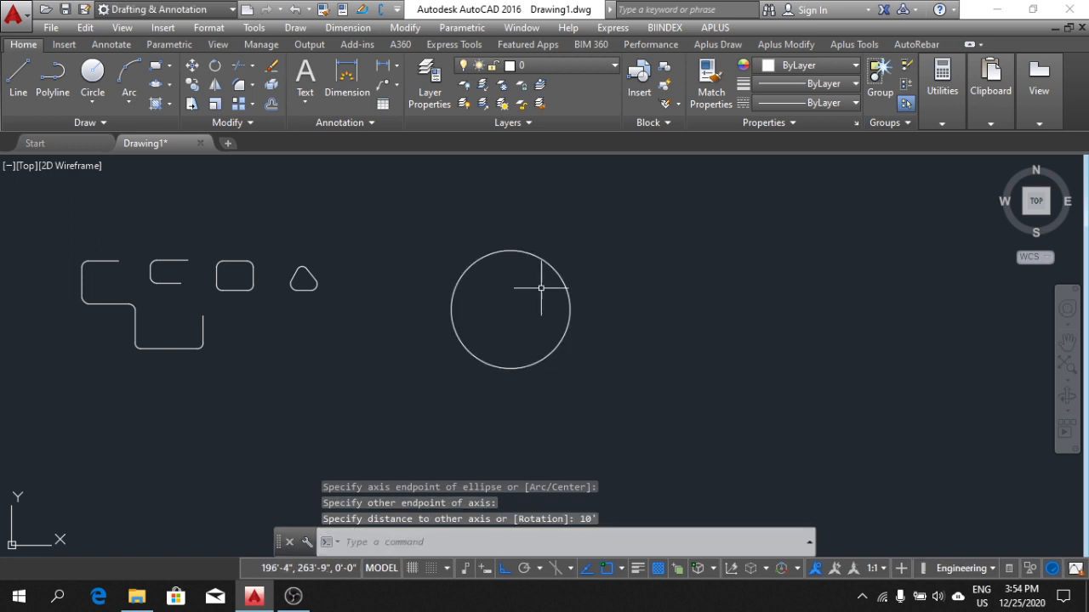
{"action": "left_click", "coordinate": [571, 302]}
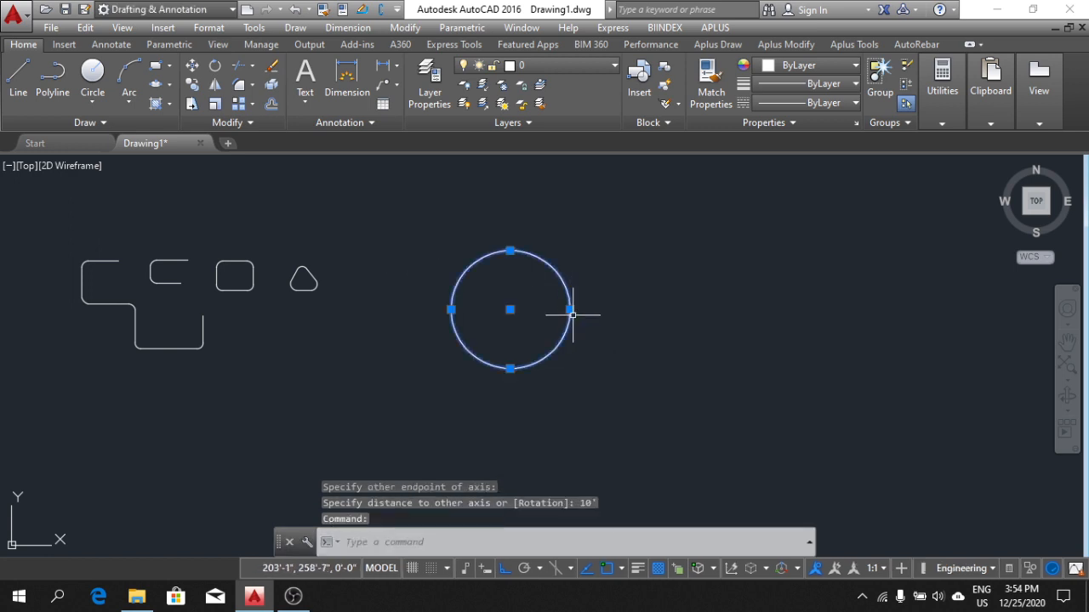
{"action": "key", "text": "Delete"}
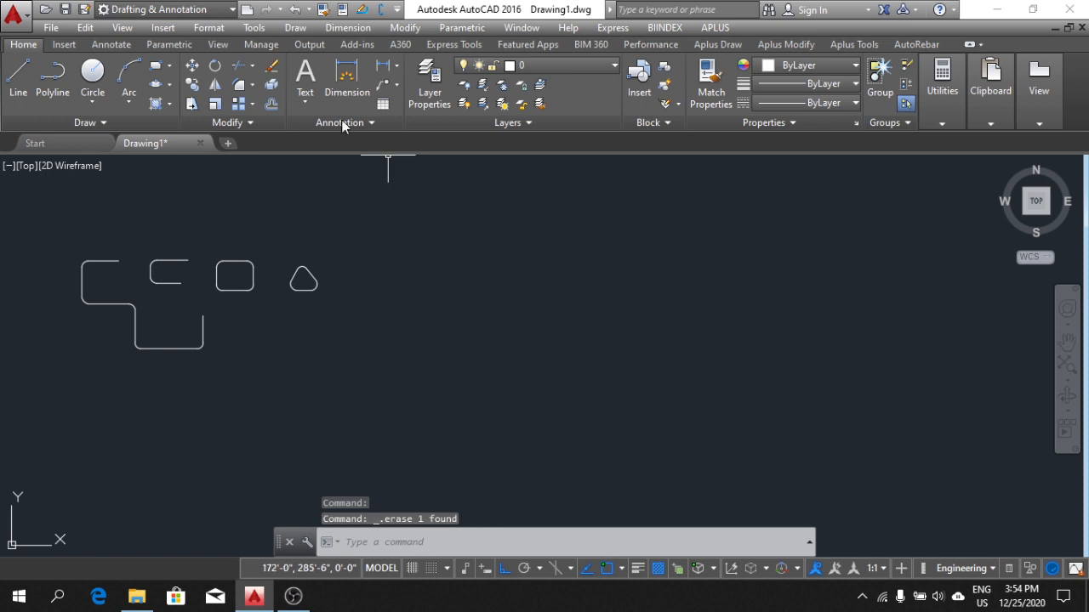
Draw a wide ellipse by Axis, End beside the triangle, picking both ends of its vertical axis and a point for its half-width
{"action": "left_click", "coordinate": [168, 86]}
{"action": "left_click", "coordinate": [186, 145]}
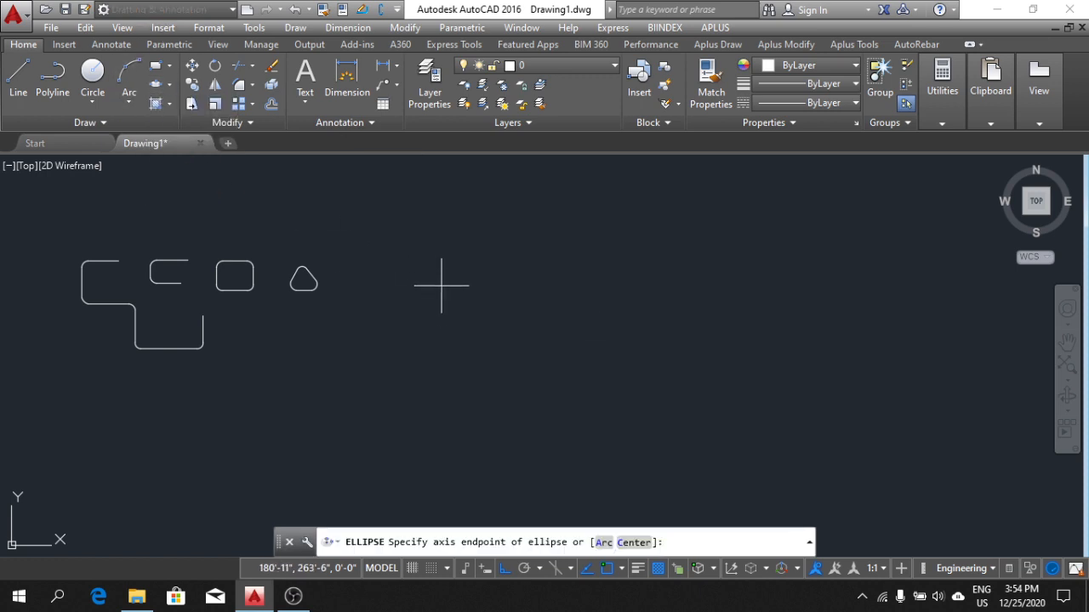
{"action": "left_click", "coordinate": [425, 278]}
{"action": "left_click", "coordinate": [426, 342]}
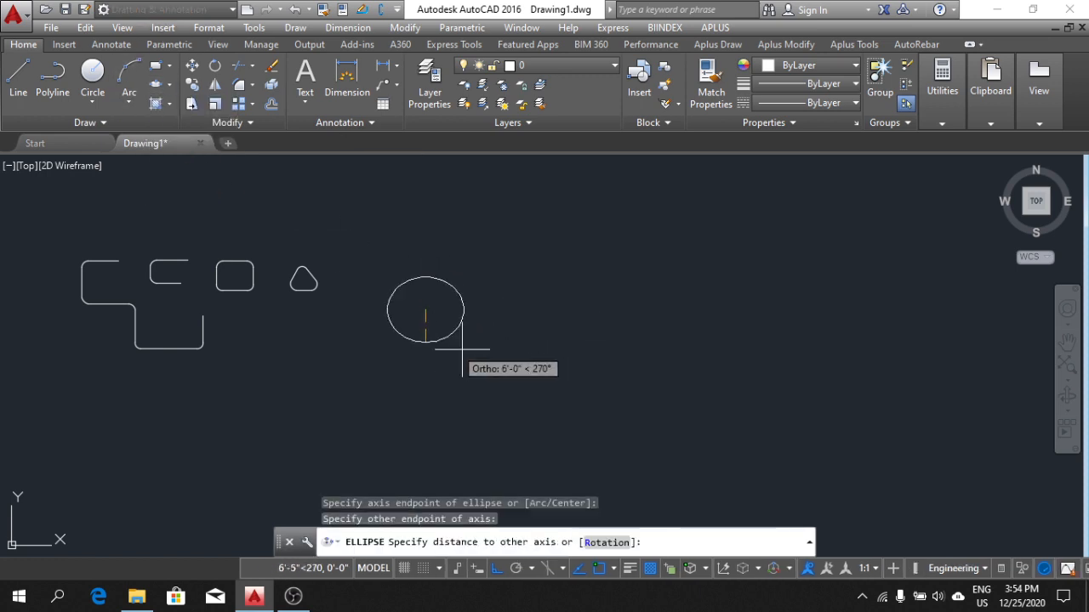
{"action": "left_click", "coordinate": [506, 325]}
Draw a tall, narrow ellipse by Axis, End to the right of the wide one, picking its vertical axis ends and half-width
{"action": "key", "text": "Return"}
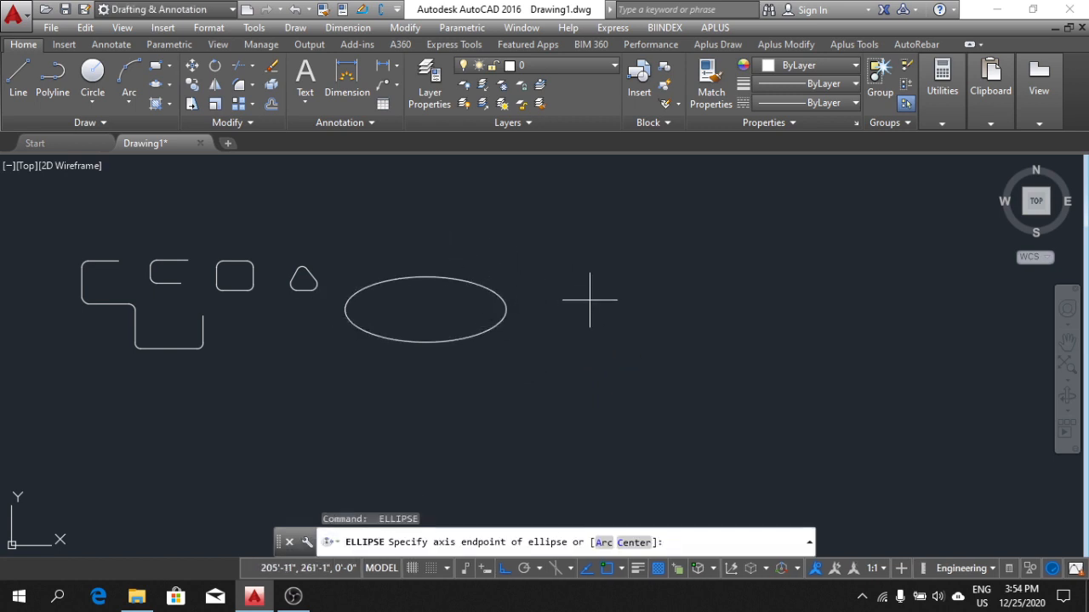
{"action": "left_click", "coordinate": [590, 282]}
{"action": "left_click", "coordinate": [596, 379]}
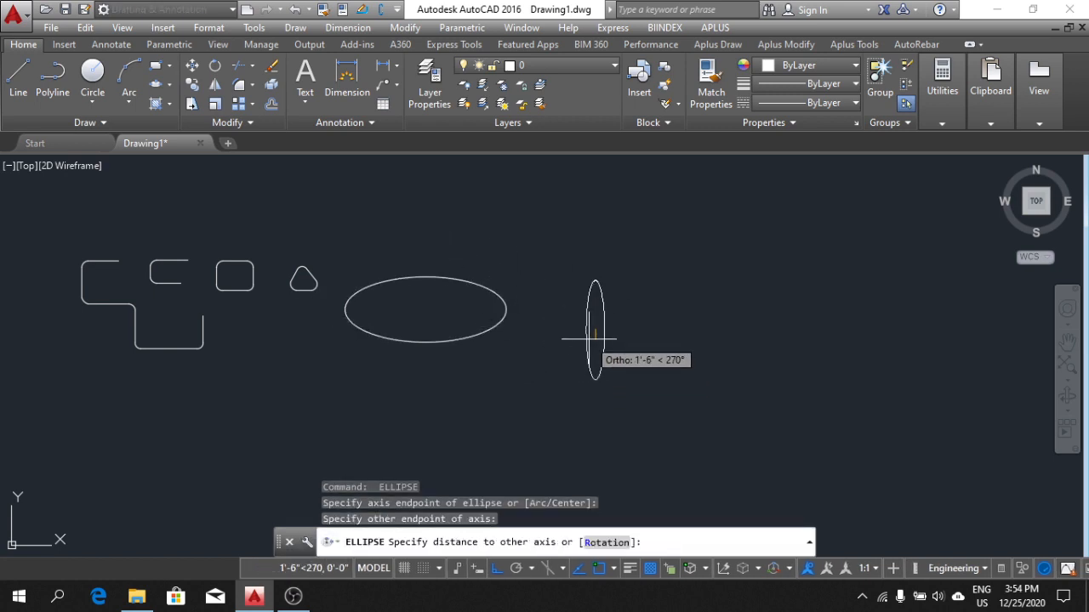
{"action": "left_click", "coordinate": [569, 337]}
{"action": "middle_click_drag", "start_coordinate": [785, 368], "coordinate": [758, 354]}
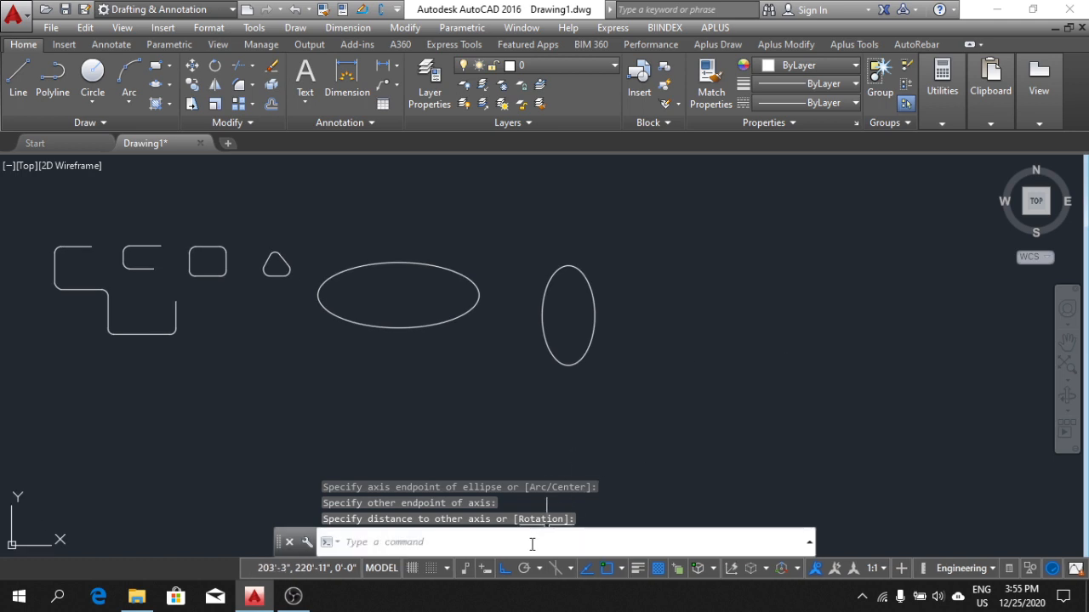
Turn Ortho off and draw a tilted ellipse by Axis, End to the right of the tall one, with its long axis sloping down rightward
{"action": "left_click", "coordinate": [508, 570]}
{"action": "middle_click_drag", "start_coordinate": [680, 467], "coordinate": [670, 435]}
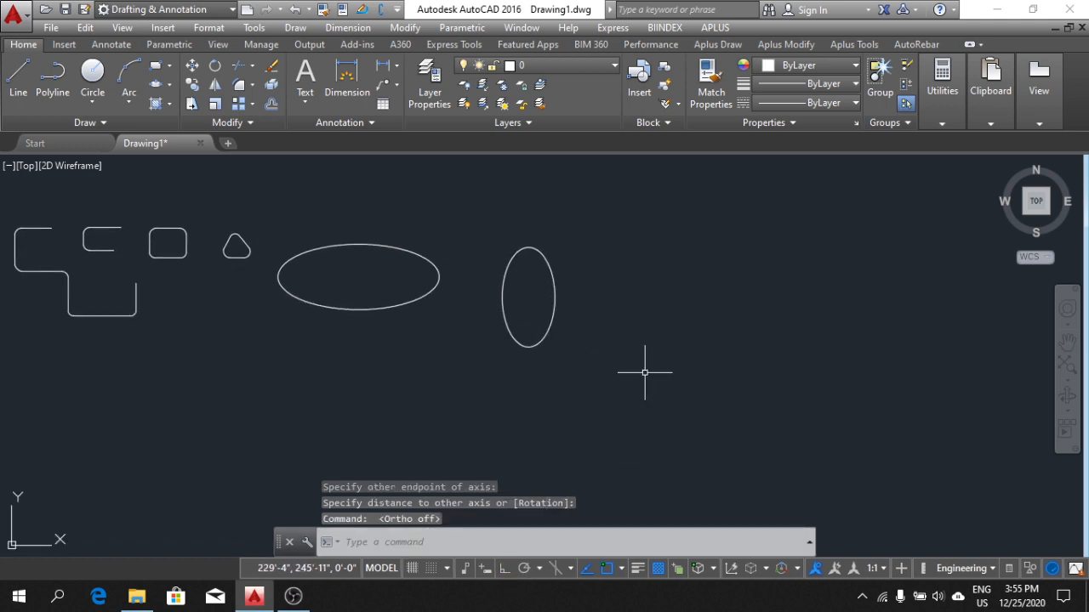
{"action": "middle_click_drag", "start_coordinate": [655, 374], "coordinate": [650, 369]}
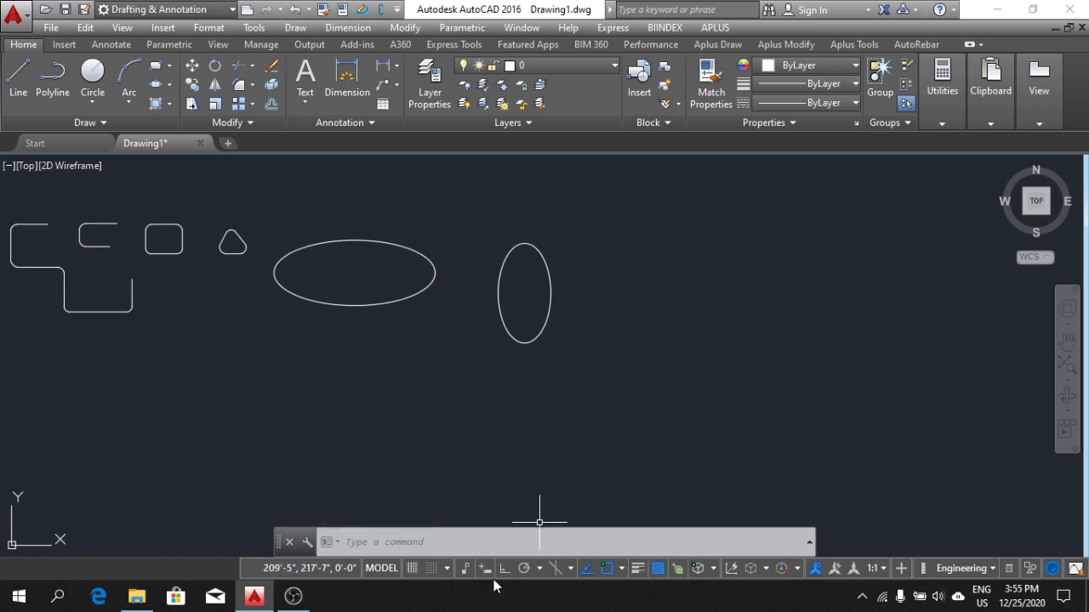
{"action": "type", "text": "el"}
{"action": "key", "text": "Return"}
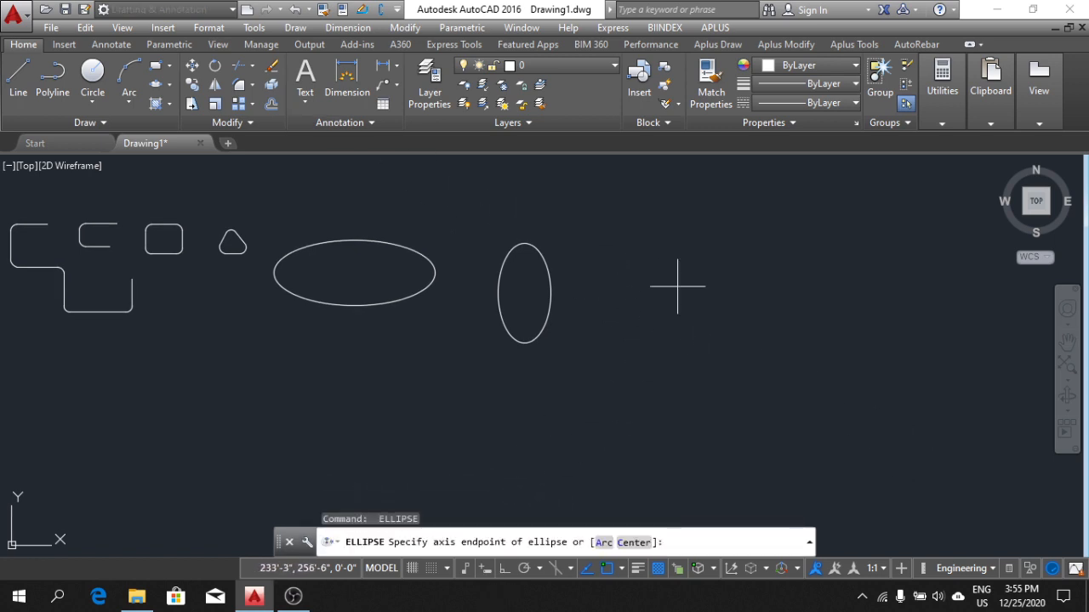
{"action": "left_click", "coordinate": [634, 245]}
{"action": "left_click", "coordinate": [720, 344]}
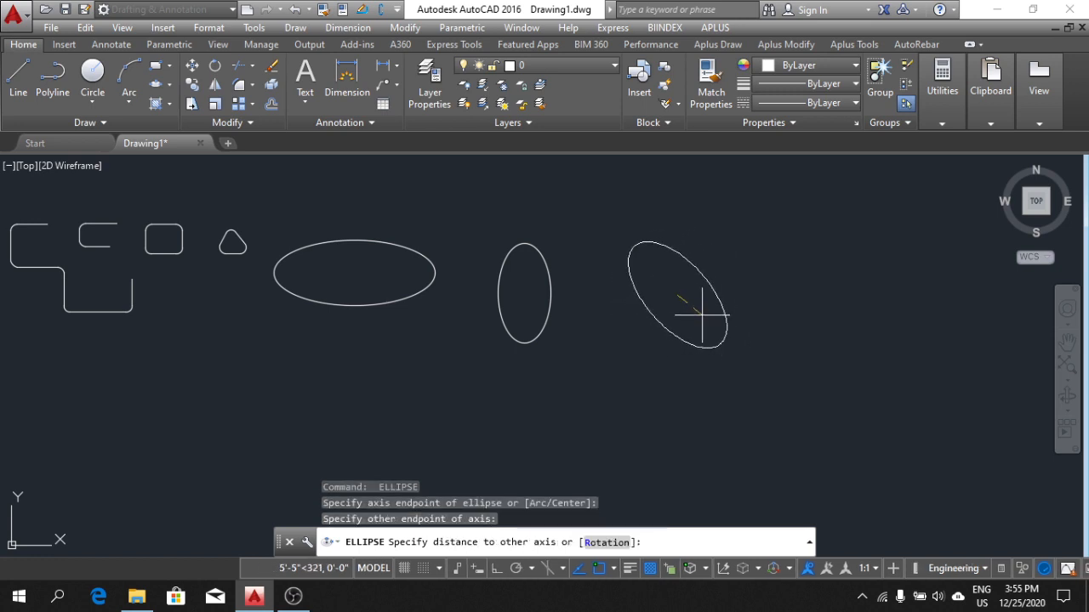
{"action": "left_click", "coordinate": [703, 313]}
{"action": "mouse_move", "coordinate": [623, 305]}
{"action": "middle_mouse_down"}
{"action": "mouse_move", "coordinate": [600, 285]}
{"action": "mouse_move", "coordinate": [640, 315]}
{"action": "middle_mouse_up"}
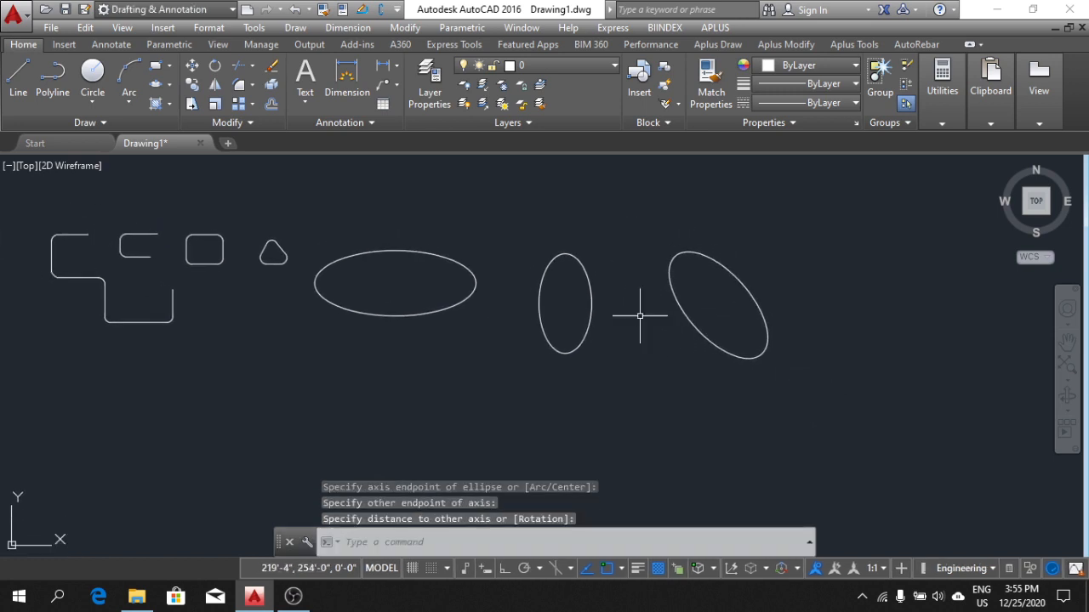
{"action": "middle_click_drag", "start_coordinate": [349, 248], "coordinate": [407, 246]}
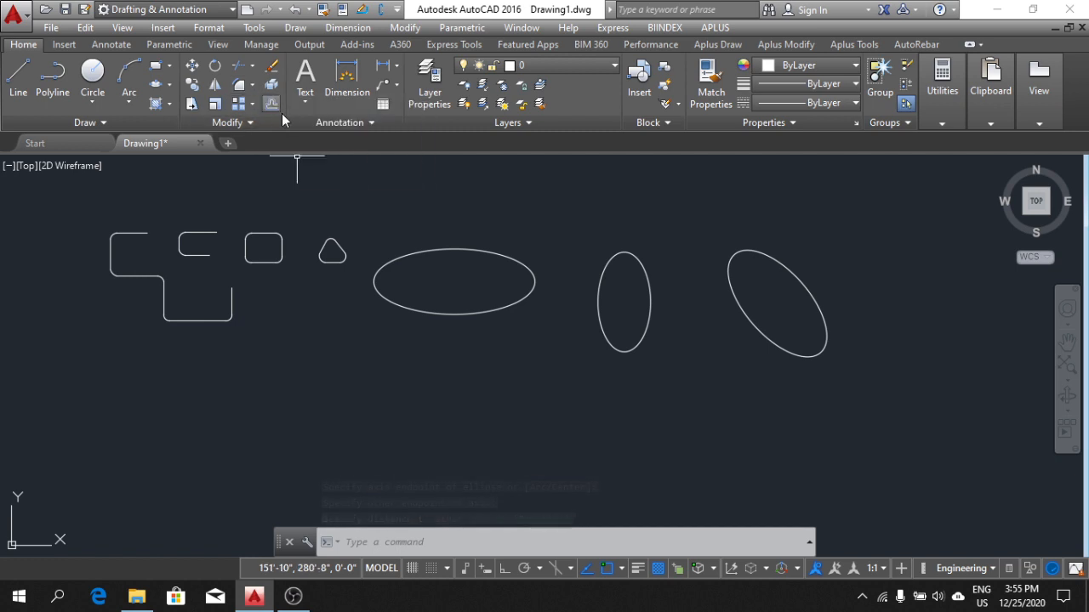
{"action": "left_click", "coordinate": [171, 86]}
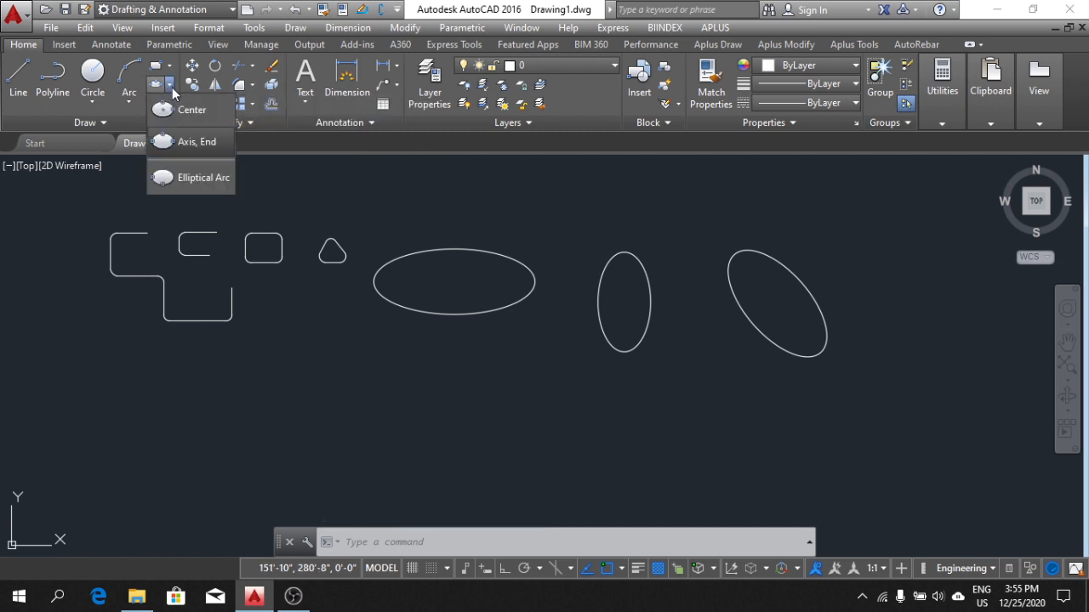
{"action": "left_click", "coordinate": [205, 178]}
{"action": "middle_click_drag", "start_coordinate": [443, 409], "coordinate": [428, 355]}
{"action": "left_click", "coordinate": [290, 330]}
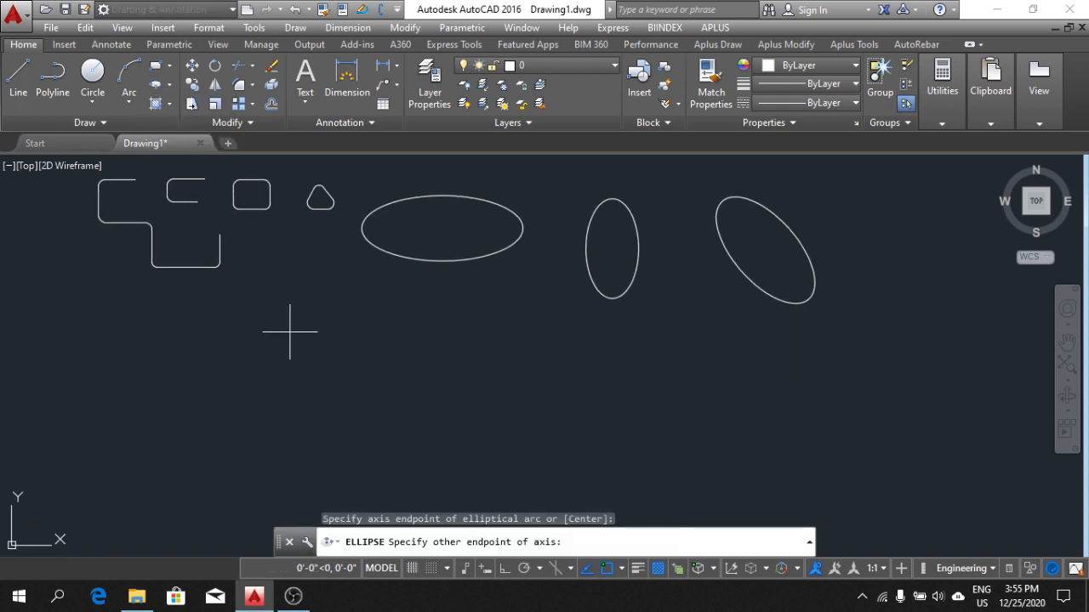
{"action": "left_click", "coordinate": [398, 419]}
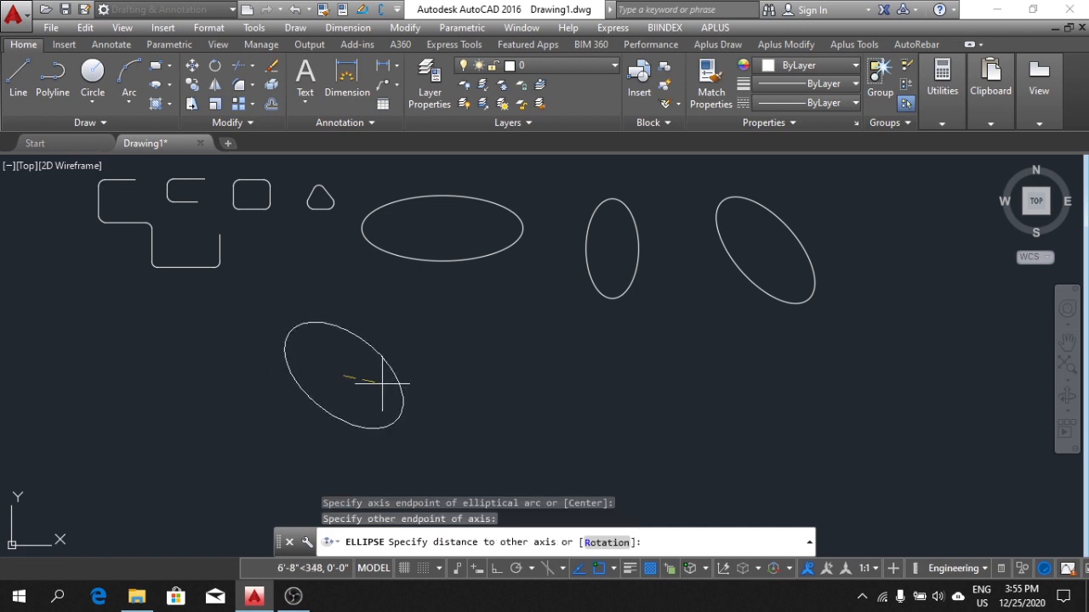
{"action": "left_click", "coordinate": [374, 383]}
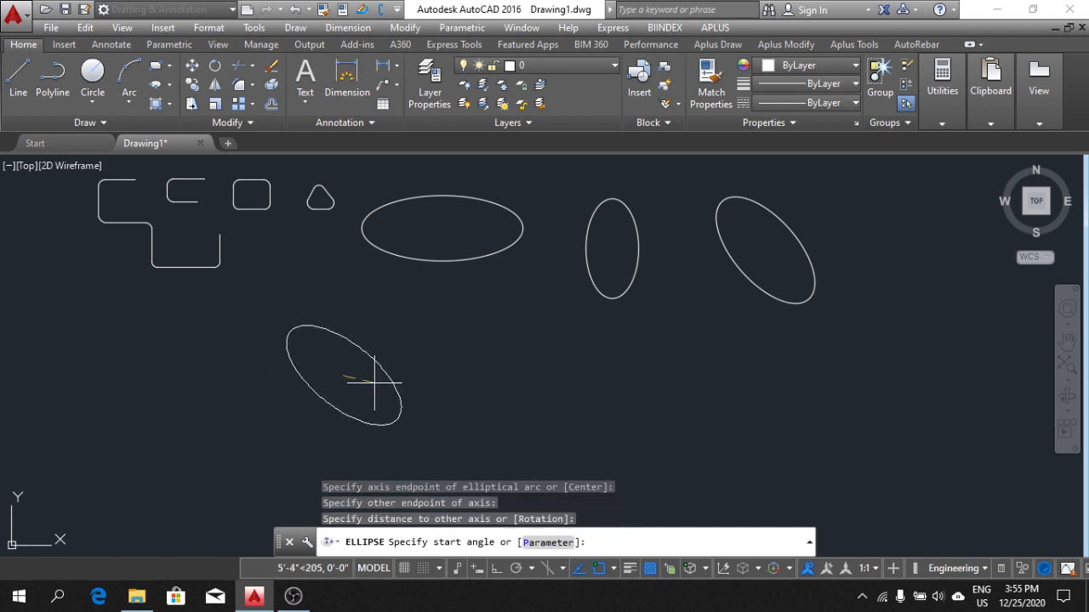
Turn Ortho on and draw an upright quarter Elliptical Arc below the wide ellipse, running from its rightmost point up to its top
{"action": "left_click", "coordinate": [499, 568]}
{"action": "key", "text": "Escape"}
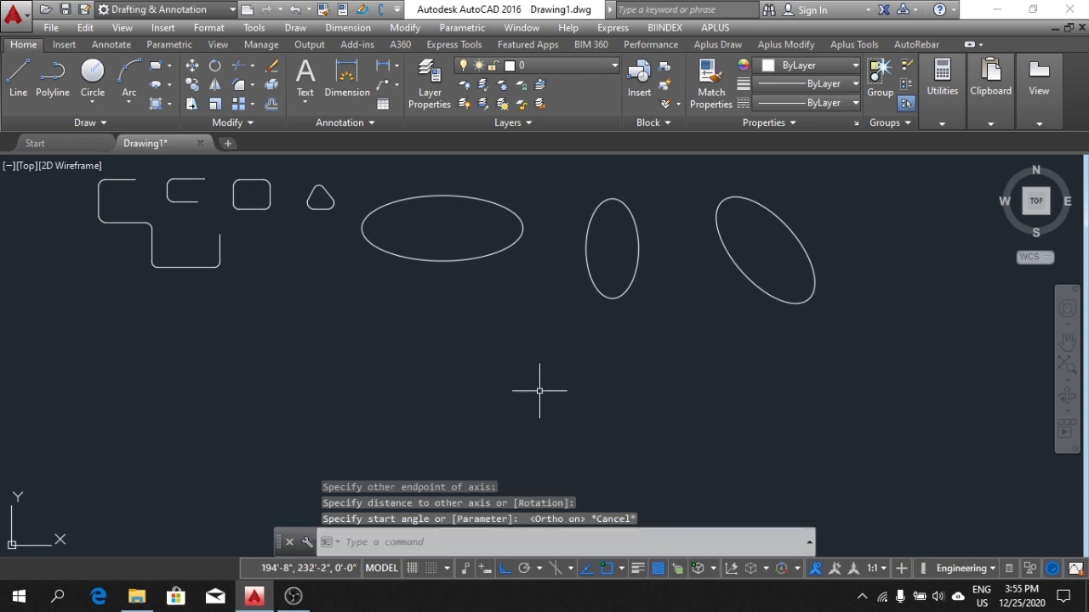
{"action": "left_click", "coordinate": [158, 86]}
{"action": "left_click", "coordinate": [364, 296]}
{"action": "left_click", "coordinate": [365, 392]}
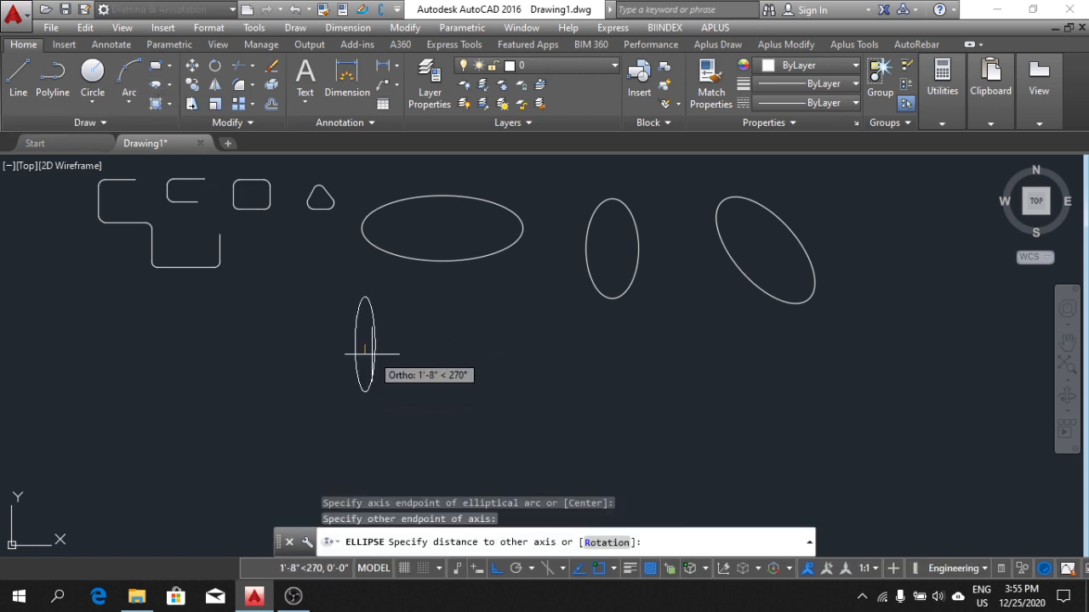
{"action": "left_click", "coordinate": [325, 360]}
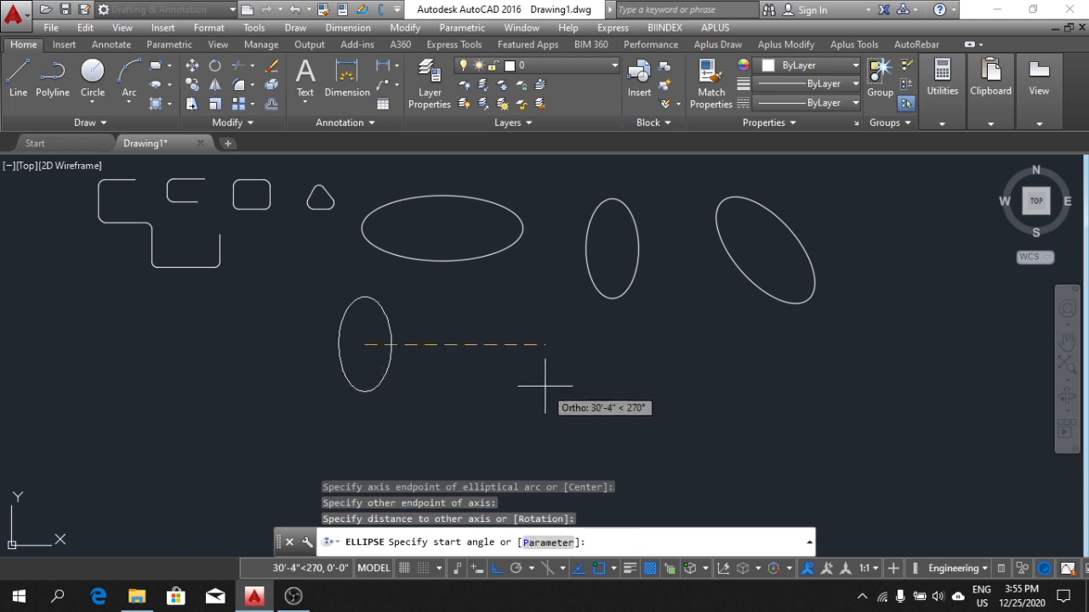
{"action": "left_click", "coordinate": [547, 386]}
{"action": "left_click", "coordinate": [547, 385]}
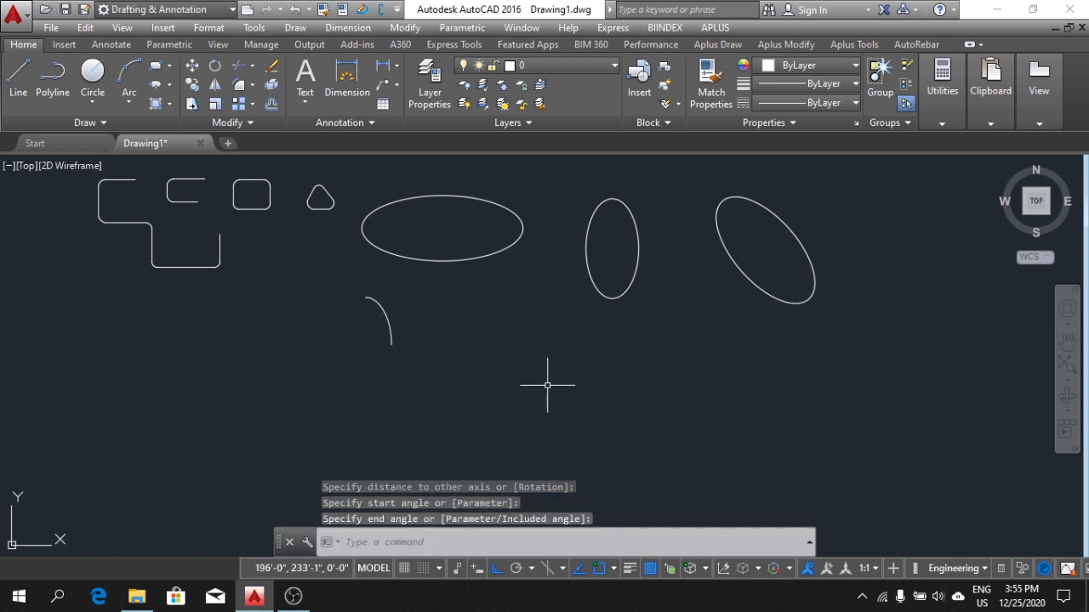
Examine the new elliptical arc up close and review it alongside the ellipses and filleted shapes
{"action": "scroll", "coordinate": [456, 358], "scroll_direction": "up", "scroll_amount": 2}
{"action": "scroll", "coordinate": [332, 281], "scroll_direction": "up", "scroll_amount": 3}
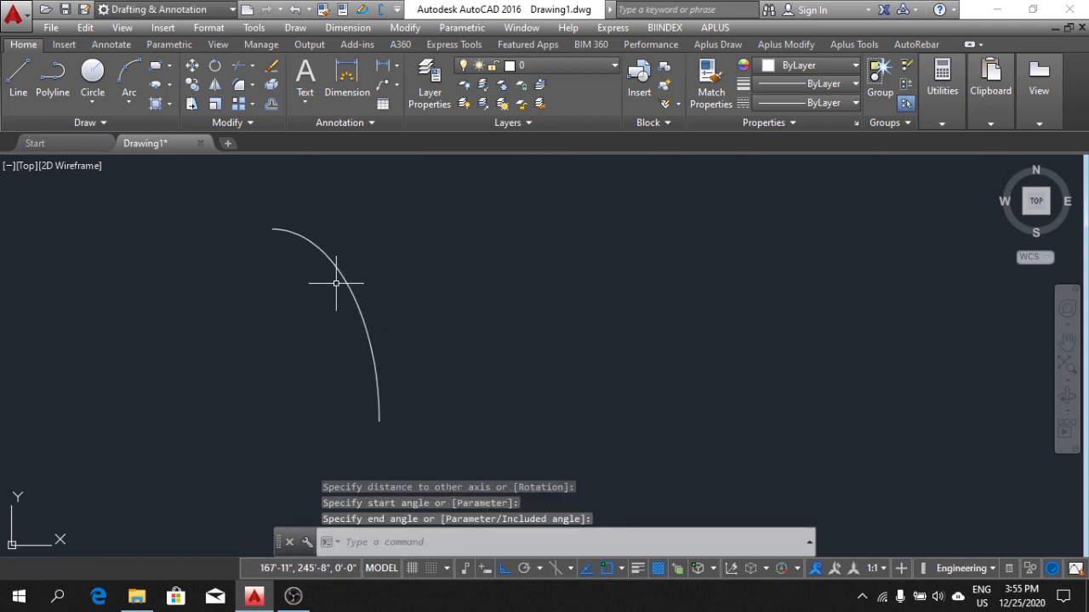
{"action": "scroll", "coordinate": [315, 267], "scroll_direction": "down", "scroll_amount": 3}
{"action": "scroll", "coordinate": [435, 323], "scroll_direction": "down", "scroll_amount": 2}
{"action": "scroll", "coordinate": [531, 376], "scroll_direction": "down", "scroll_amount": 2}
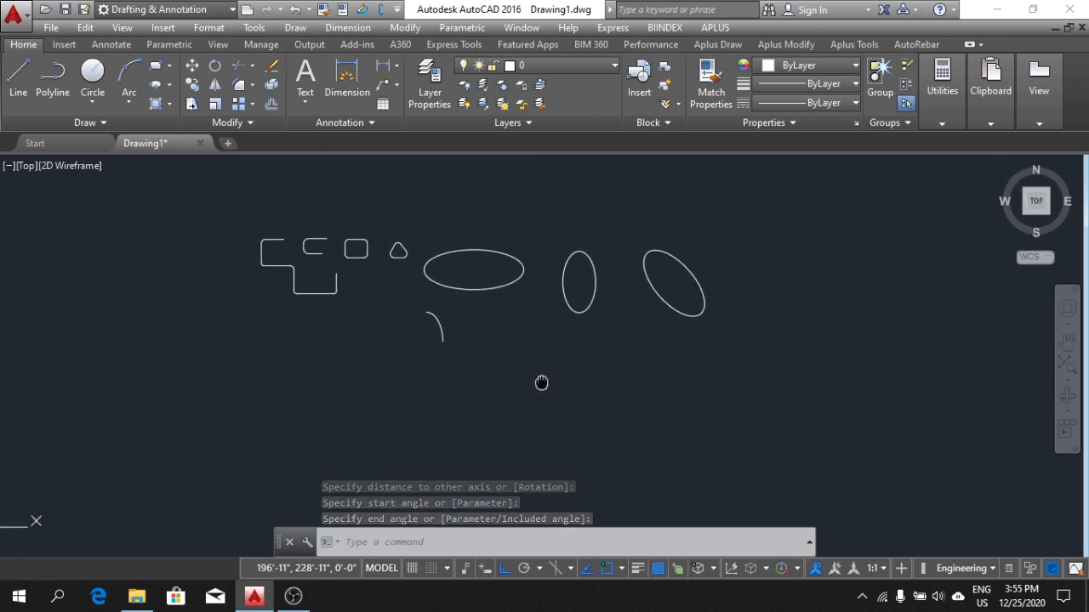
{"action": "middle_click_drag", "start_coordinate": [493, 364], "coordinate": [429, 338]}
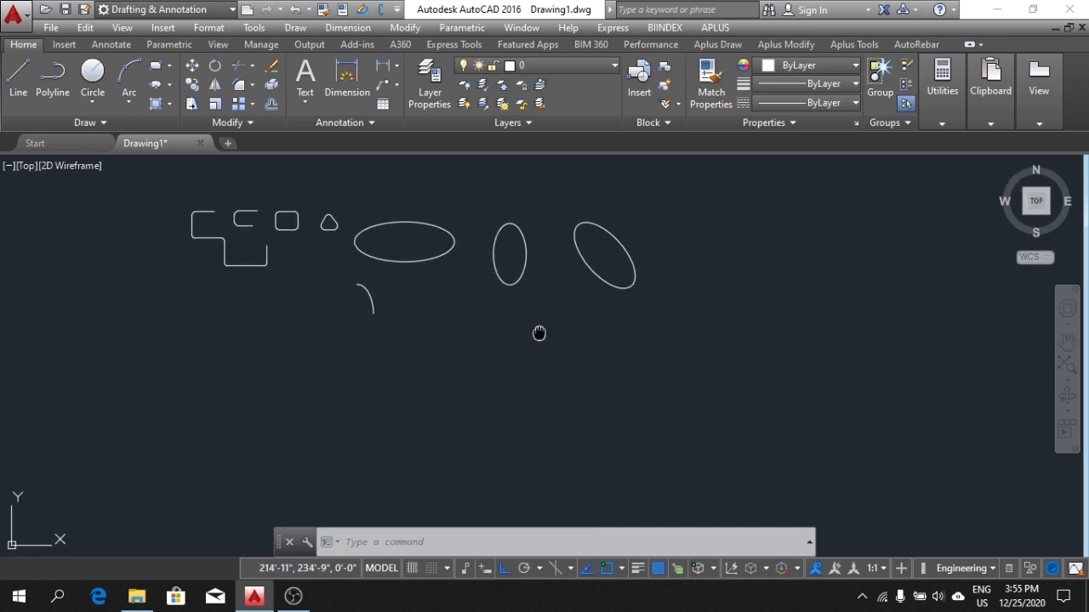
{"action": "middle_click_drag", "start_coordinate": [536, 332], "coordinate": [516, 331]}
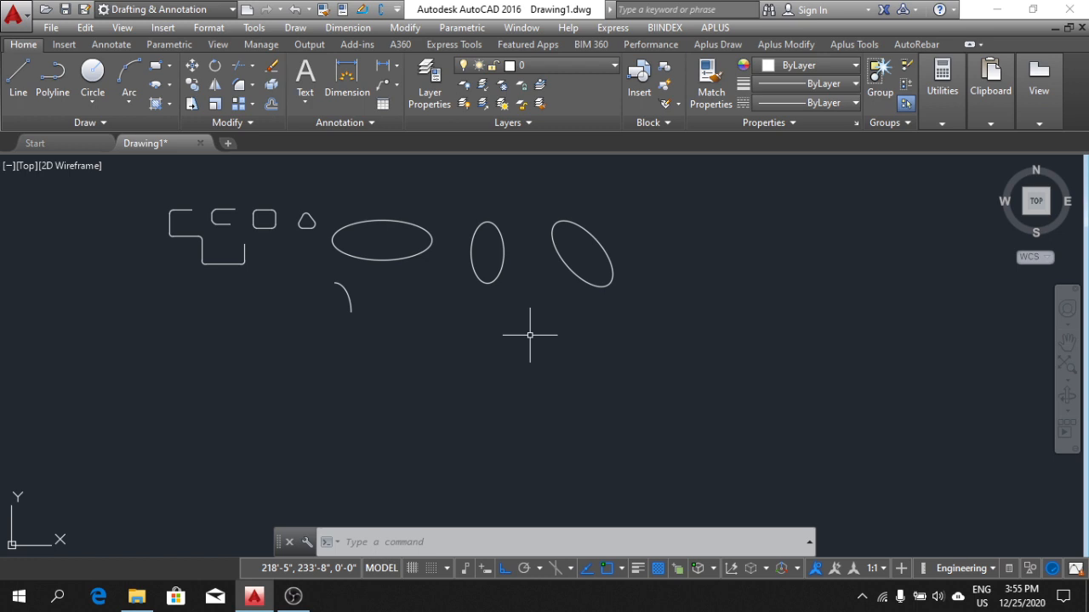
{"action": "mouse_move", "coordinate": [568, 338]}
{"action": "middle_mouse_down"}
{"action": "mouse_move", "coordinate": [471, 323]}
{"action": "mouse_move", "coordinate": [562, 340]}
{"action": "middle_mouse_up"}
{"action": "middle_click_drag", "start_coordinate": [708, 373], "coordinate": [658, 364]}
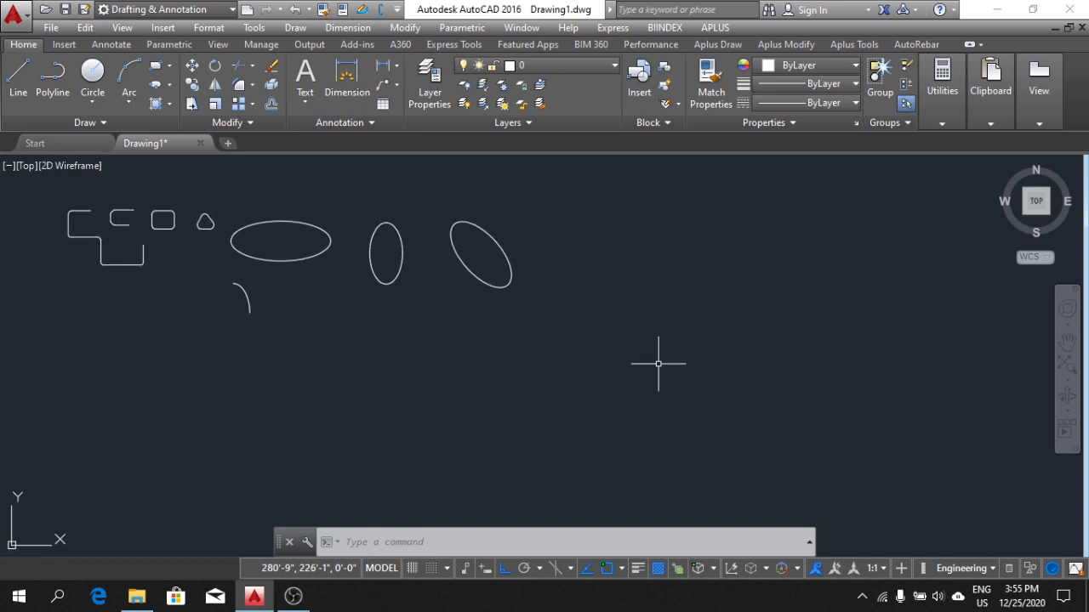
{"action": "middle_click_drag", "start_coordinate": [603, 345], "coordinate": [665, 345]}
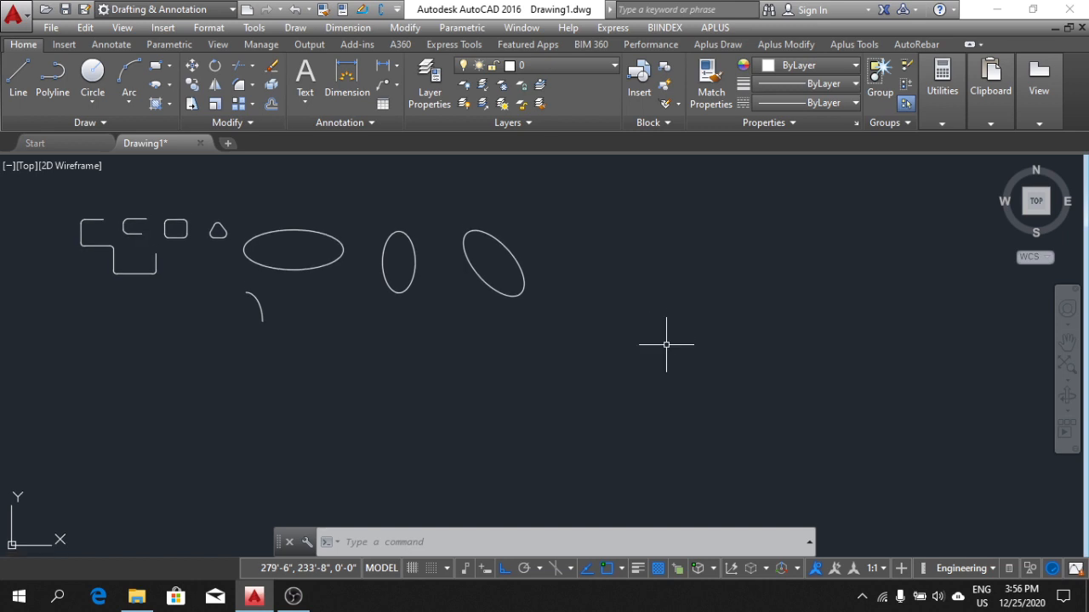
Select all the filleted shapes, ellipses and the elliptical arc together and erase them
{"action": "left_click", "coordinate": [664, 346]}
{"action": "left_click", "coordinate": [75, 184]}
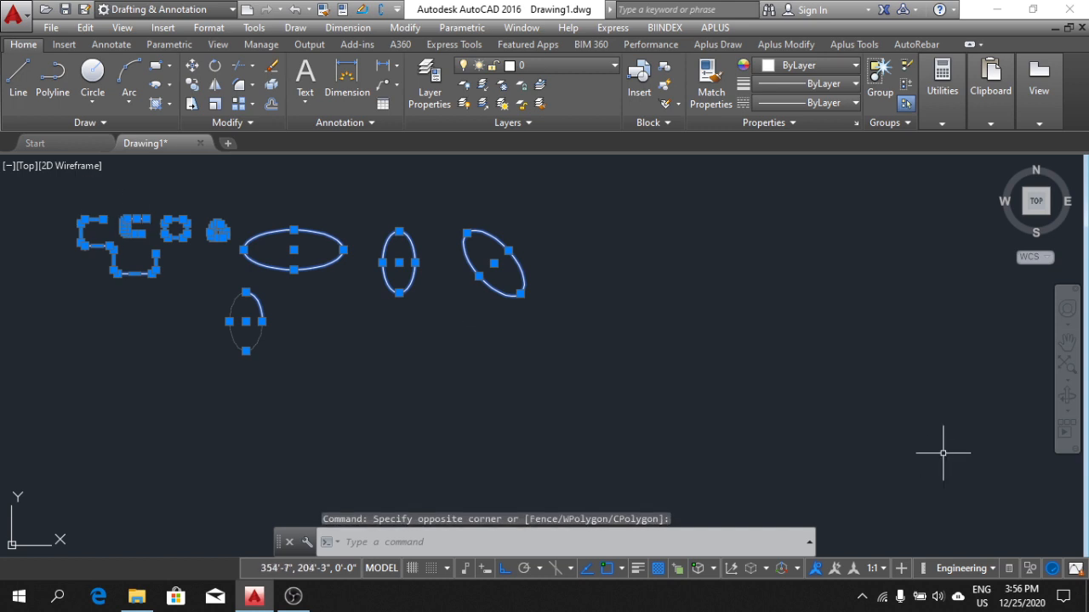
{"action": "key", "text": "Delete"}
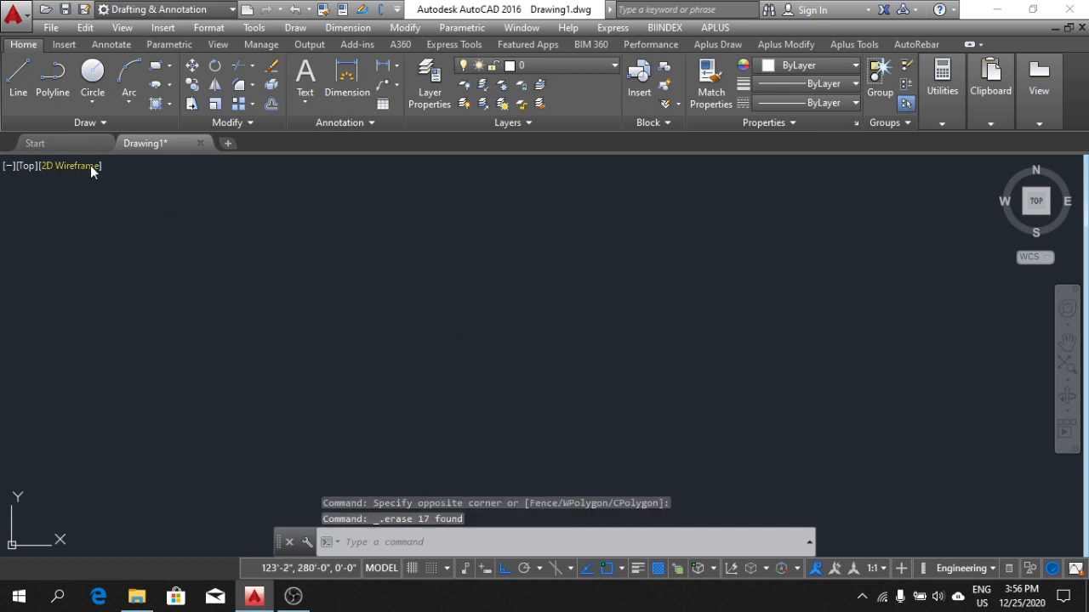
Draw a single vertical line in the left part of the empty drawing area
{"action": "left_click", "coordinate": [23, 83]}
{"action": "left_click", "coordinate": [181, 263]}
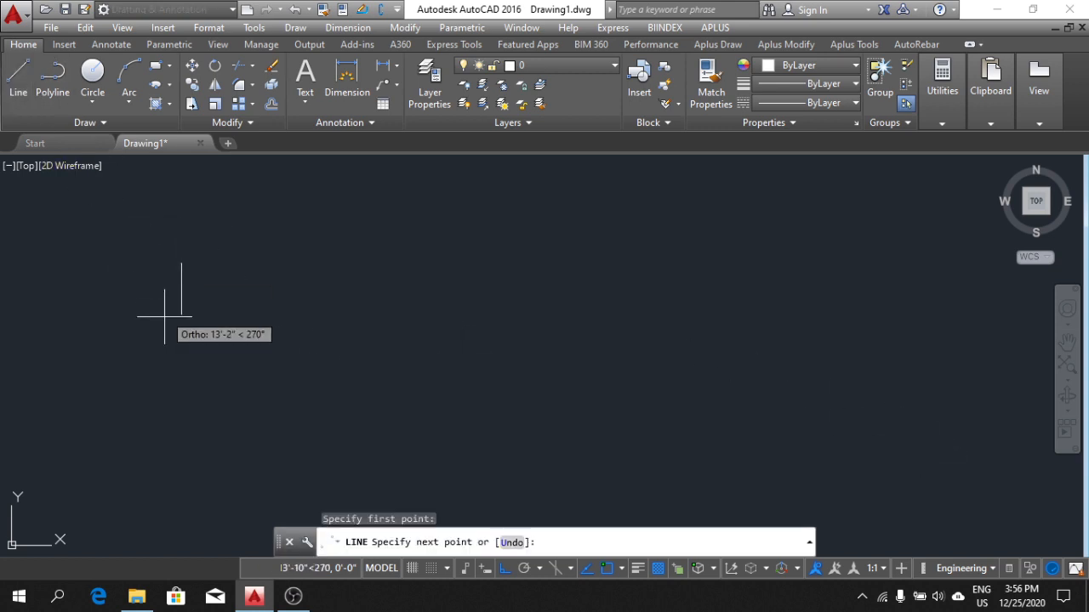
{"action": "left_click", "coordinate": [187, 346]}
{"action": "key", "text": "Return"}
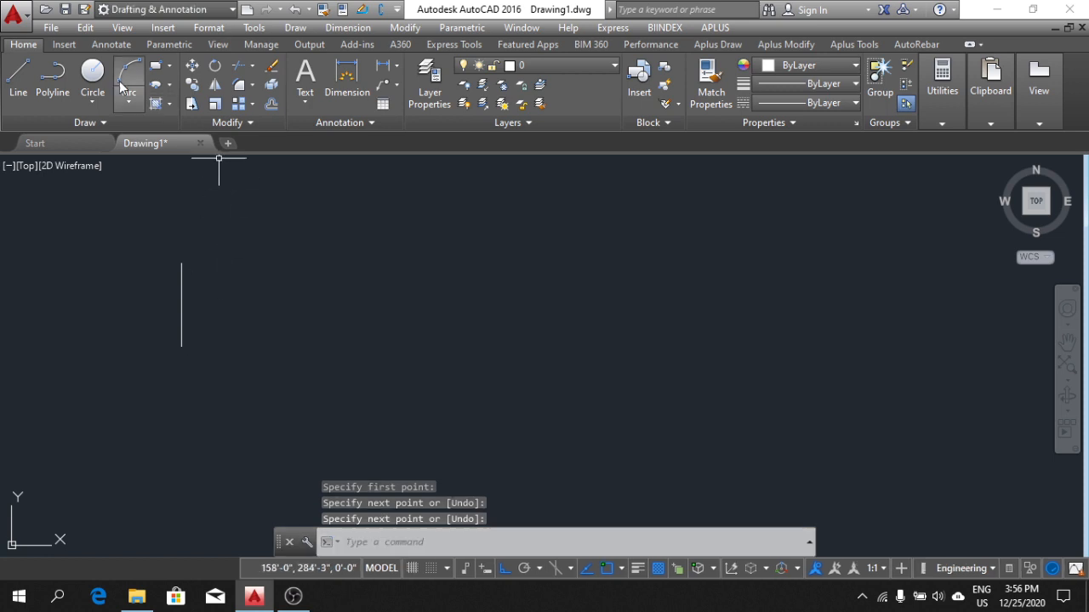
Draw a narrow upright rectangle to the right of the vertical line, slightly taller than the line
{"action": "left_click", "coordinate": [156, 65]}
{"action": "left_click", "coordinate": [428, 257]}
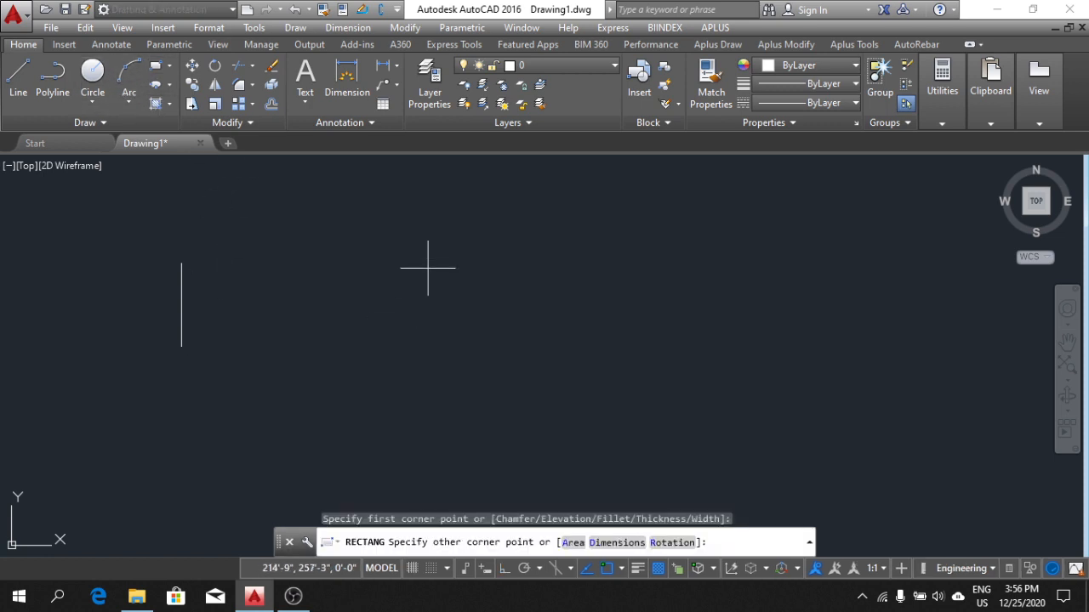
{"action": "left_click", "coordinate": [439, 357]}
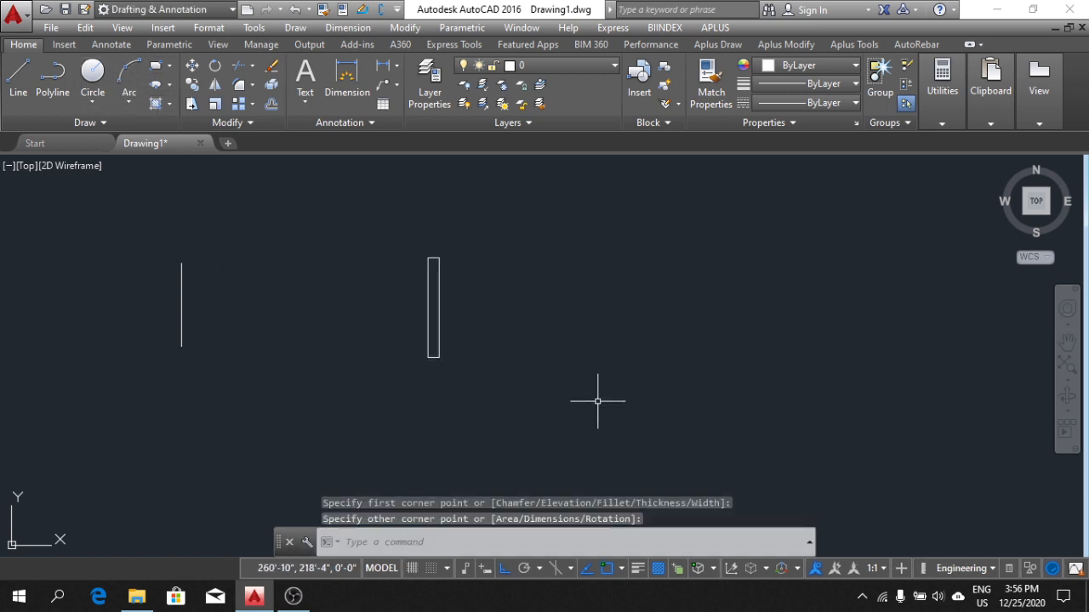
{"action": "middle_click_drag", "start_coordinate": [586, 406], "coordinate": [577, 361]}
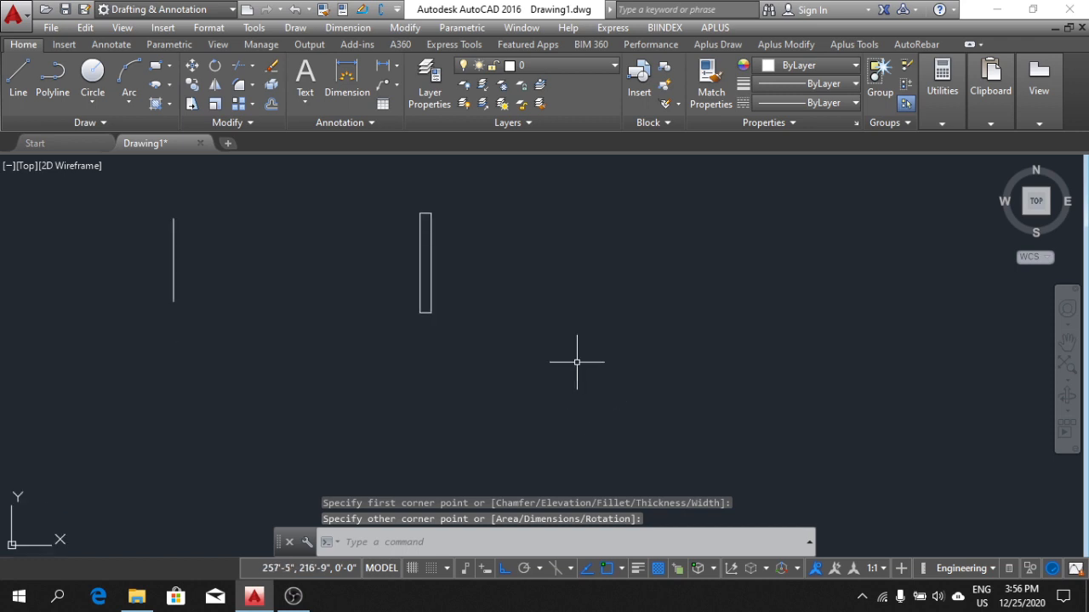
{"action": "key", "text": "Escape"}
{"action": "key", "text": "Escape"}
{"action": "middle_click_drag", "start_coordinate": [342, 318], "coordinate": [437, 333]}
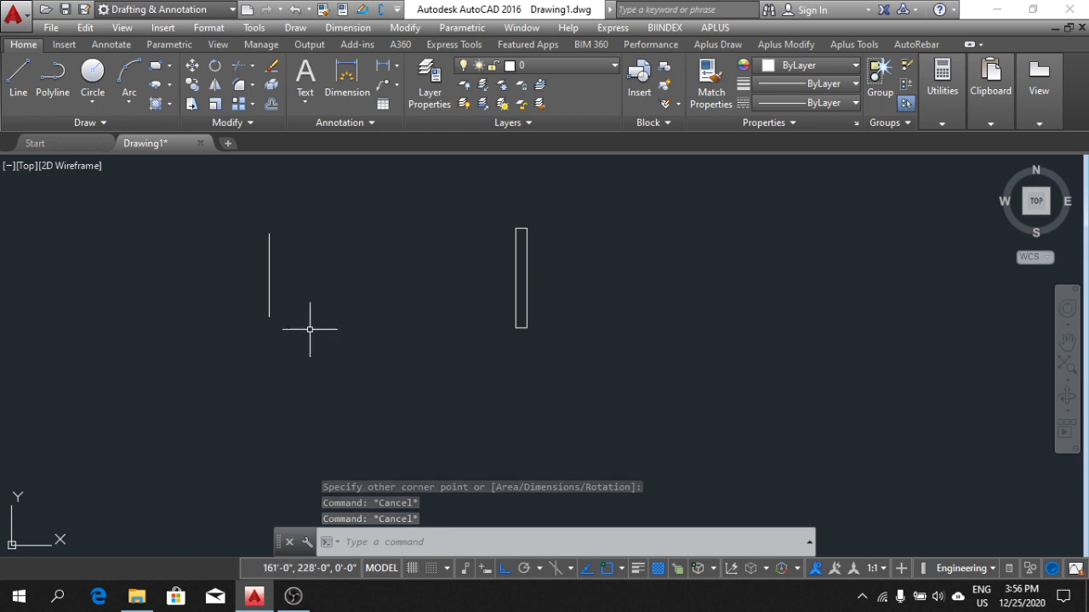
{"action": "middle_click_drag", "start_coordinate": [411, 259], "coordinate": [429, 286]}
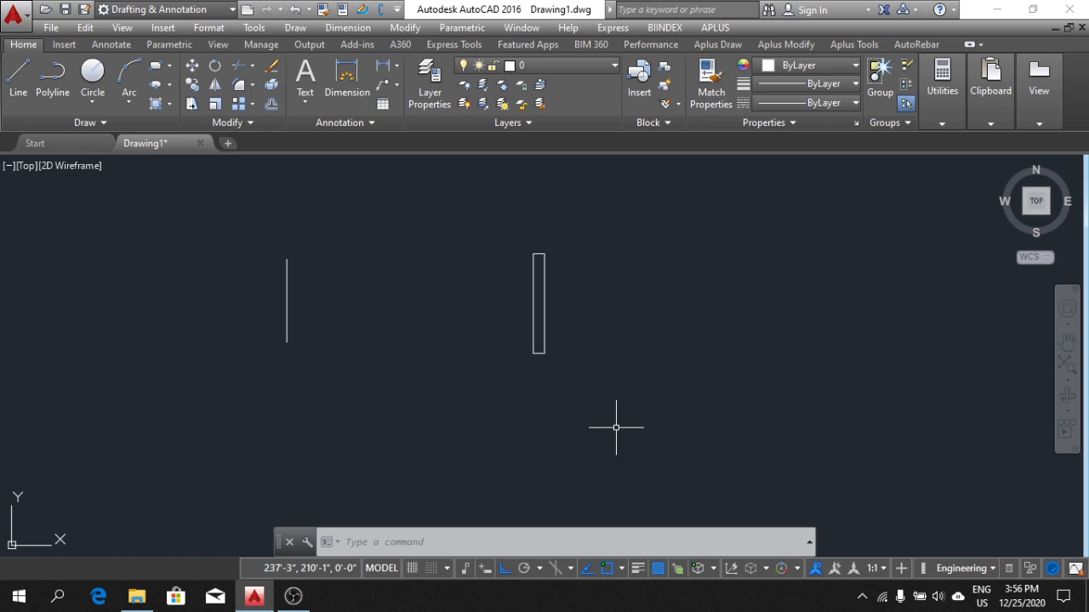
{"action": "type", "text": "ro"}
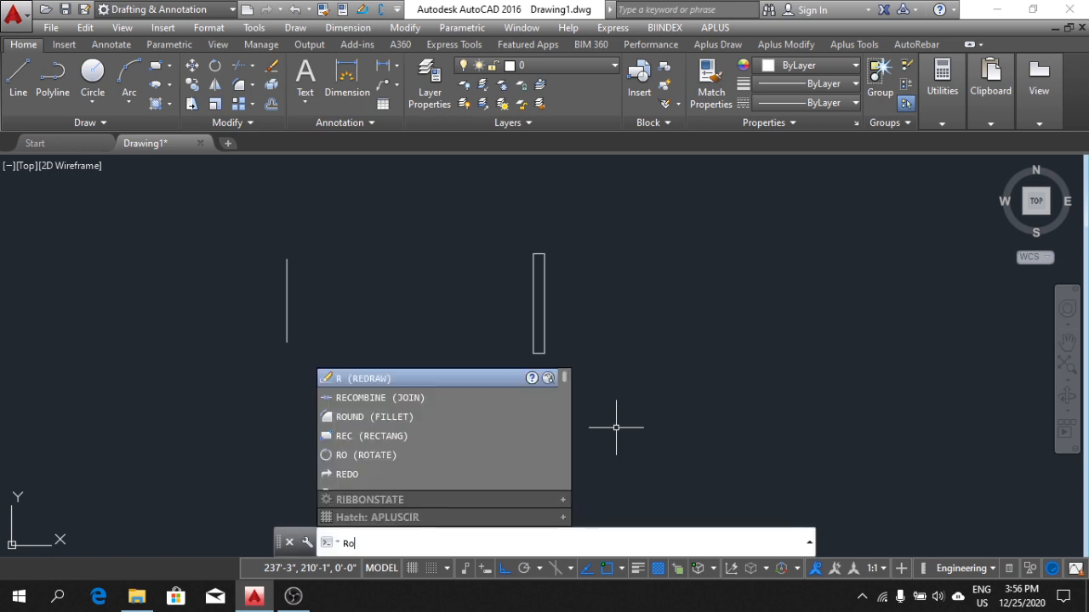
{"action": "key", "text": "Return"}
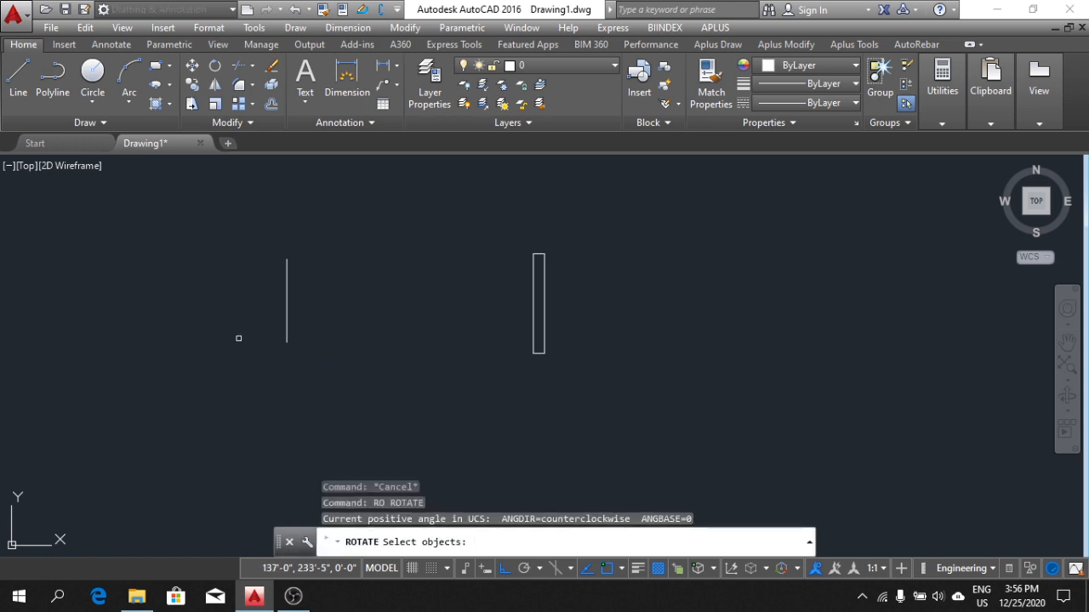
{"action": "key", "text": "Escape"}
{"action": "key", "text": "Escape"}
{"action": "key", "text": "Escape"}
{"action": "key", "text": "Escape"}
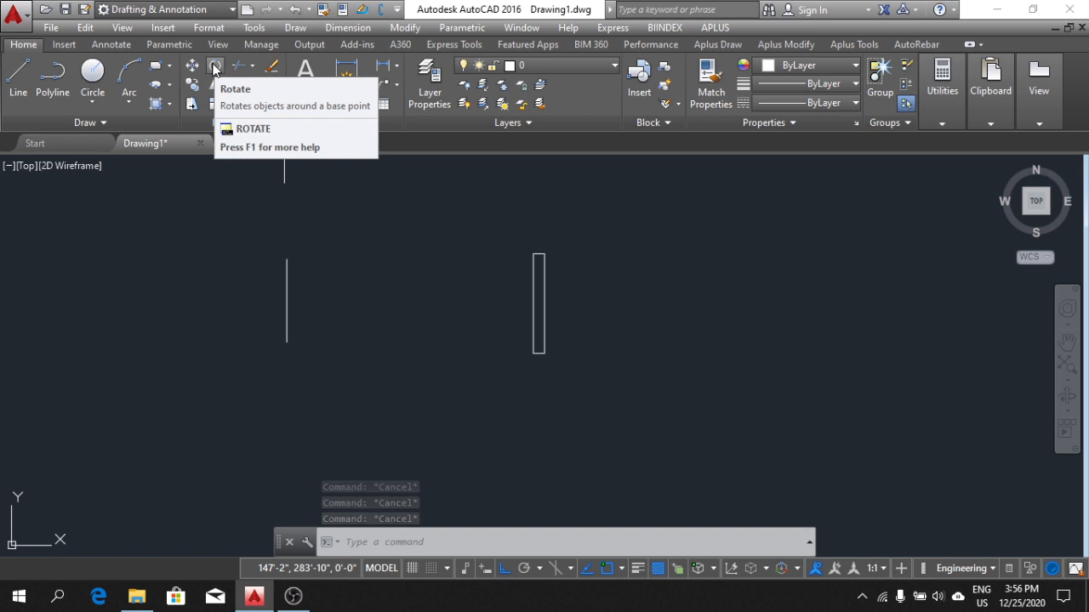
Rotate the vertical line 90 degrees about its midpoint so it lies horizontally
{"action": "left_click", "coordinate": [214, 68]}
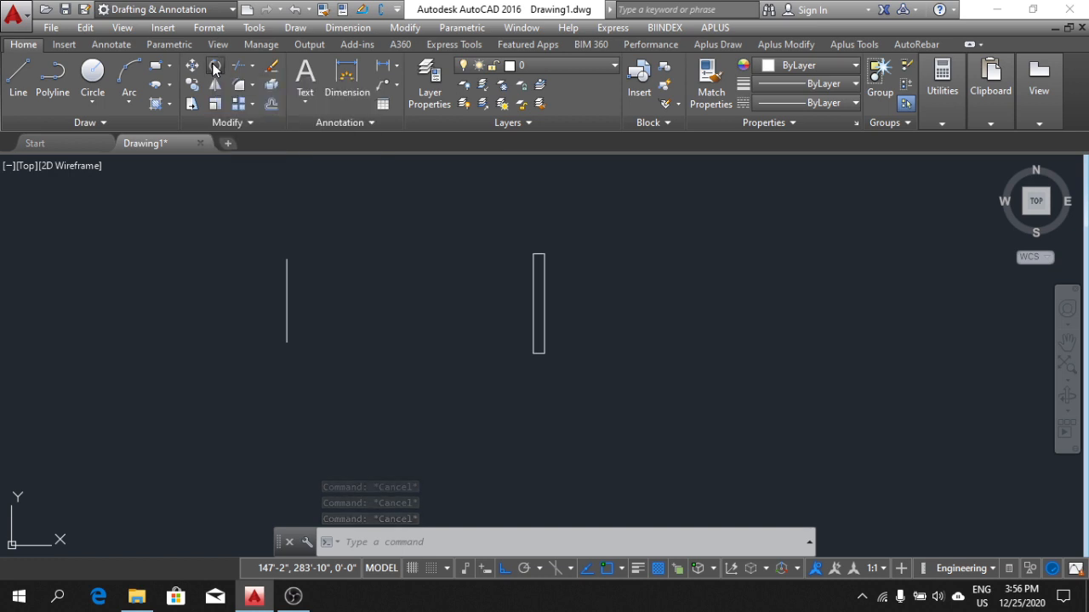
{"action": "left_click", "coordinate": [285, 270]}
{"action": "key", "text": "Return"}
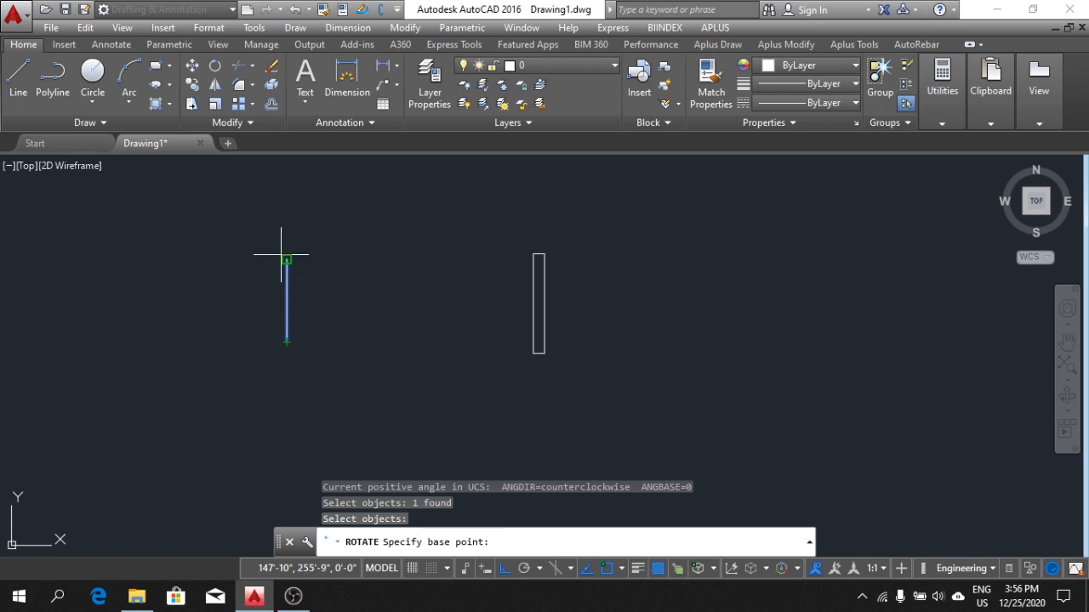
{"action": "left_click", "coordinate": [287, 301]}
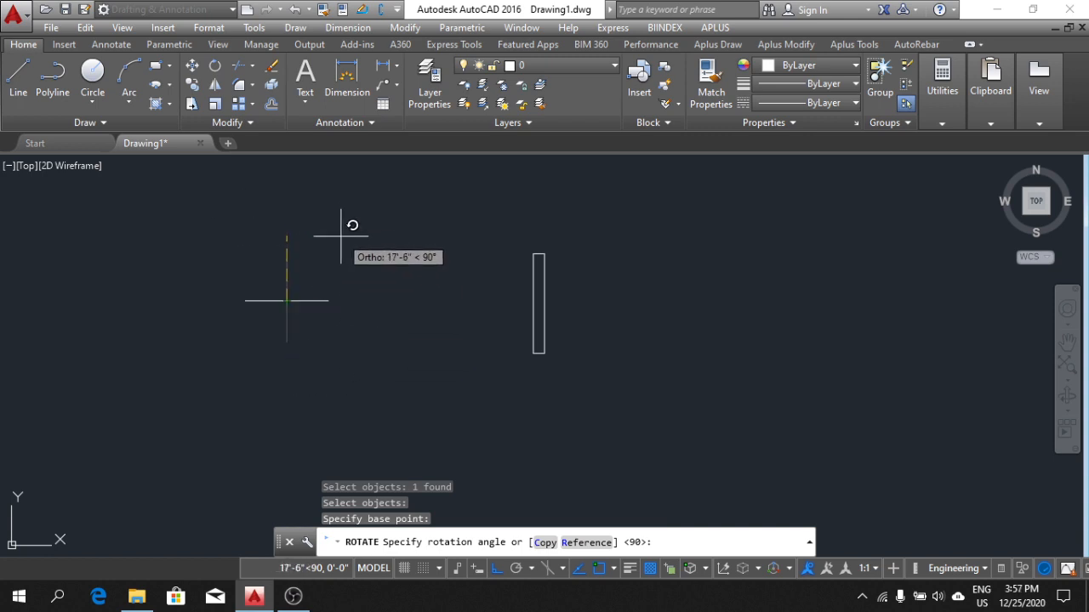
{"action": "left_click", "coordinate": [266, 221]}
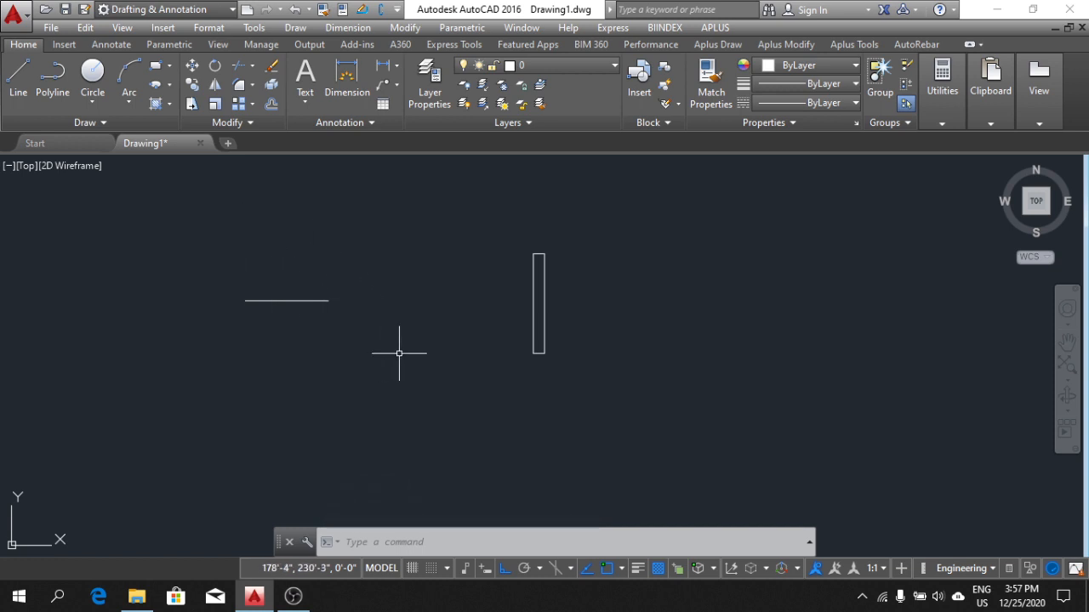
Turn off Ortho mode so that objects can be rotated to any angle
{"action": "scroll", "coordinate": [276, 300], "scroll_direction": "up", "scroll_amount": 2}
{"action": "middle_click_drag", "start_coordinate": [300, 304], "coordinate": [303, 301]}
{"action": "scroll", "coordinate": [305, 301], "scroll_direction": "down", "scroll_amount": 2}
{"action": "middle_click_drag", "start_coordinate": [366, 337], "coordinate": [373, 328]}
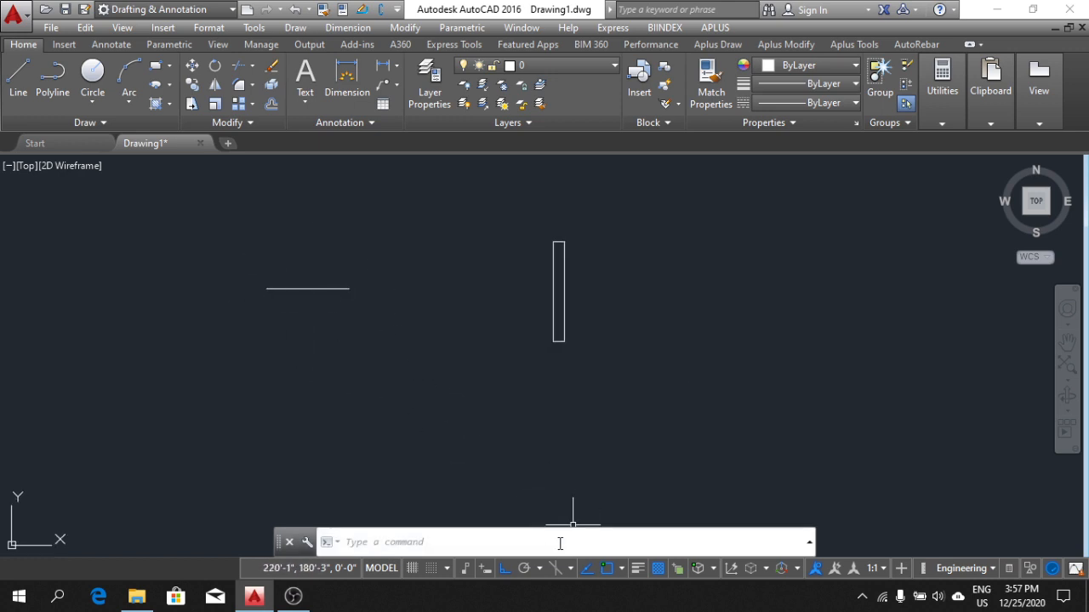
{"action": "left_click", "coordinate": [503, 568]}
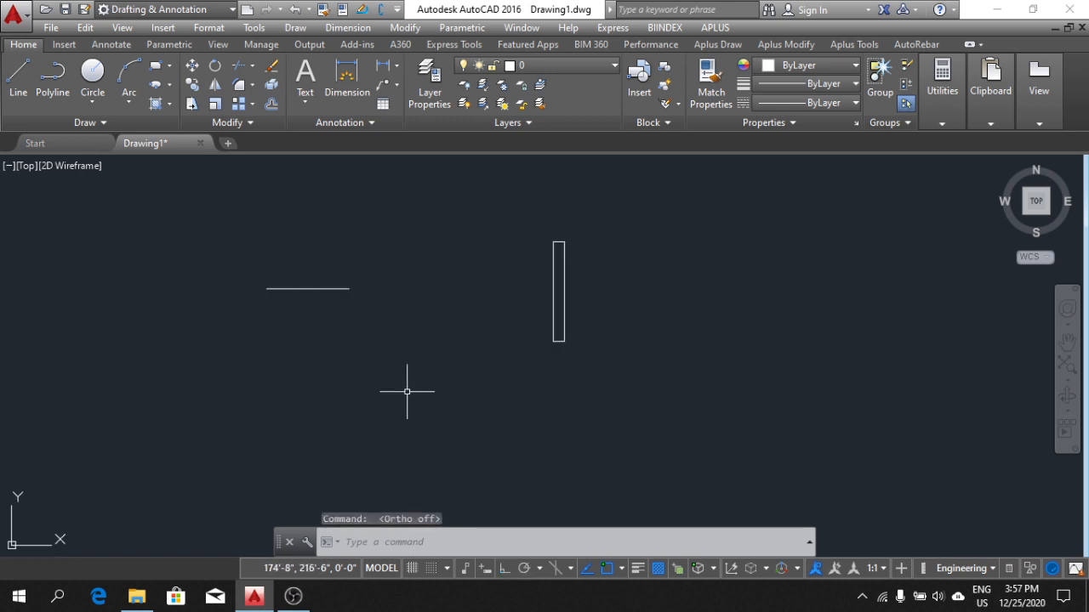
Rotate the horizontal line by 30 degrees about its midpoint and undo that rotation
{"action": "left_click", "coordinate": [215, 66]}
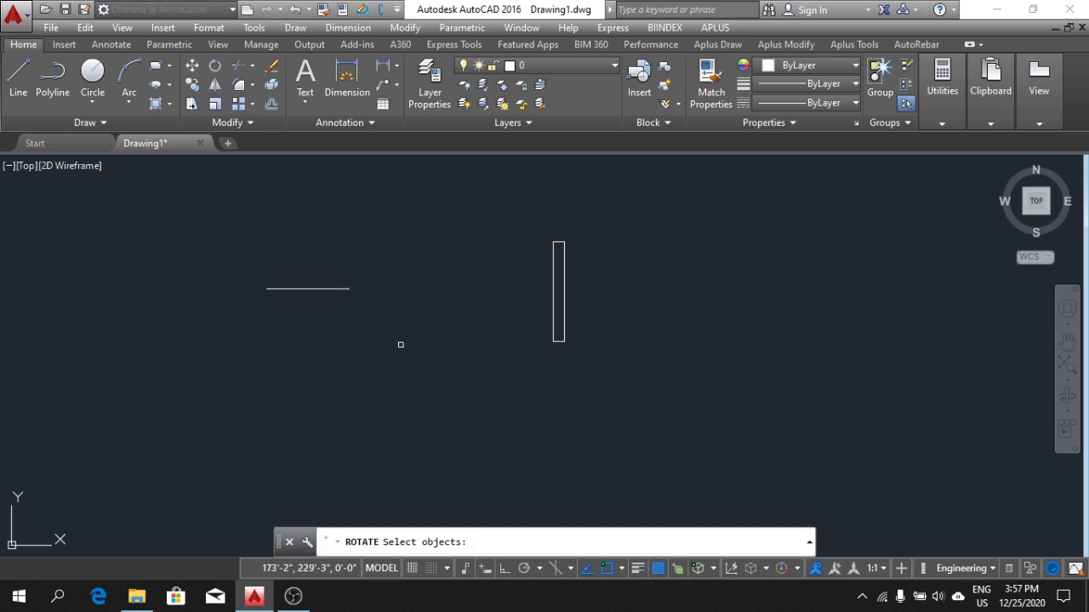
{"action": "left_click", "coordinate": [281, 261]}
{"action": "left_click", "coordinate": [388, 355]}
{"action": "left_click", "coordinate": [361, 329]}
{"action": "left_click", "coordinate": [234, 241]}
{"action": "key", "text": "Return"}
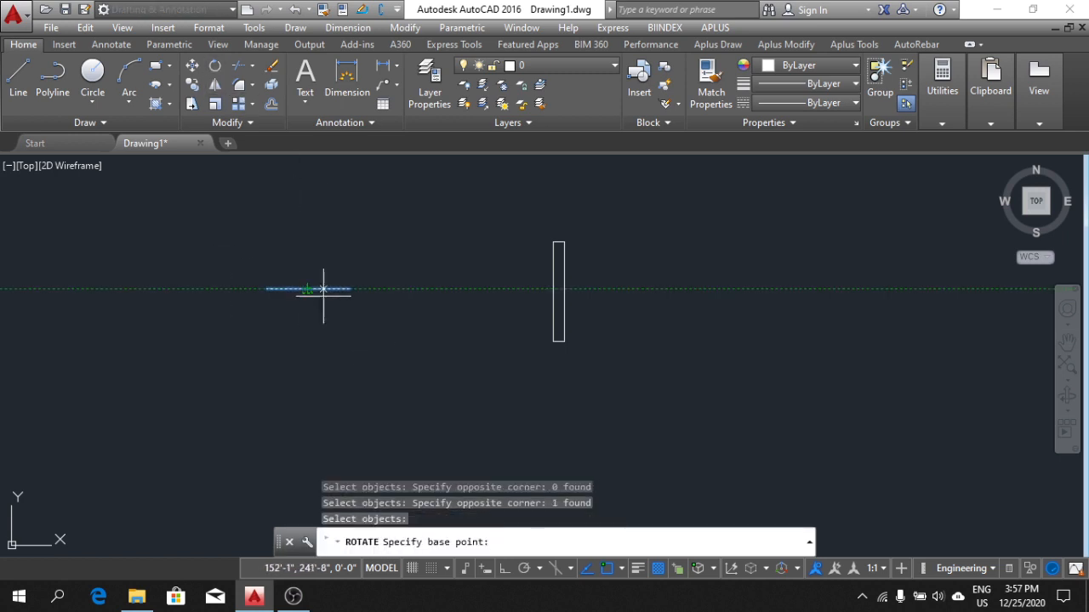
{"action": "left_click", "coordinate": [308, 288]}
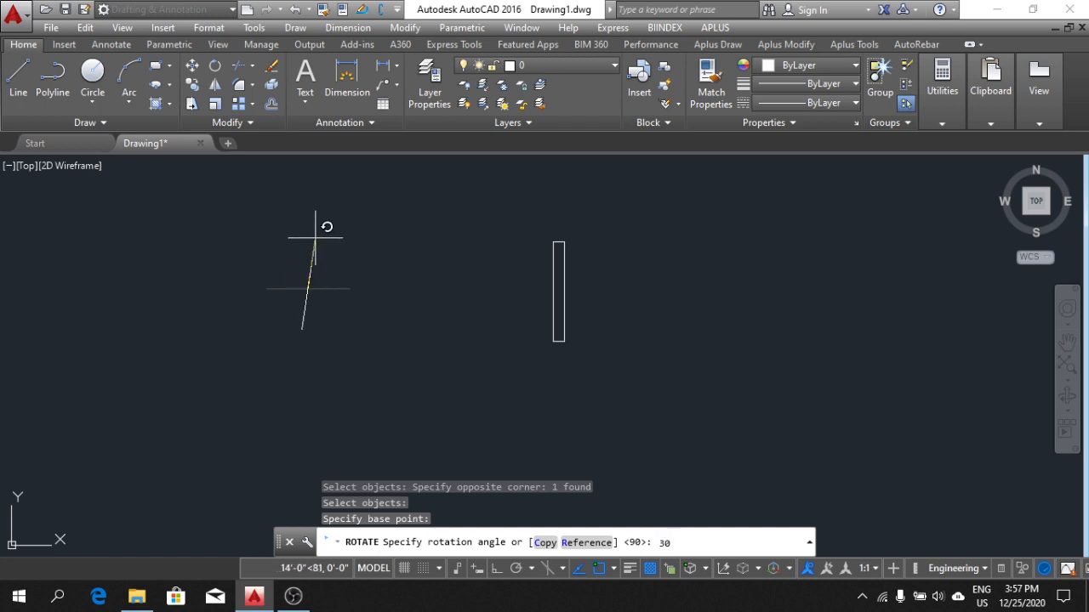
{"action": "key", "text": "Return"}
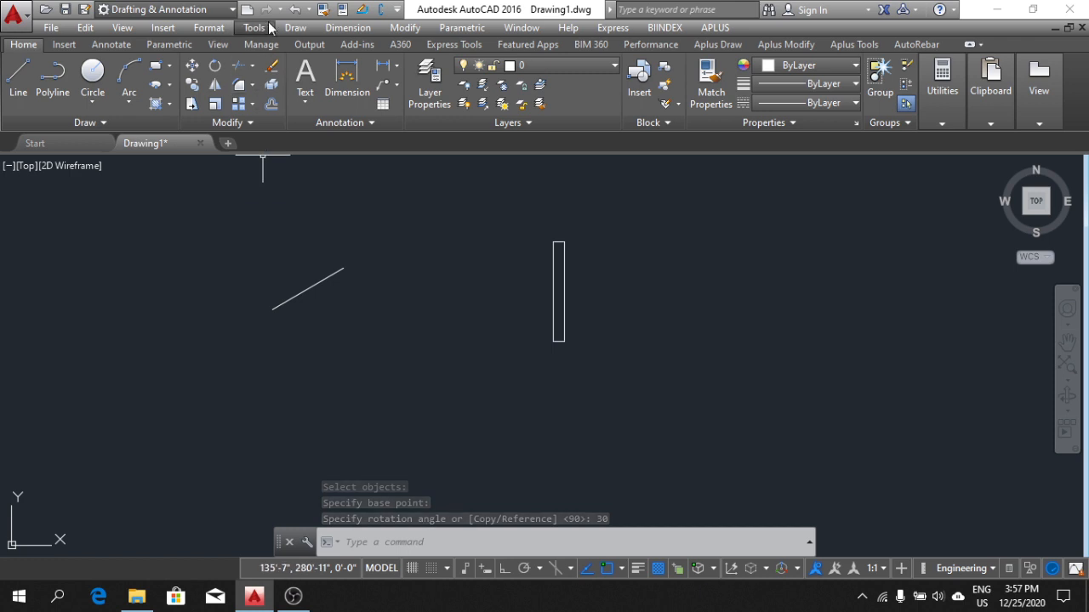
{"action": "left_click", "coordinate": [293, 11]}
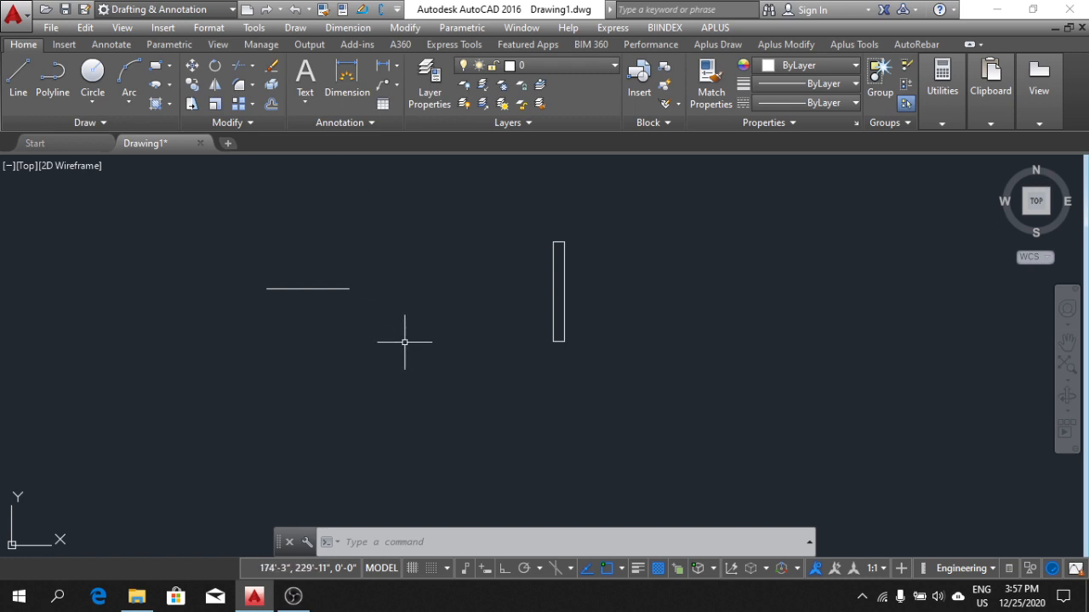
Rotate the horizontal line by -30 degrees about its midpoint
{"action": "left_click", "coordinate": [214, 65]}
{"action": "left_click", "coordinate": [421, 380]}
{"action": "left_click", "coordinate": [235, 242]}
{"action": "key", "text": "Return"}
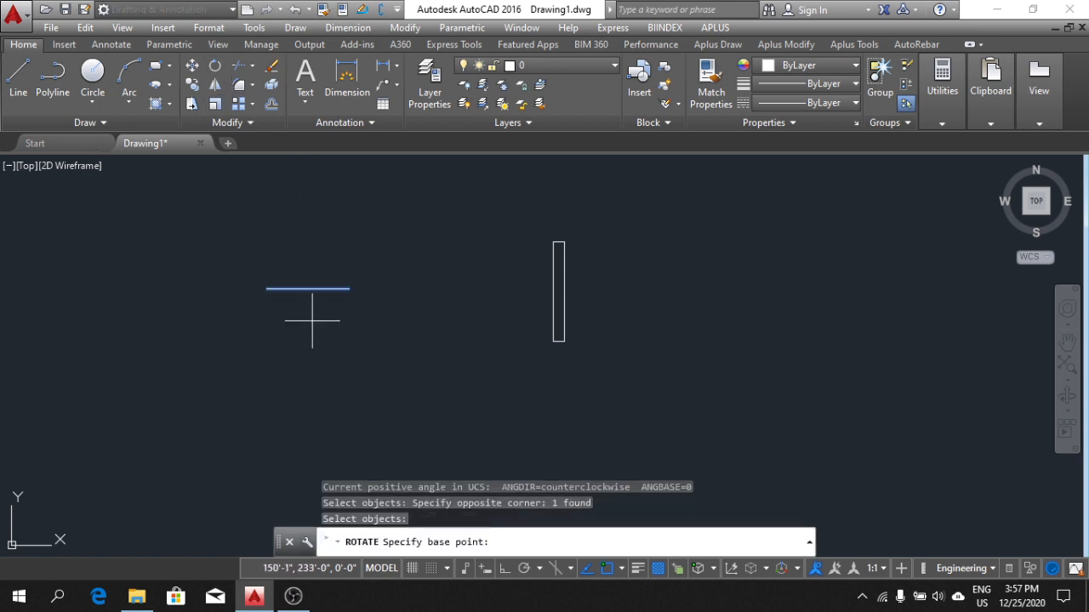
{"action": "left_click", "coordinate": [308, 289]}
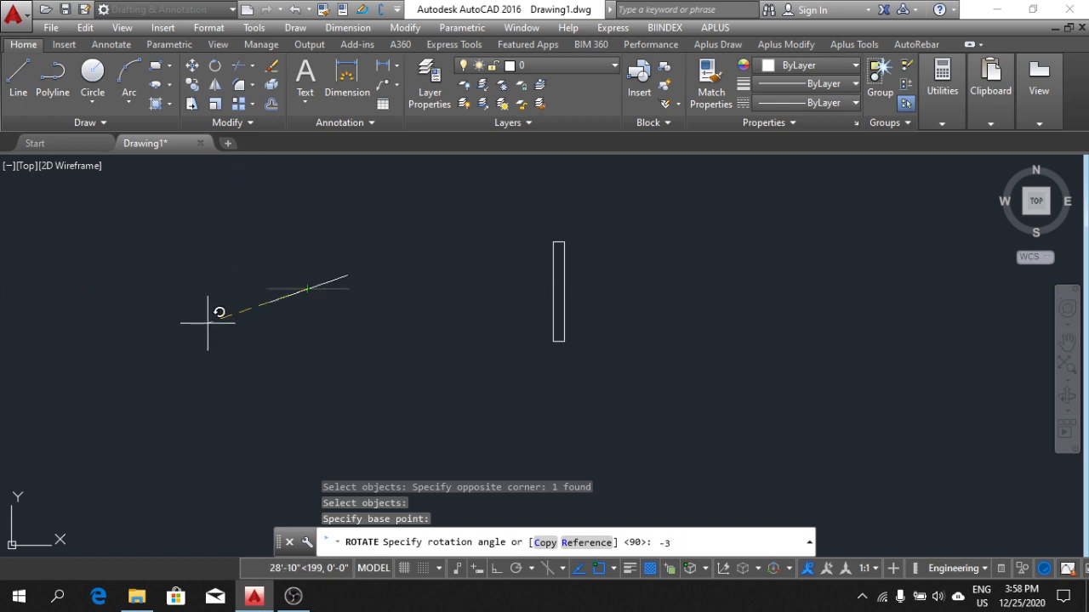
{"action": "type", "text": "-30"}
{"action": "key", "text": "Return"}
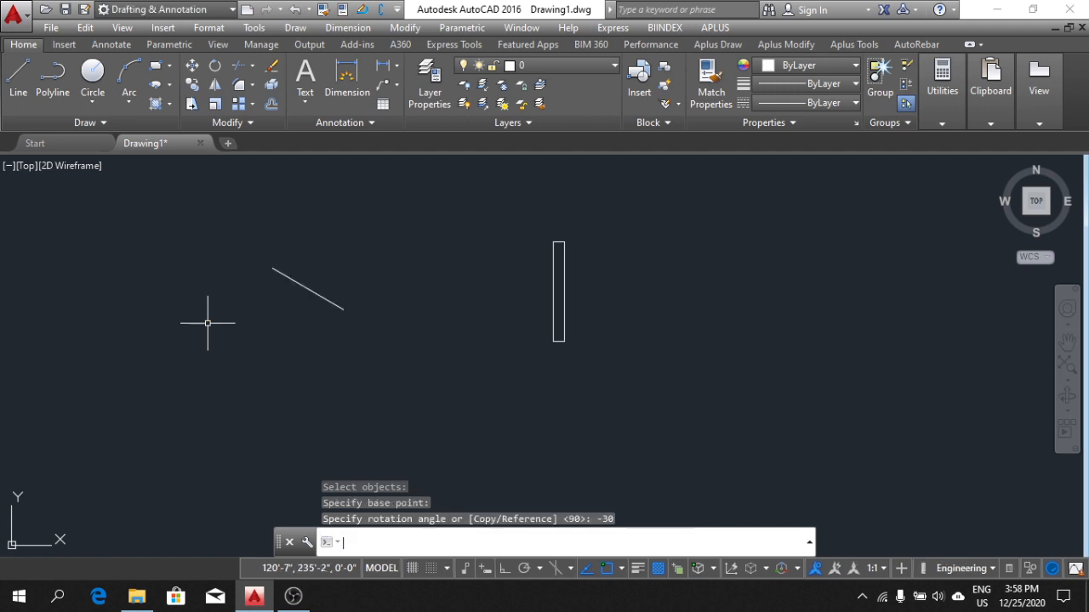
Rotate the narrow upright rectangle freehand about 40 degrees counterclockwise around the midpoint of its bottom edge
{"action": "middle_click_drag", "start_coordinate": [528, 318], "coordinate": [469, 312]}
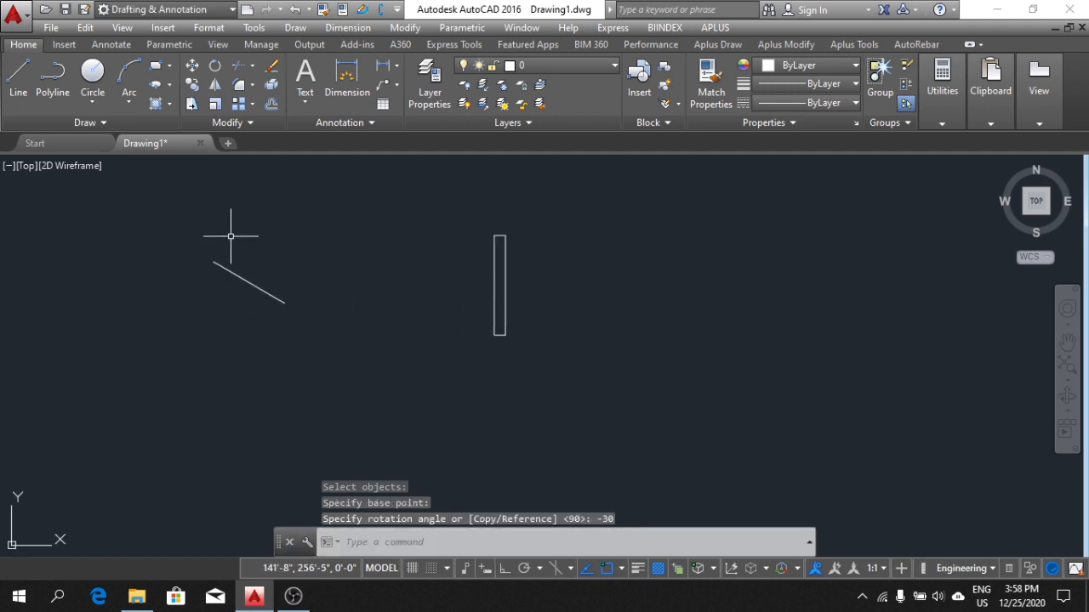
{"action": "mouse_move", "coordinate": [306, 306]}
{"action": "middle_mouse_down"}
{"action": "mouse_move", "coordinate": [337, 302]}
{"action": "mouse_move", "coordinate": [328, 294]}
{"action": "middle_mouse_up"}
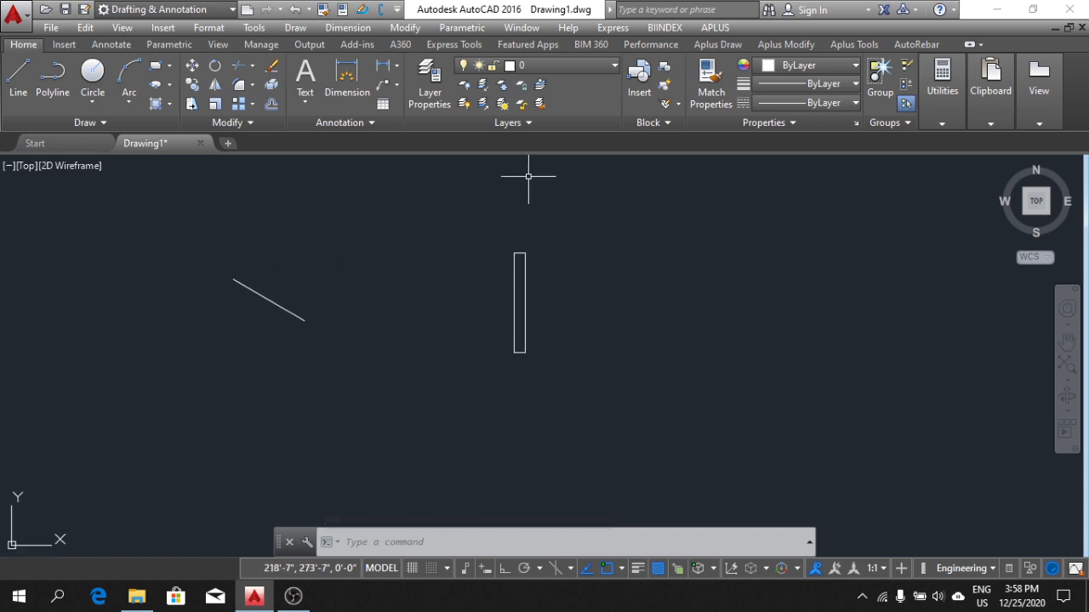
{"action": "scroll", "coordinate": [584, 291], "scroll_direction": "up", "scroll_amount": 2}
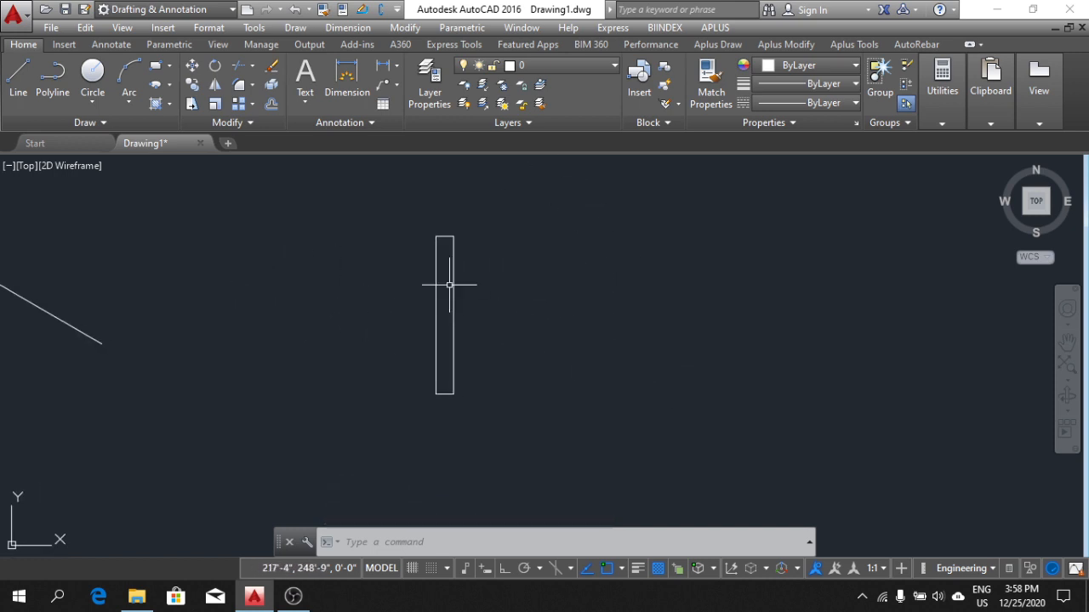
{"action": "middle_click_drag", "start_coordinate": [449, 285], "coordinate": [493, 285]}
{"action": "scroll", "coordinate": [519, 304], "scroll_direction": "down", "scroll_amount": 2}
{"action": "scroll", "coordinate": [481, 274], "scroll_direction": "up", "scroll_amount": 2}
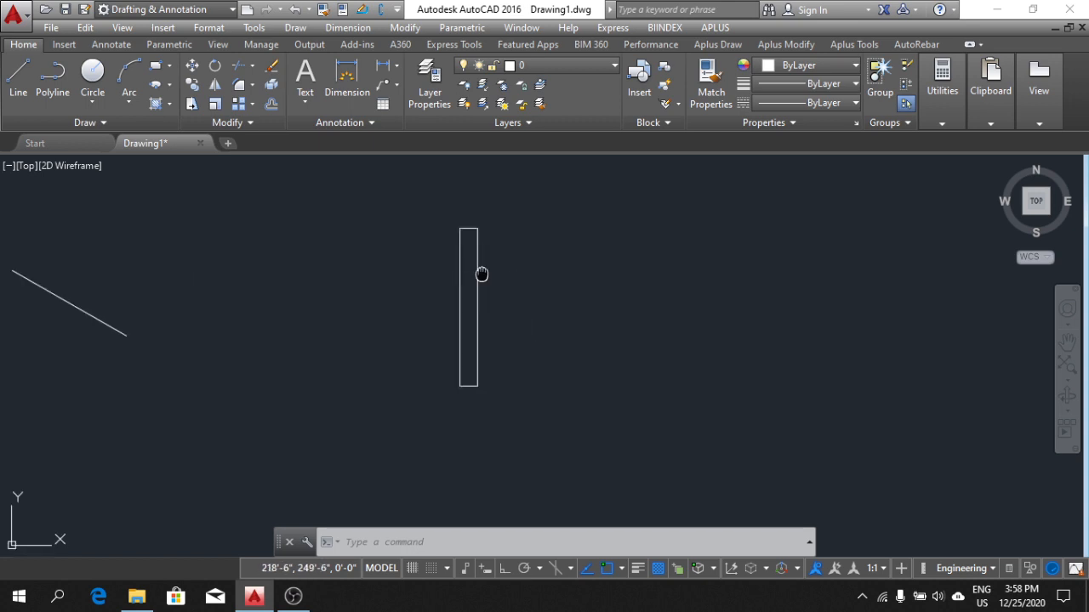
{"action": "left_click", "coordinate": [564, 414]}
{"action": "left_click", "coordinate": [387, 186]}
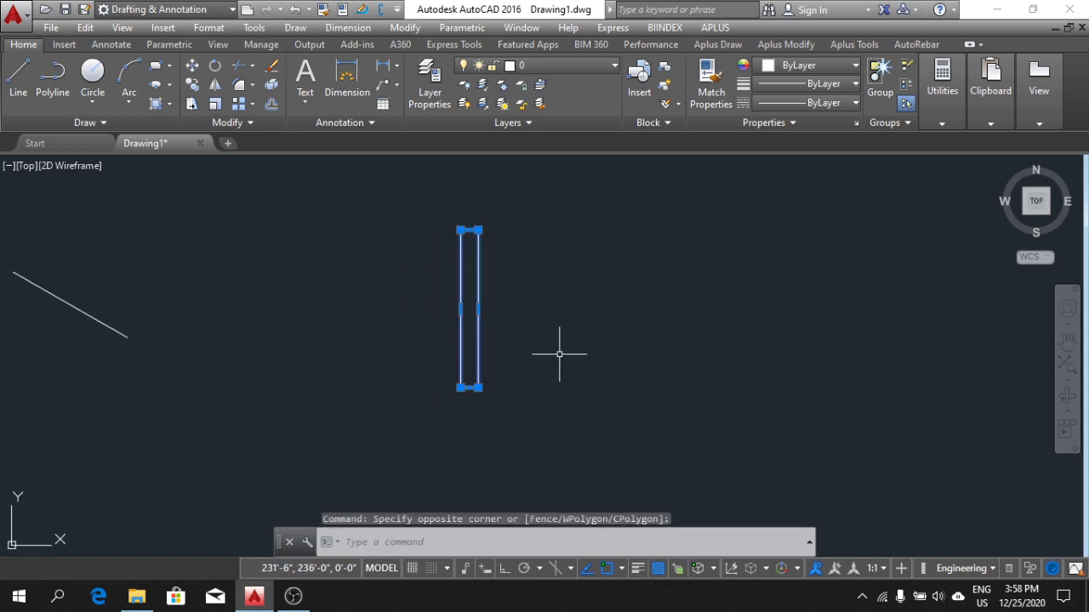
{"action": "left_click", "coordinate": [215, 66]}
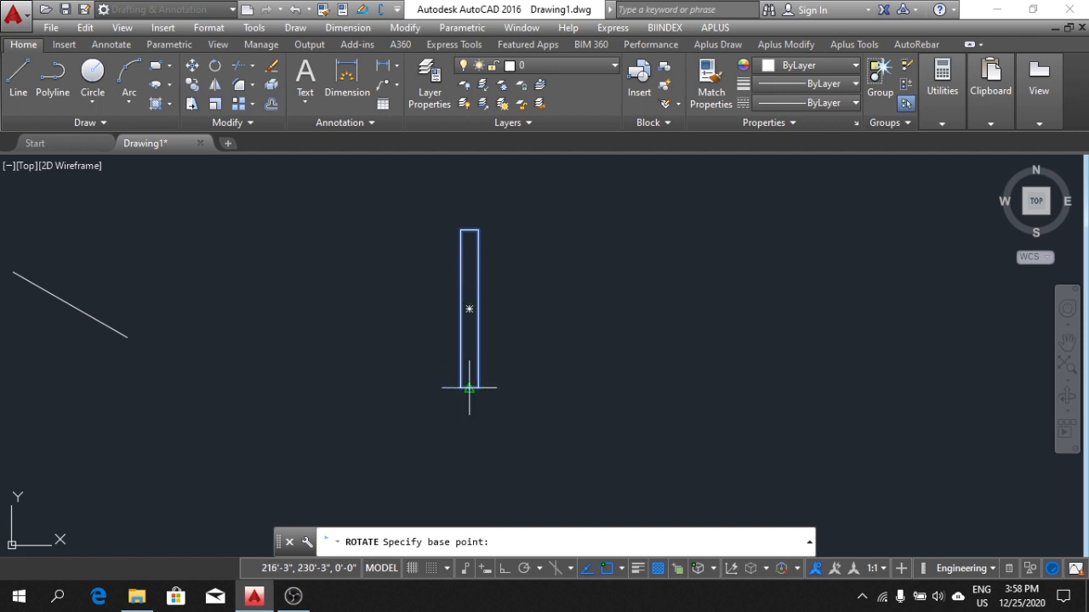
{"action": "left_click", "coordinate": [468, 388]}
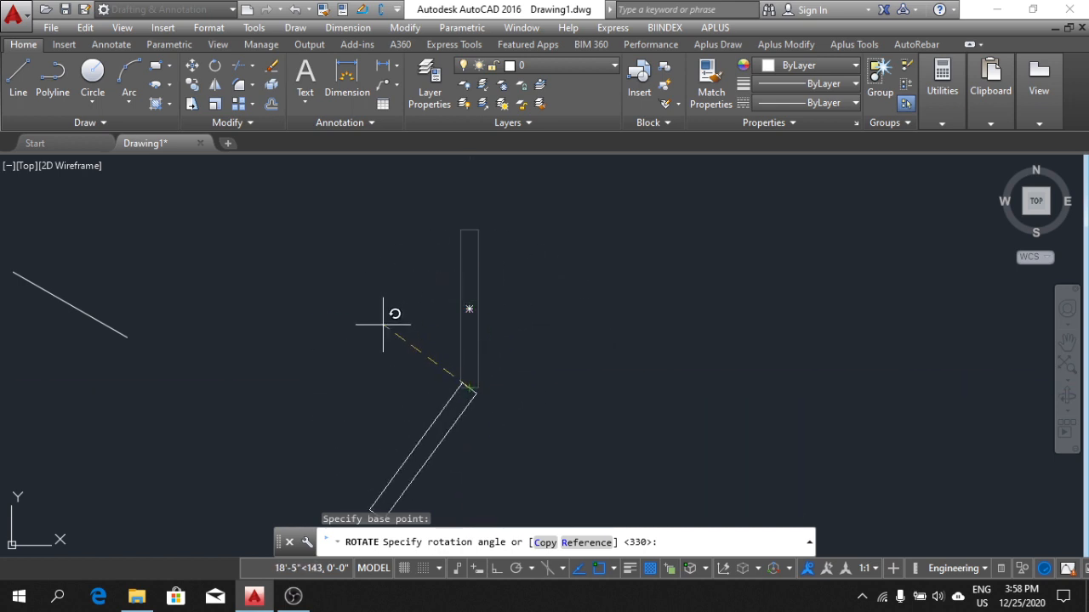
{"action": "left_click", "coordinate": [544, 311]}
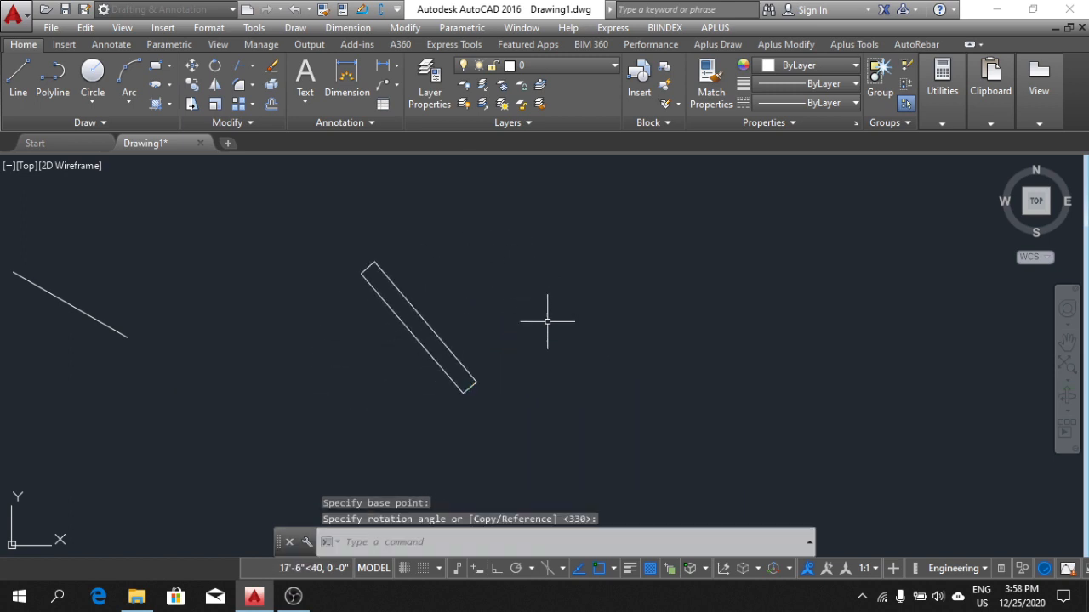
Select the rotated line and rectangle together and erase them
{"action": "scroll", "coordinate": [502, 349], "scroll_direction": "down", "scroll_amount": 2}
{"action": "left_click", "coordinate": [581, 413]}
{"action": "left_click", "coordinate": [301, 244]}
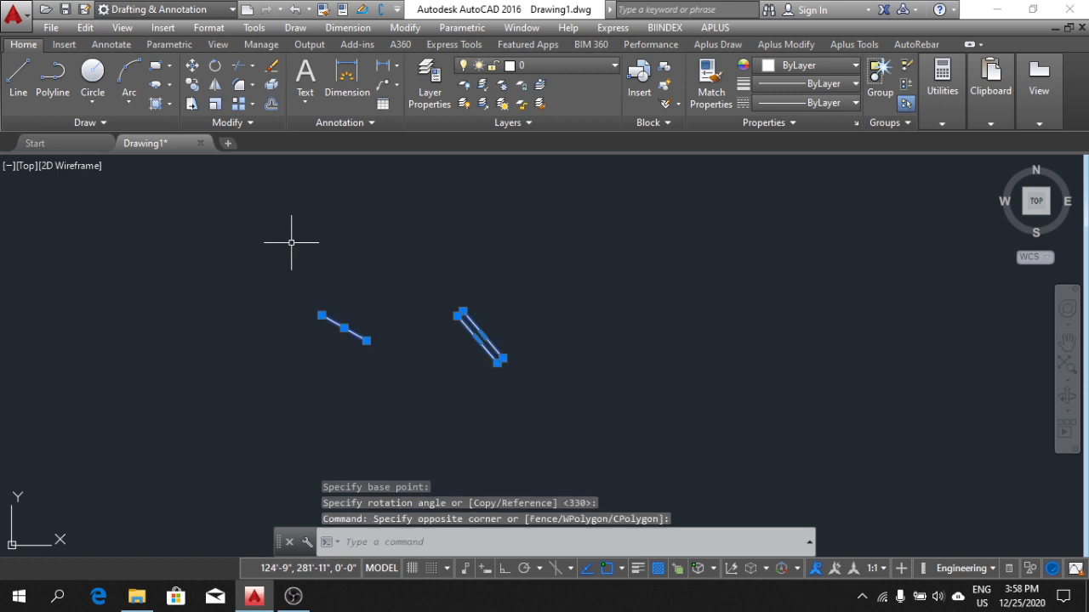
{"action": "key", "text": "Delete"}
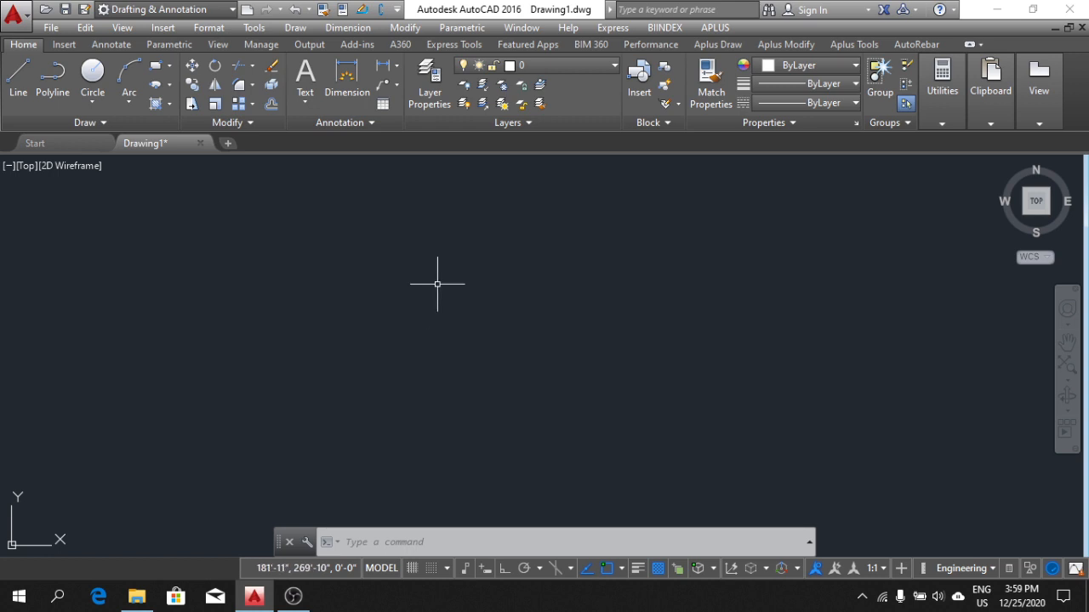
{"action": "middle_click_drag", "start_coordinate": [441, 287], "coordinate": [480, 336]}
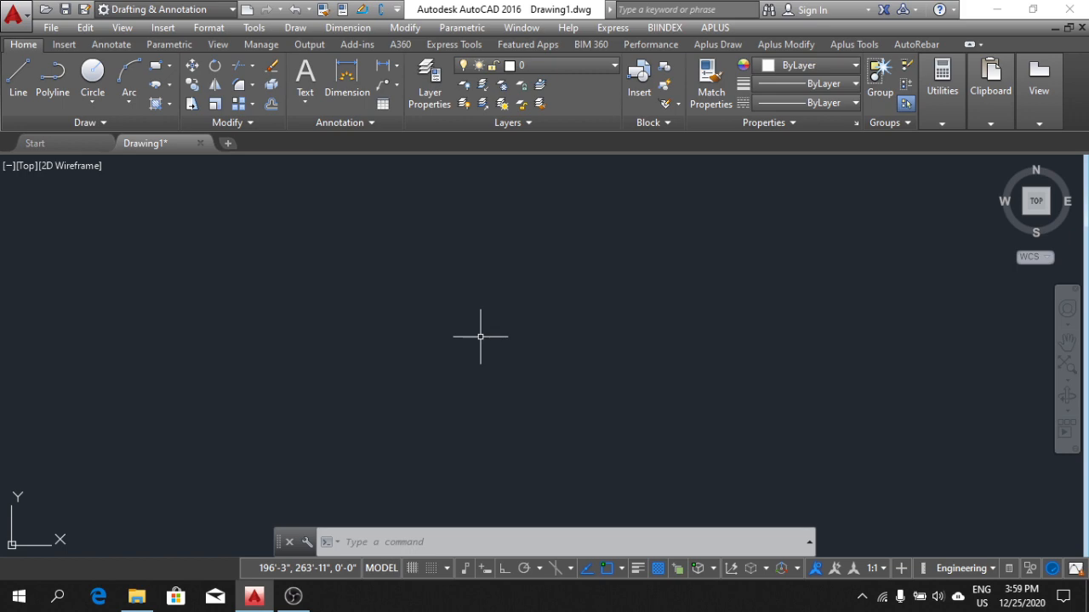
{"action": "left_click", "coordinate": [293, 596]}
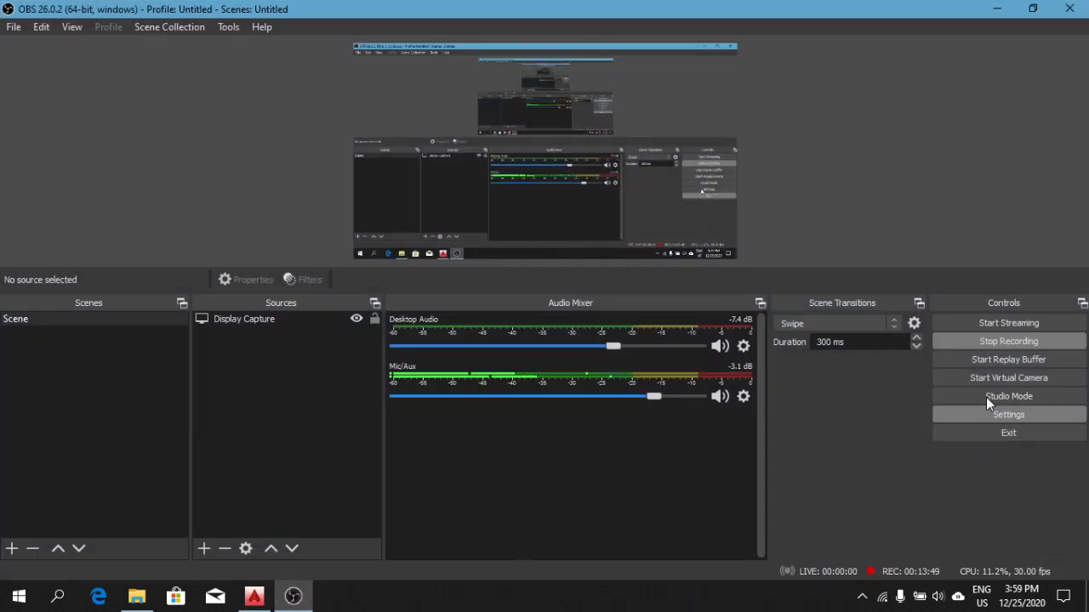